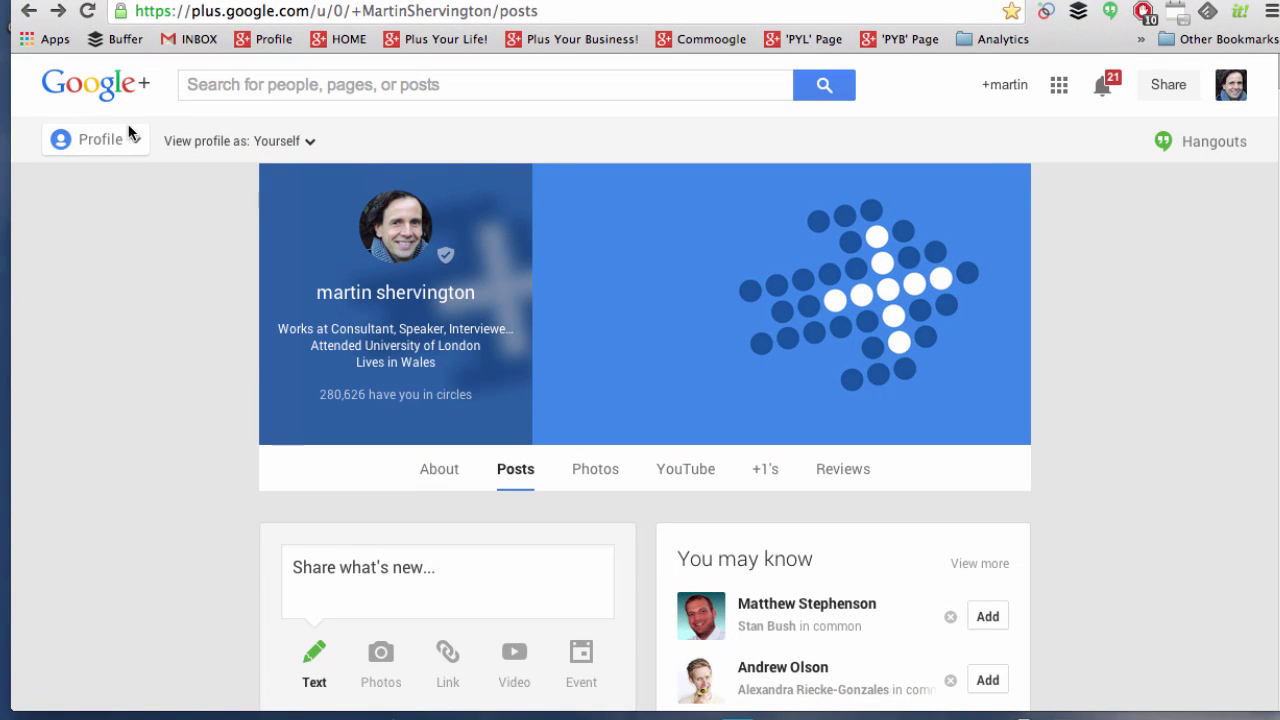
- Go to the People section and scroll through the Find people suggestions
click(132, 140)
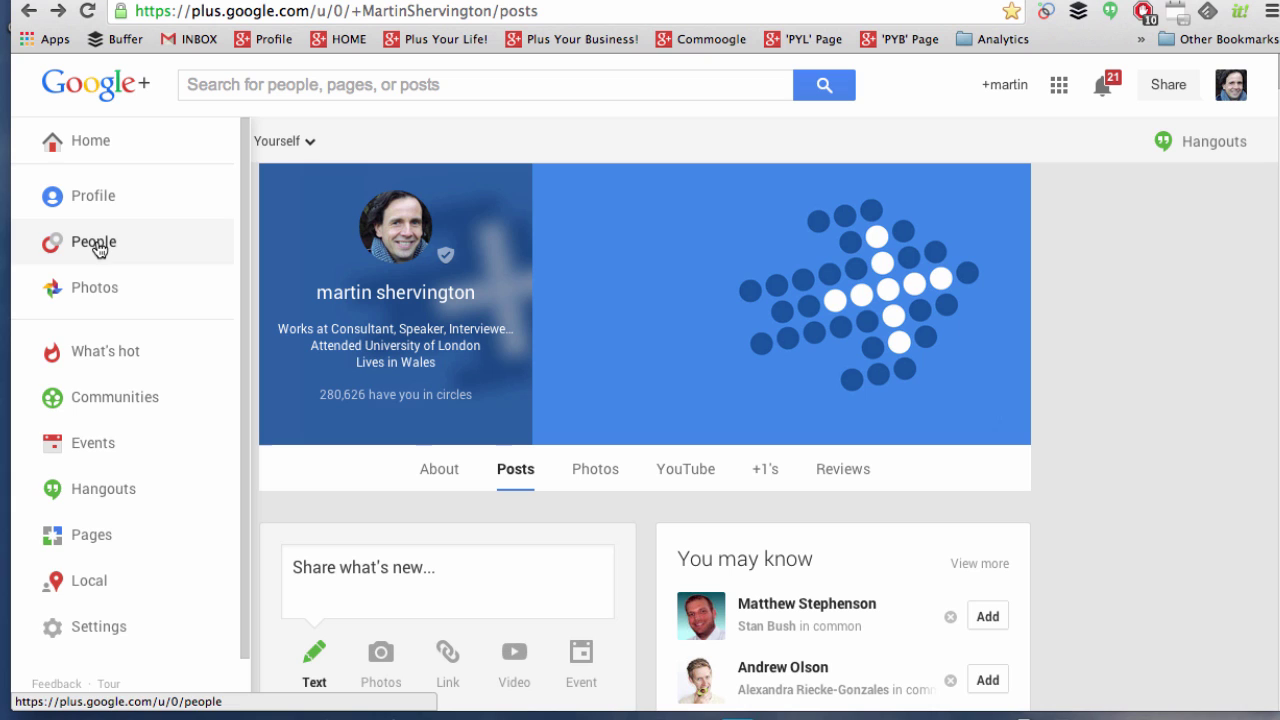
click(106, 243)
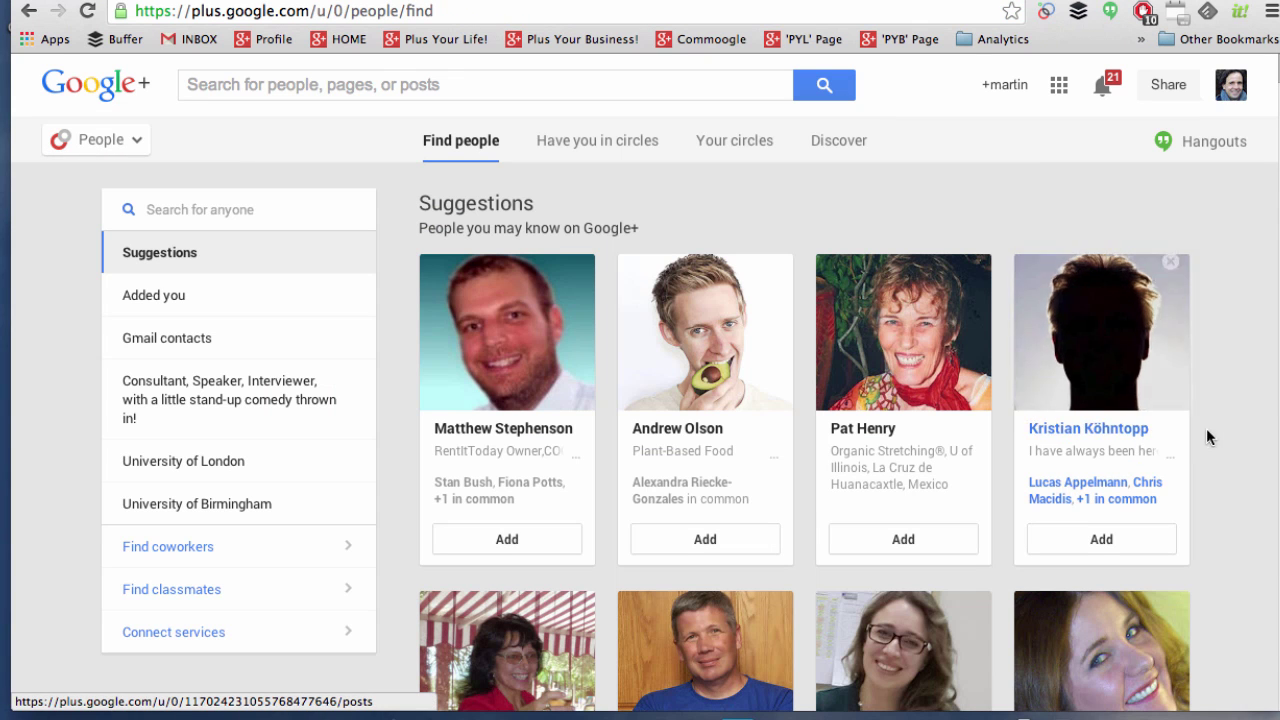
scroll(1228, 412, down, 1)
scroll(1228, 412, down, 2)
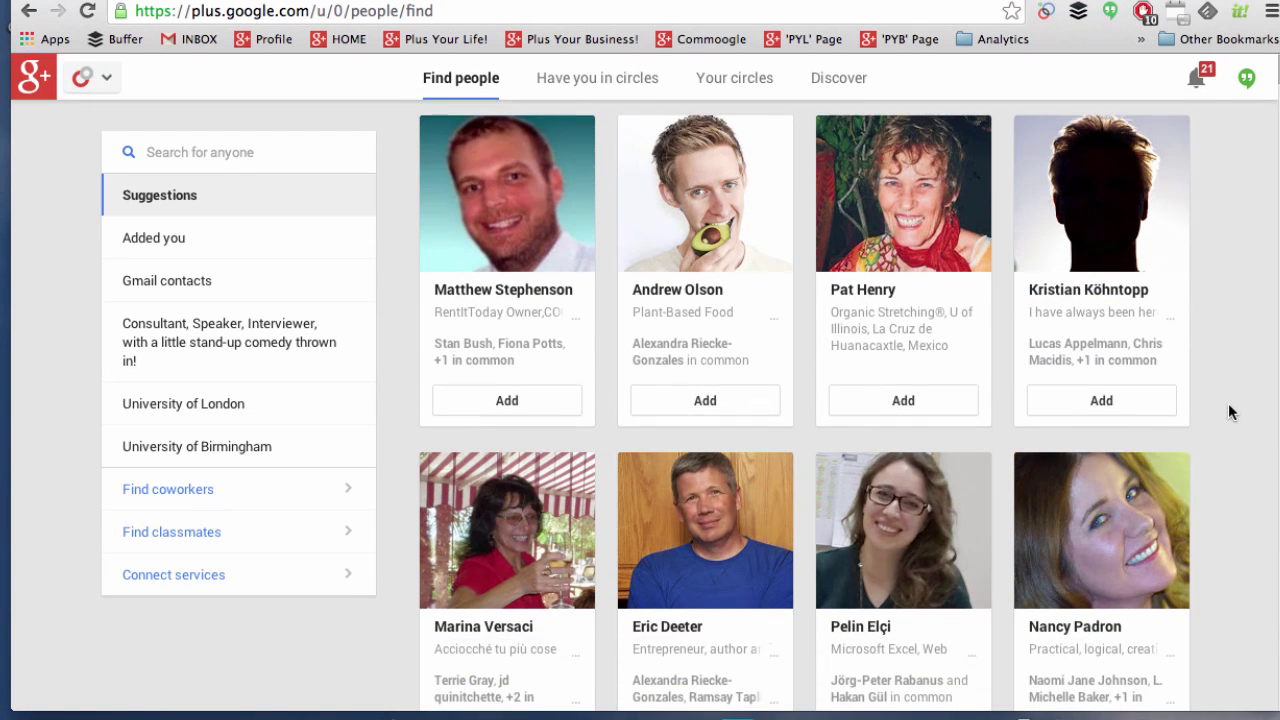
scroll(1228, 403, down, 1)
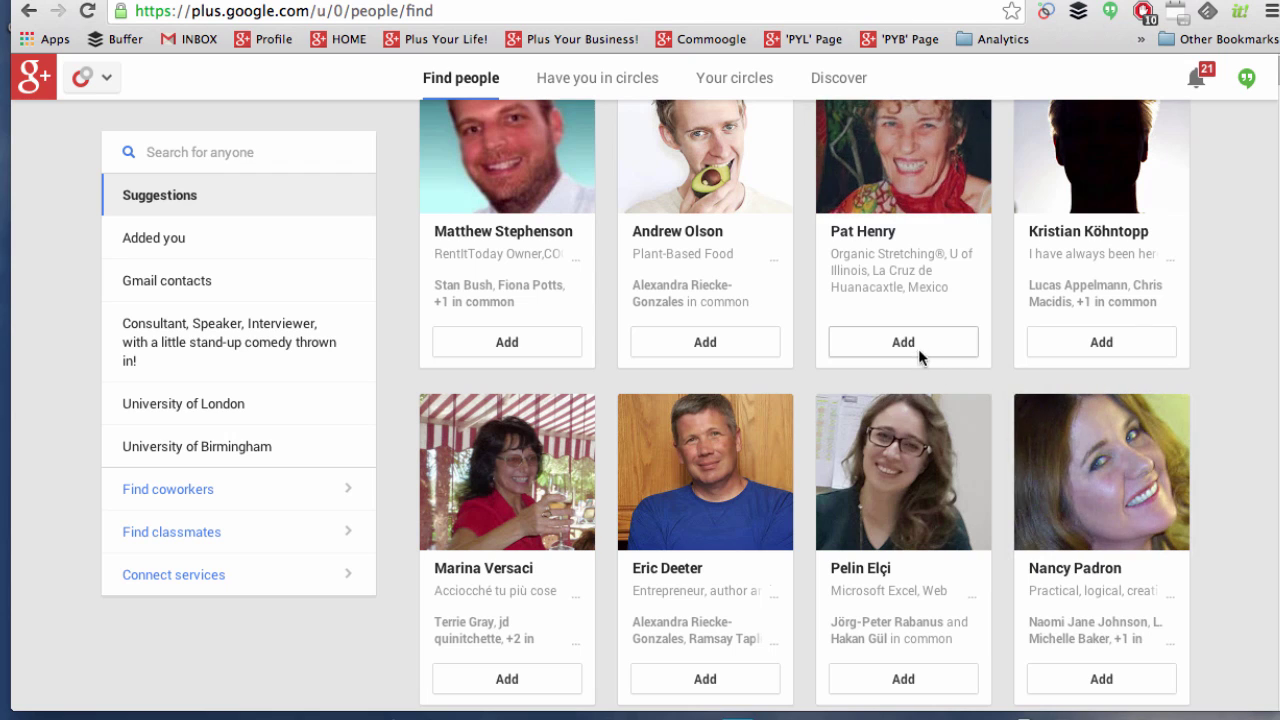
- Check a suggested person's Add circles dropdown, then browse more suggestions
click(918, 345)
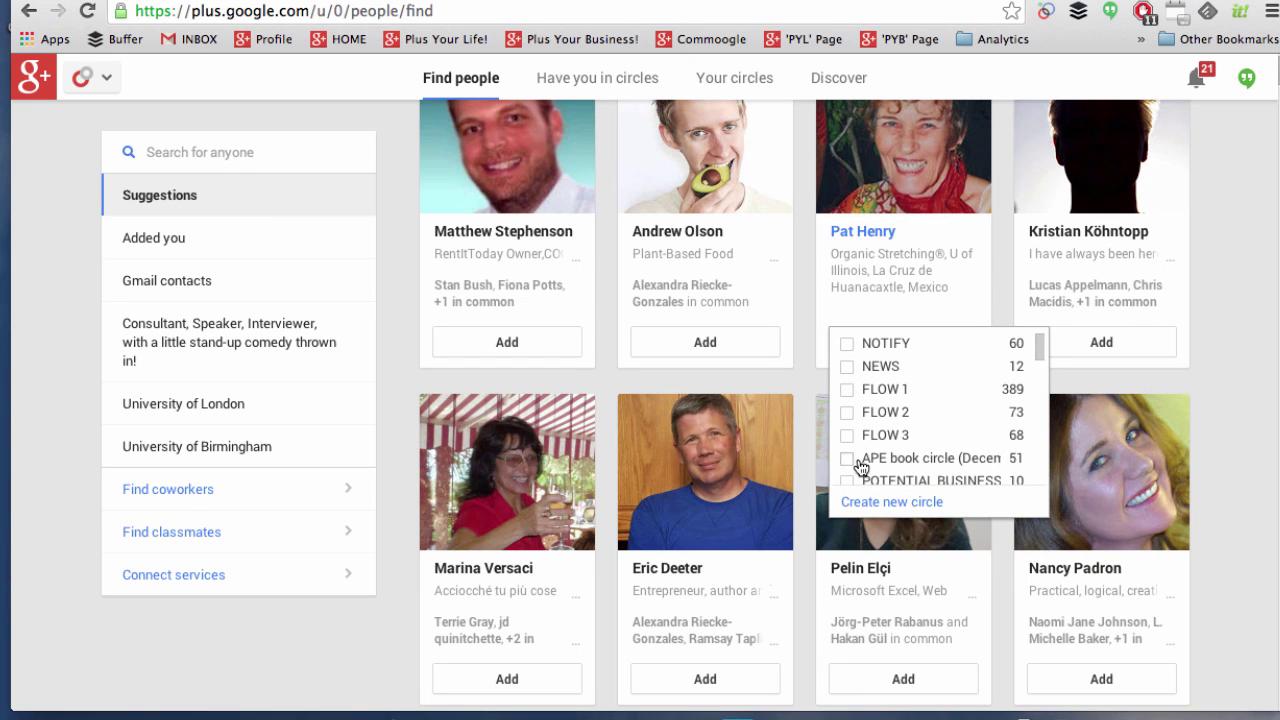
scroll(1002, 263, up, 1)
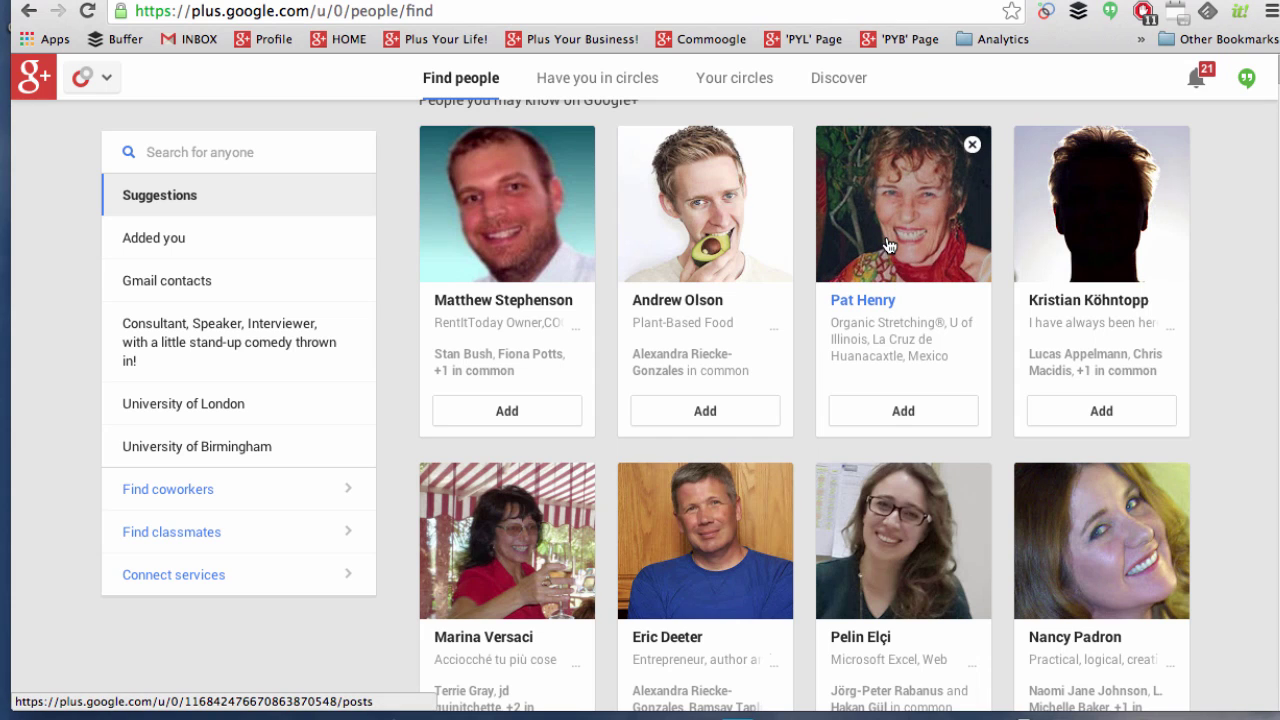
scroll(1010, 350, up, 1)
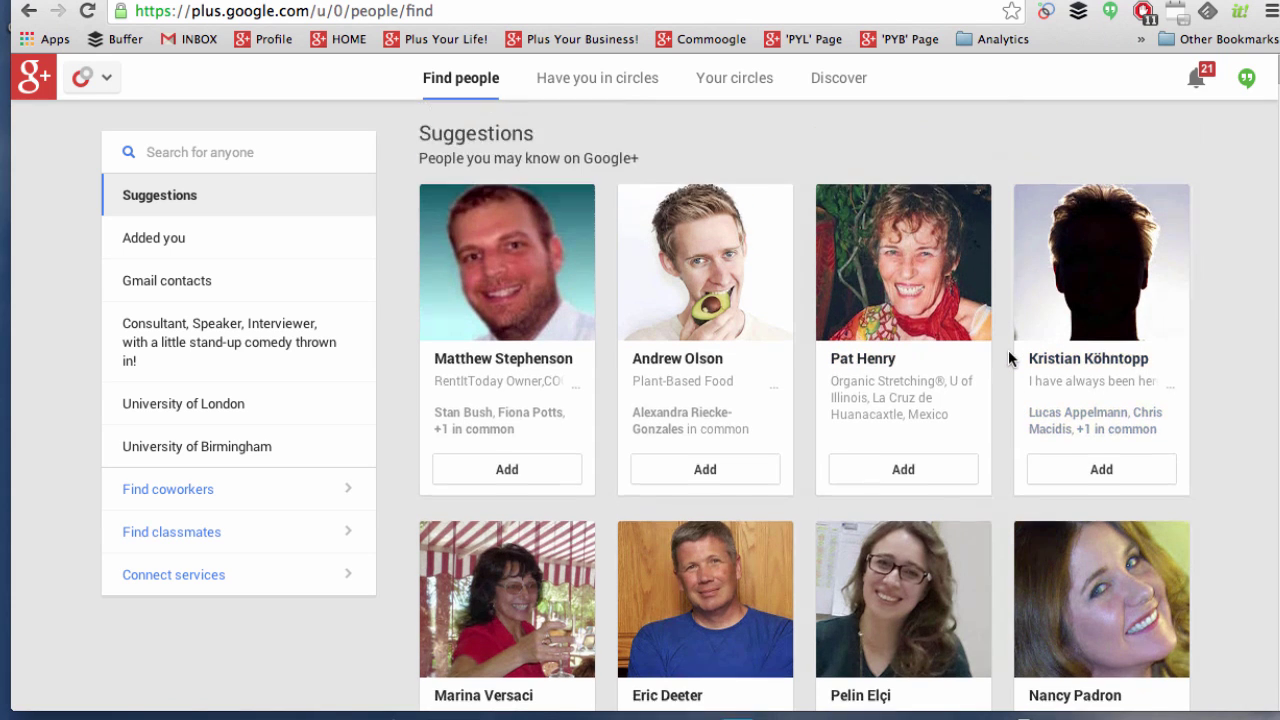
scroll(1008, 358, up, 1)
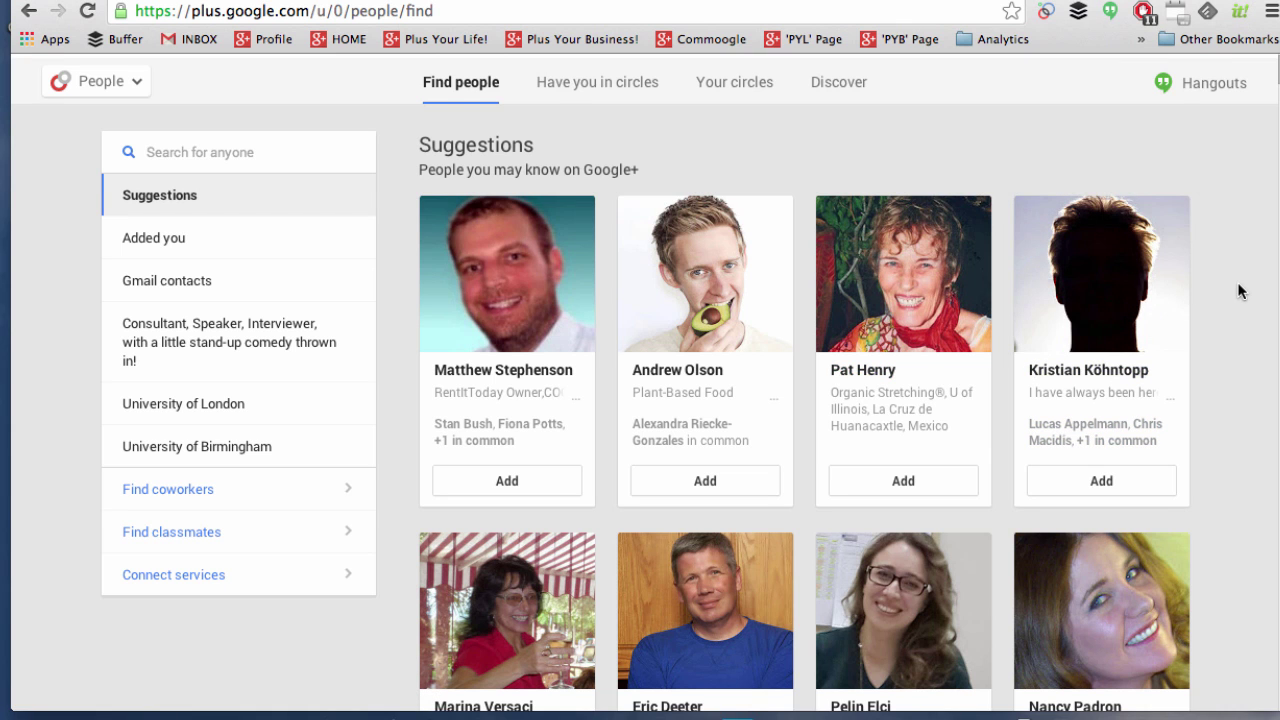
scroll(1238, 291, down, 1)
scroll(1238, 291, down, 3)
scroll(1238, 291, down, 5)
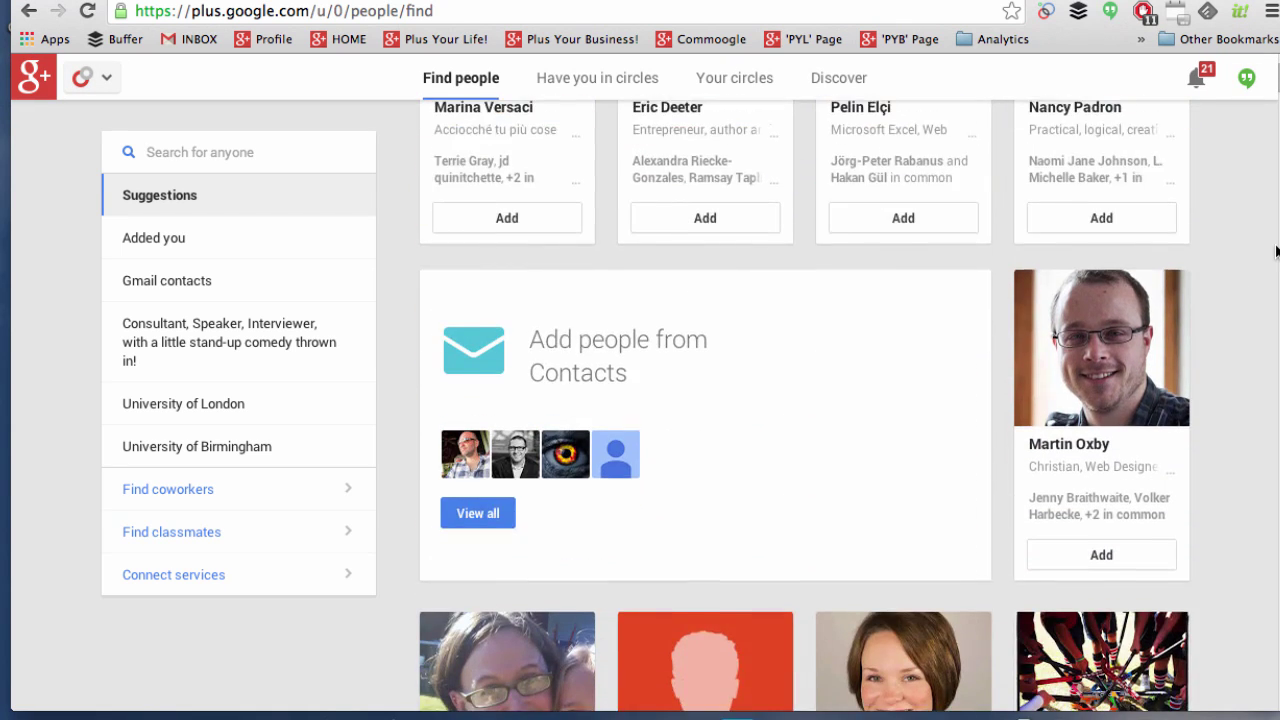
scroll(1276, 251, down, 1)
scroll(745, 232, down, 2)
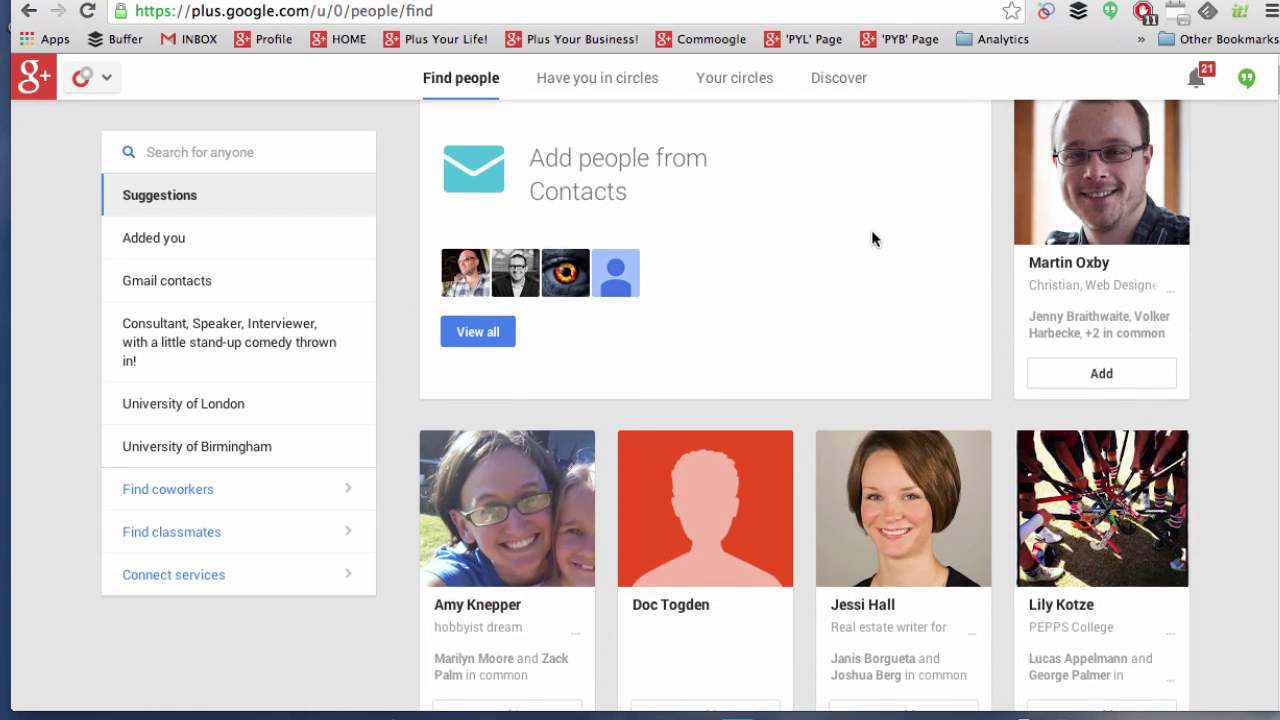
scroll(872, 238, down, 1)
scroll(872, 238, up, 1)
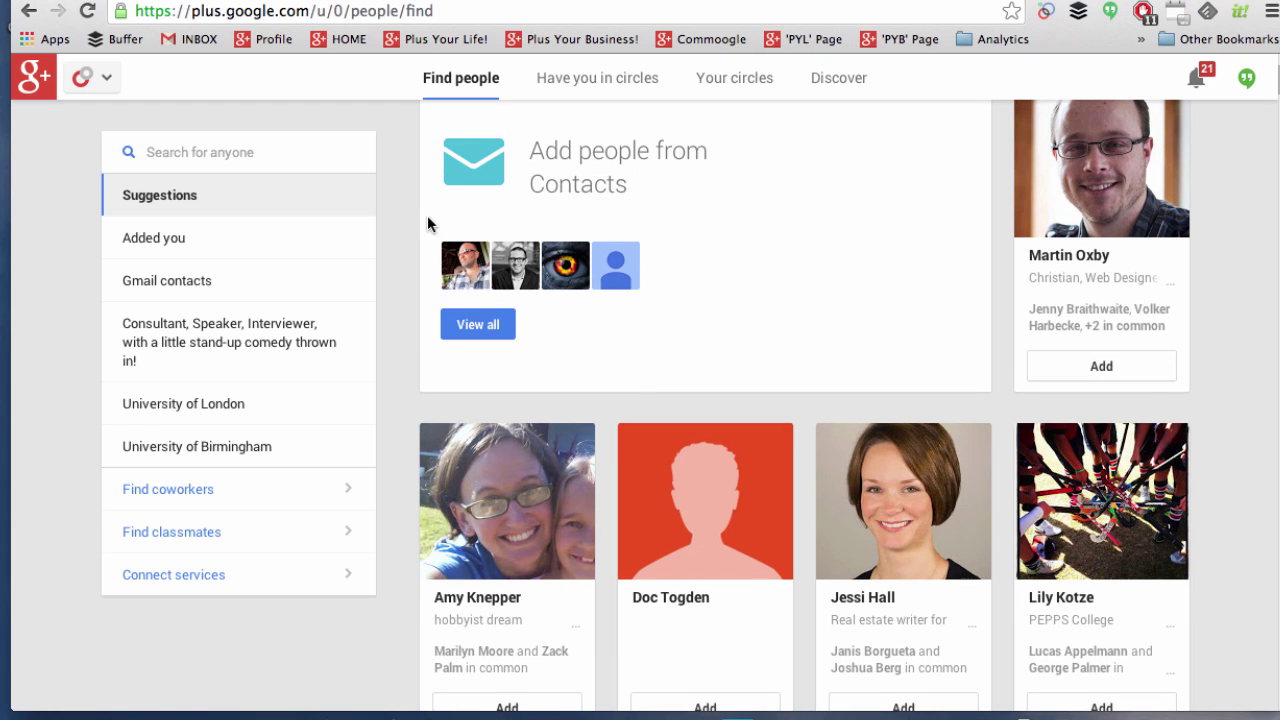
scroll(1223, 359, up, 10)
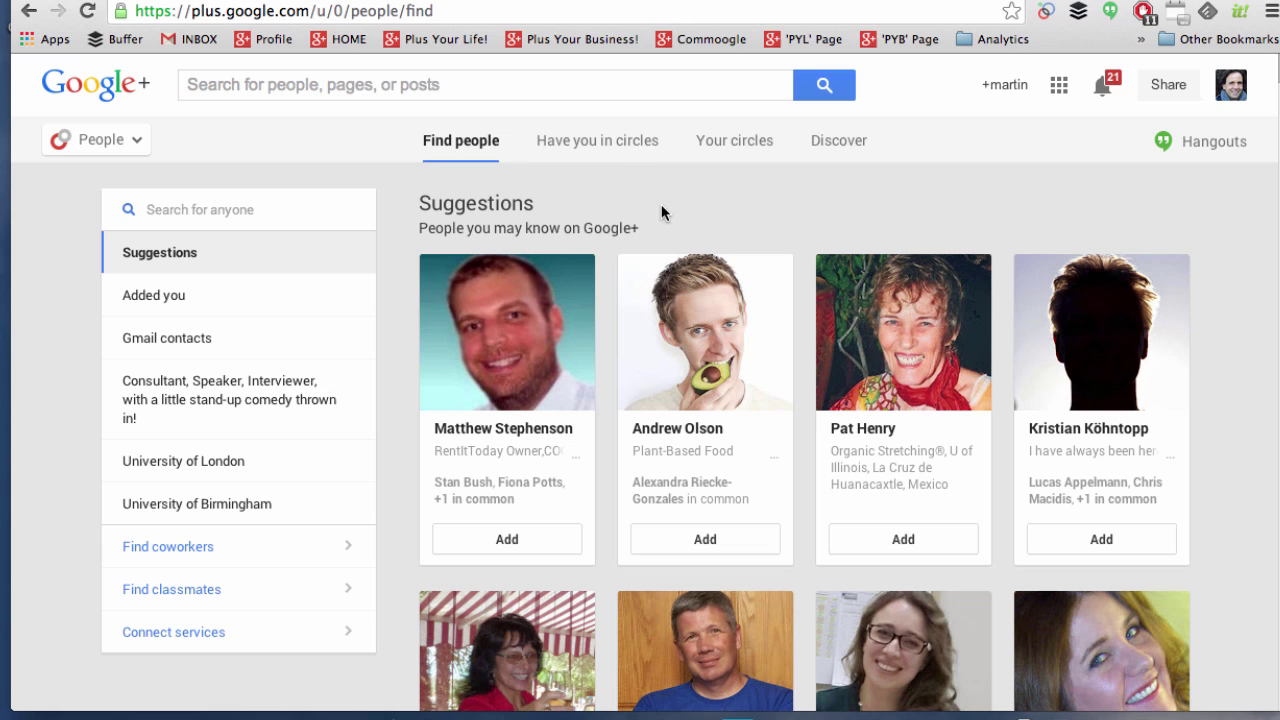
- Show the Have you in circles list of 280,630 people
click(614, 156)
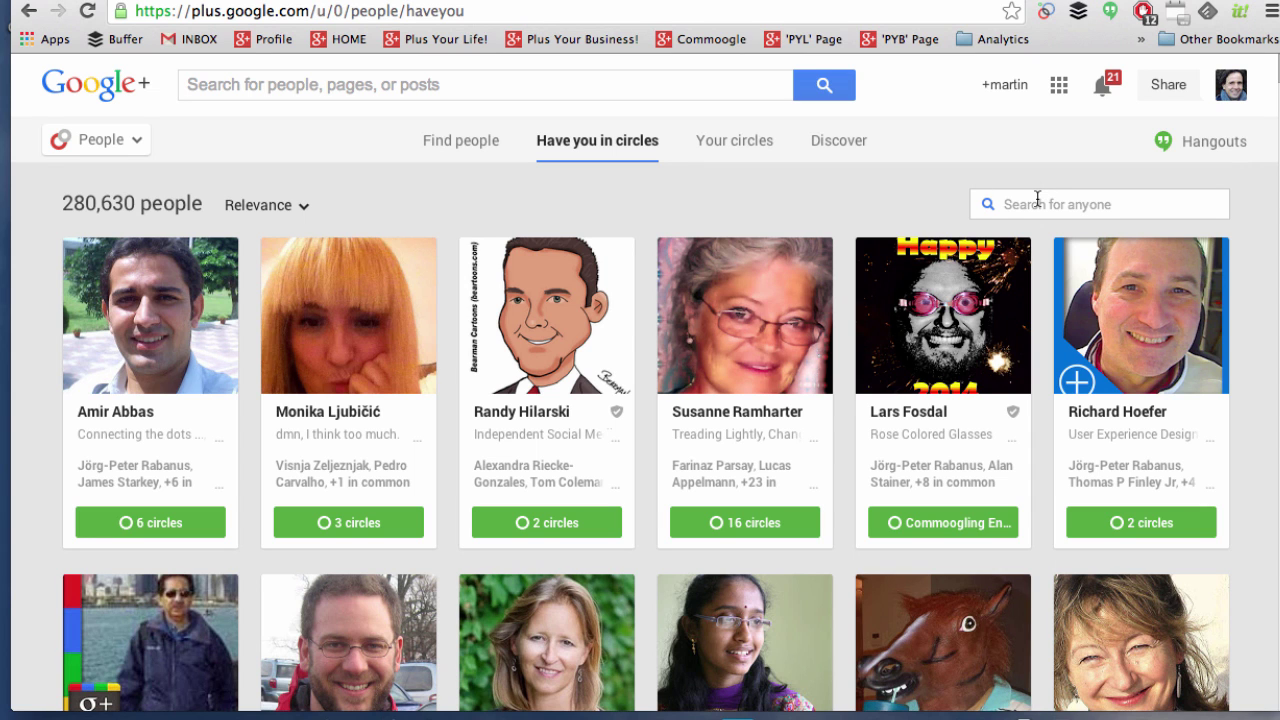
scroll(837, 201, down, 2)
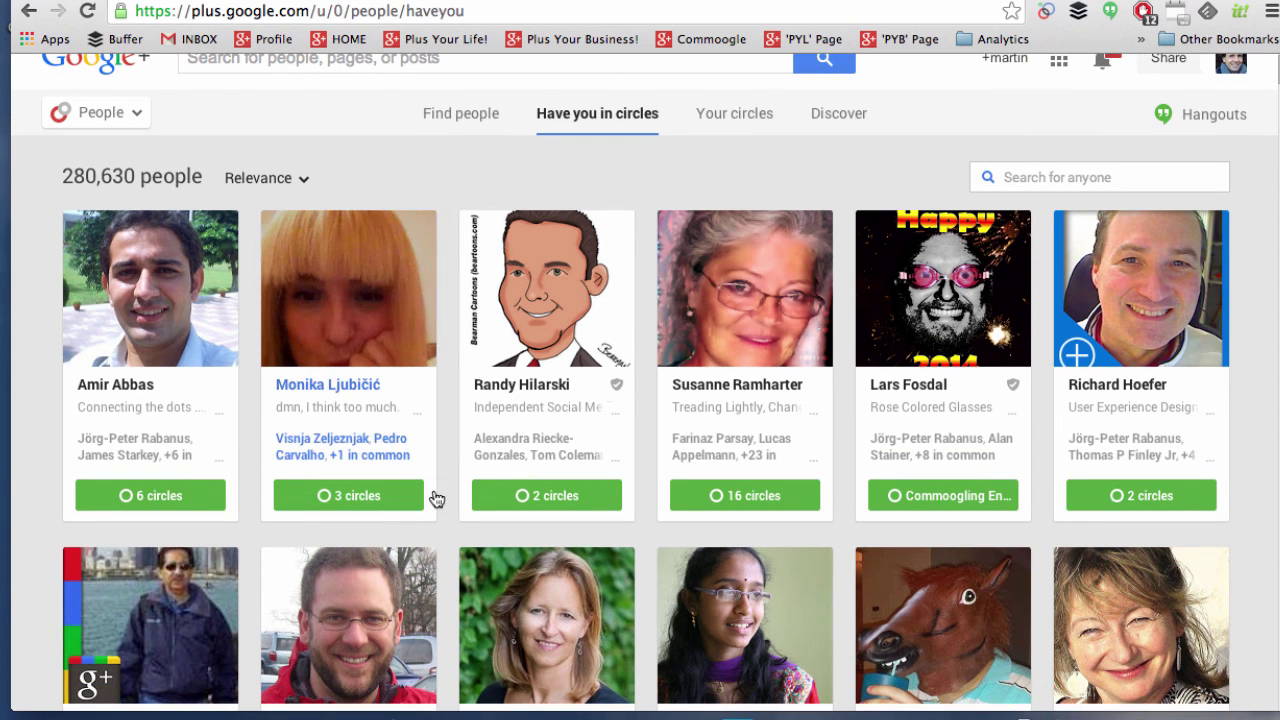
scroll(446, 462, down, 4)
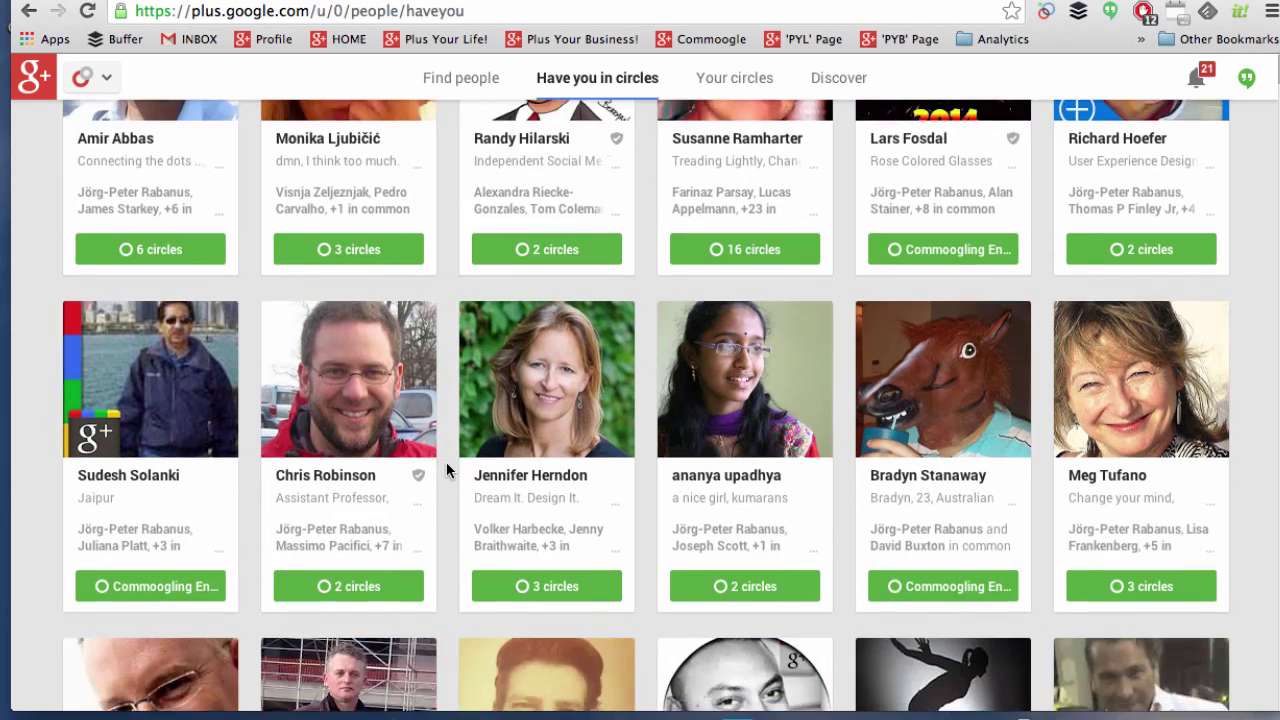
scroll(446, 462, up, 5)
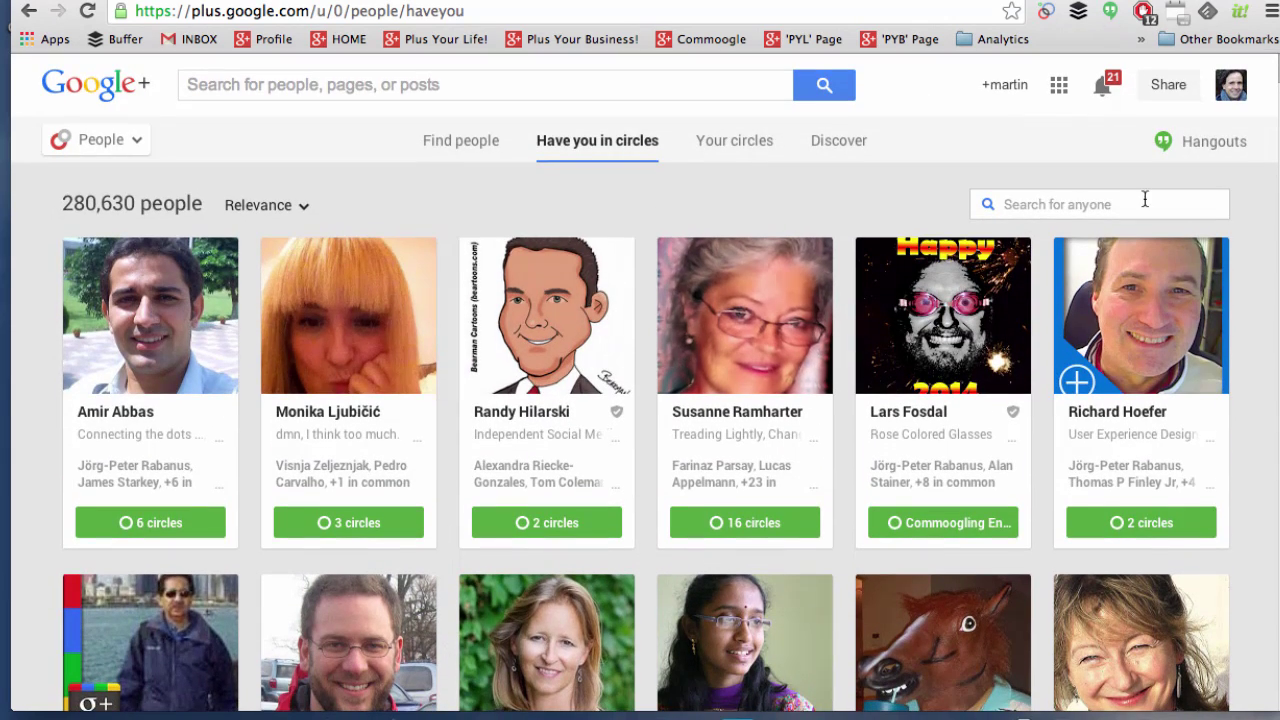
- Search that list by a person's name and review the sort options, leaving Relevance
click(1043, 205)
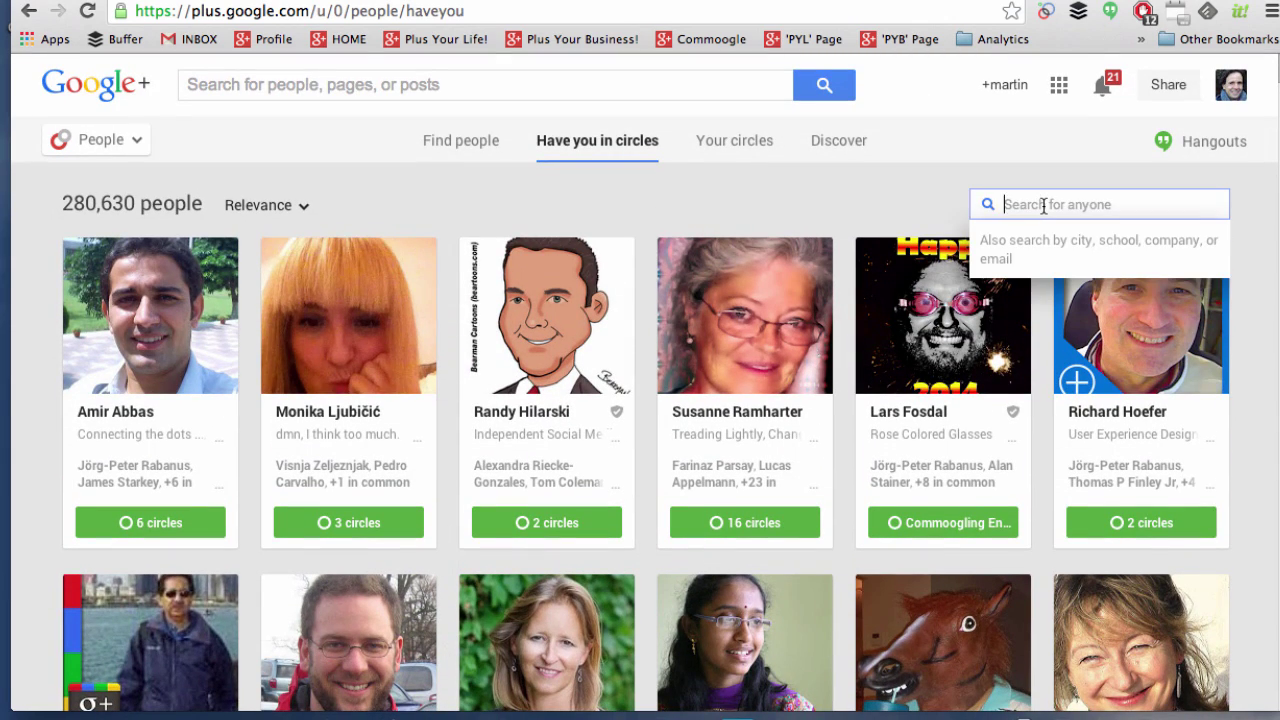
text(george)
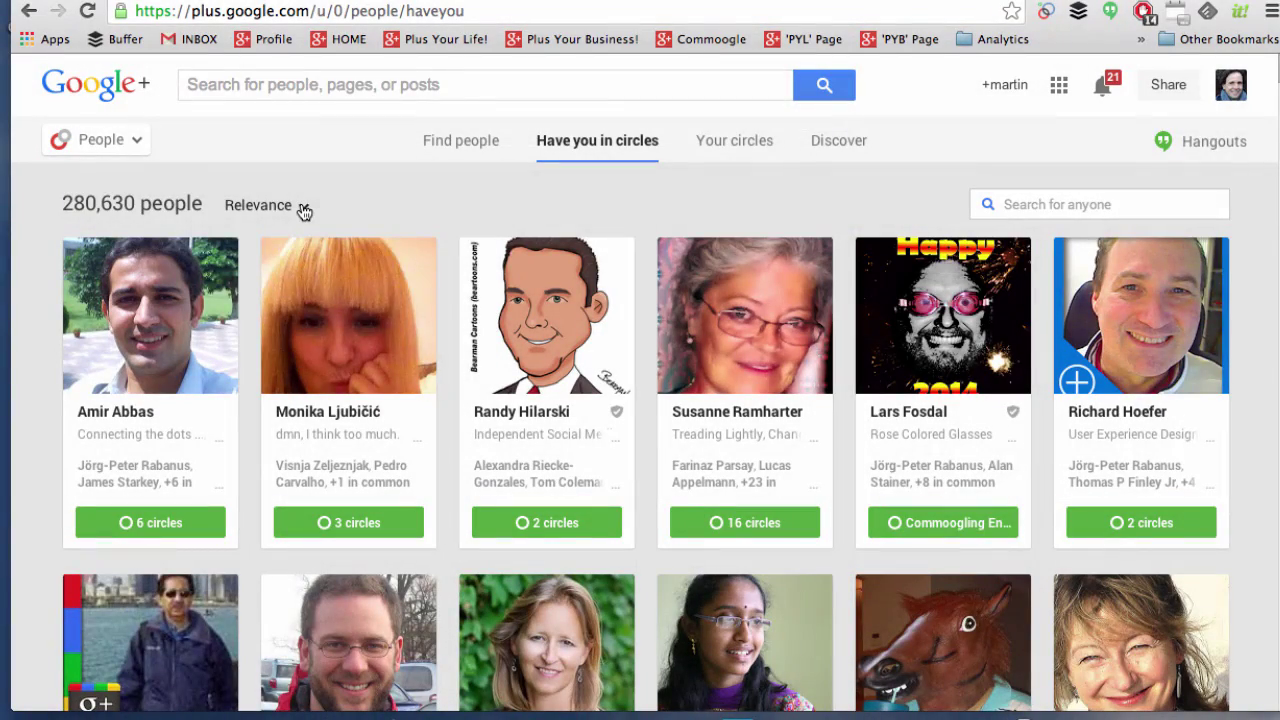
click(303, 207)
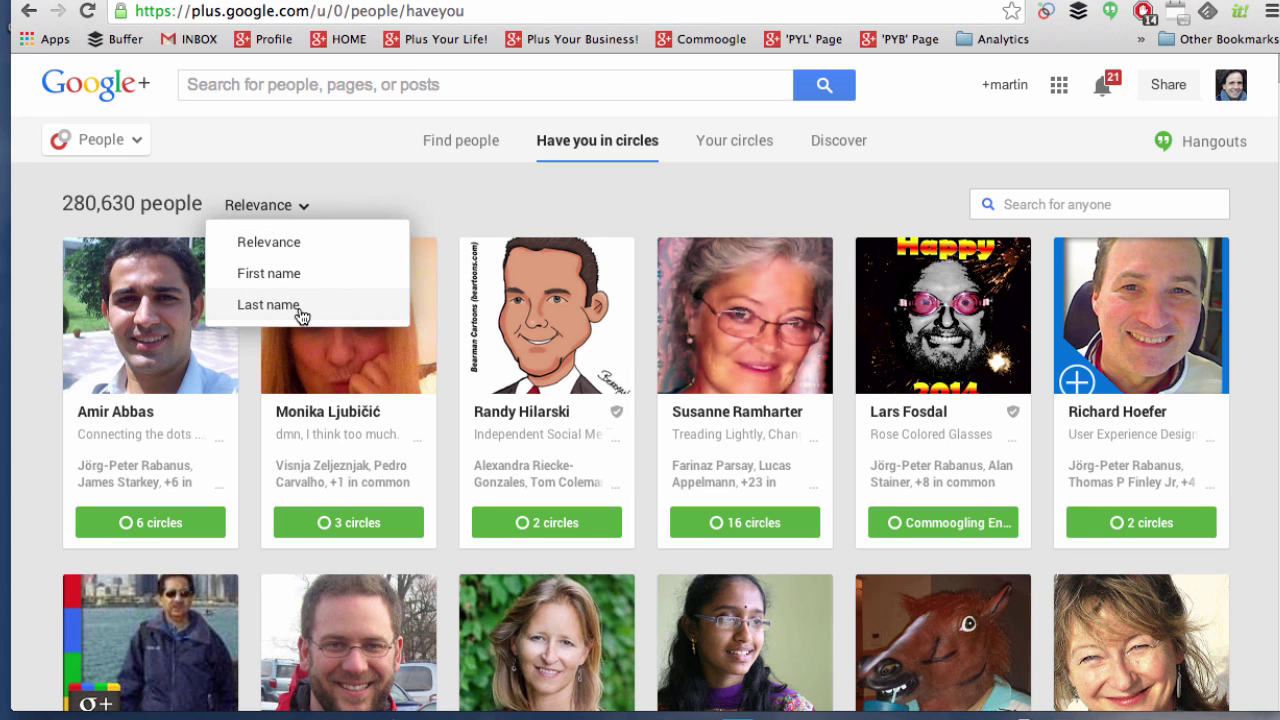
click(536, 192)
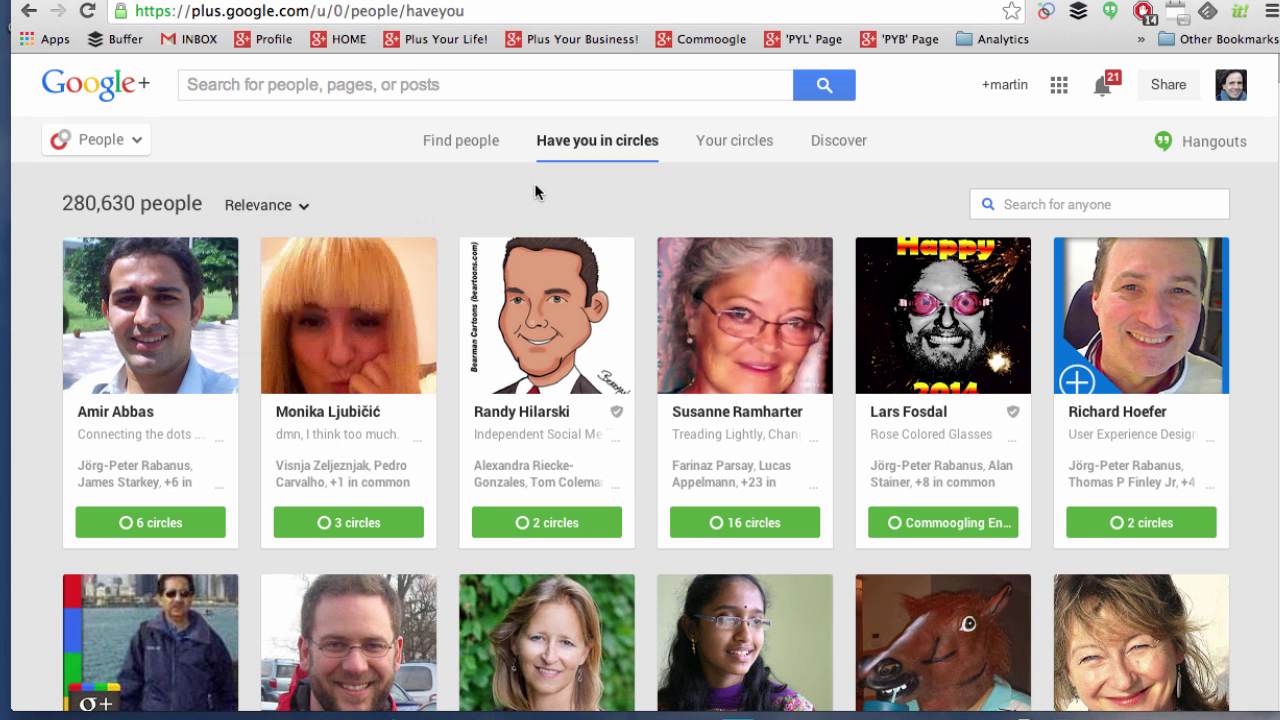
- View Your circles and try moving NOTIFY, returning it to first place
click(731, 143)
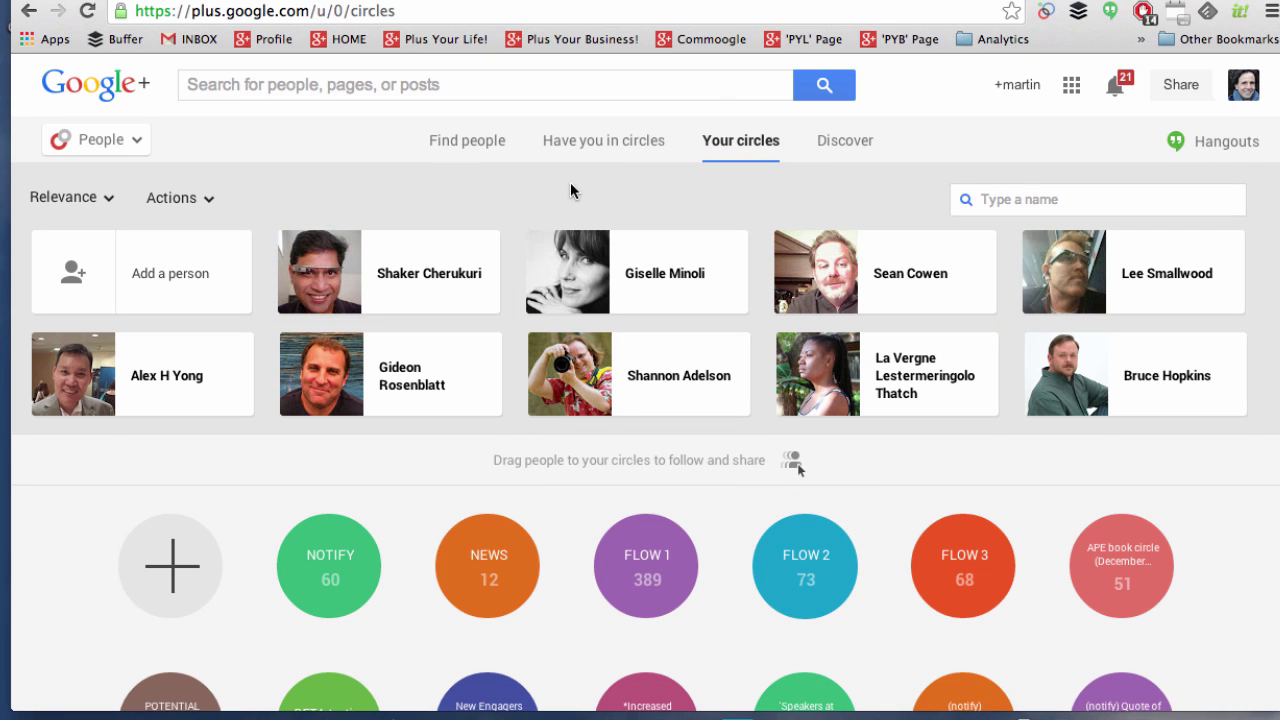
scroll(570, 190, down, 2)
scroll(570, 190, down, 3)
scroll(570, 190, up, 2)
scroll(570, 185, up, 2)
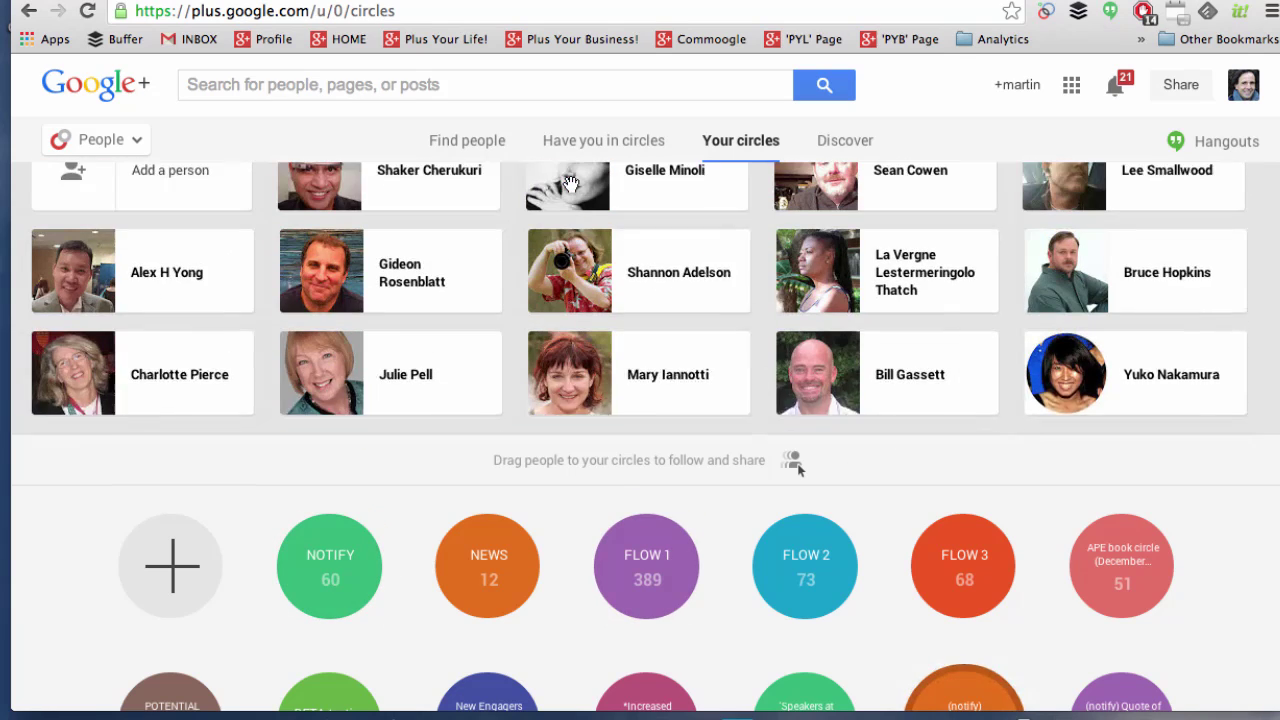
scroll(570, 182, up, 2)
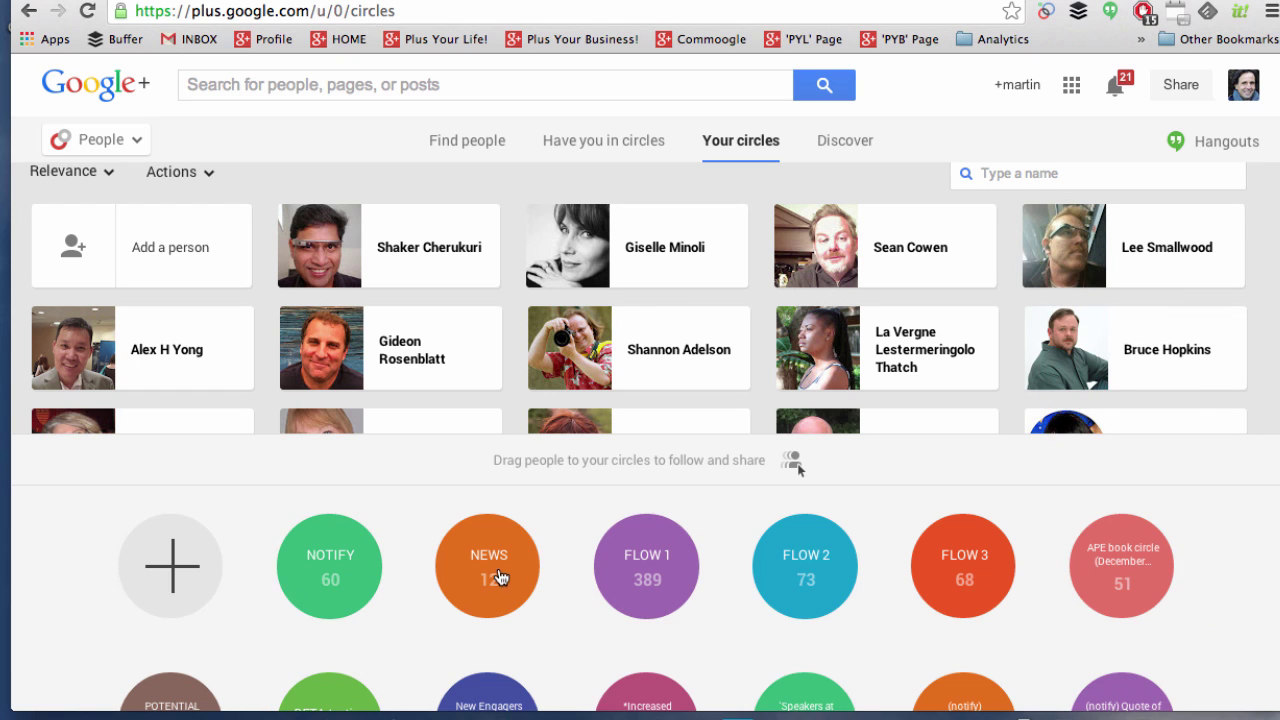
drag(368, 542, 731, 525)
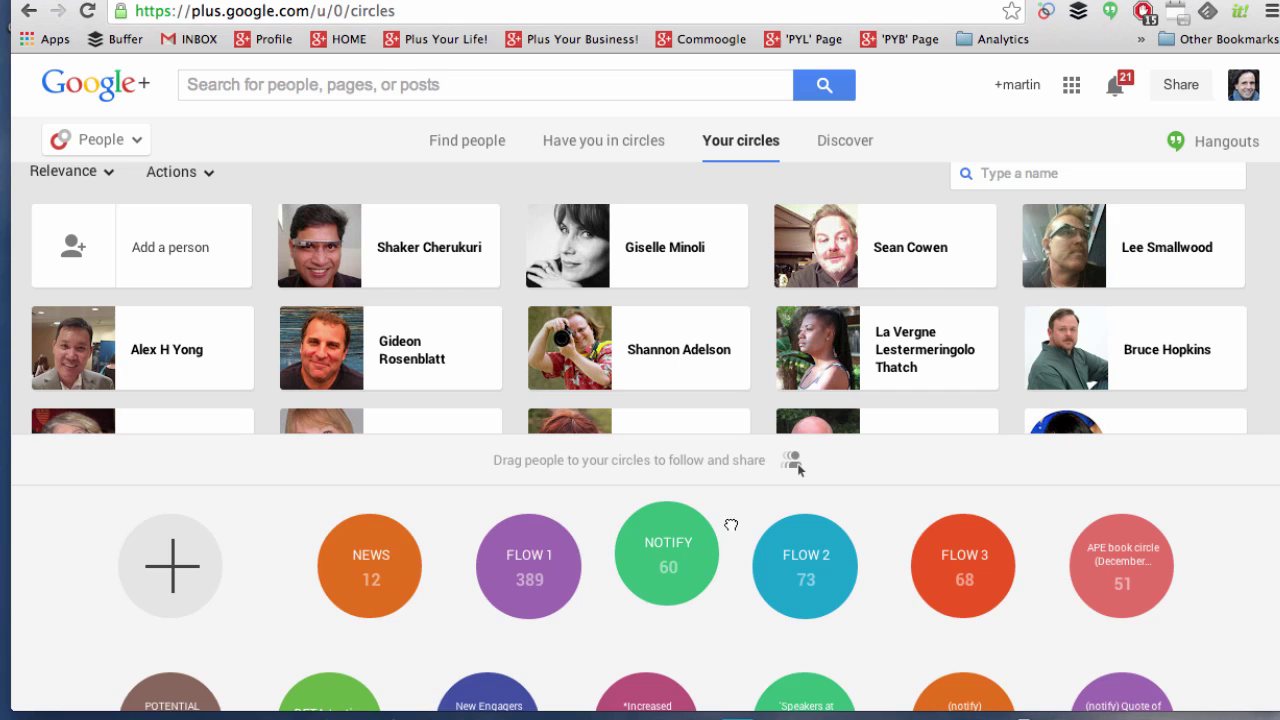
drag(670, 578, 266, 575)
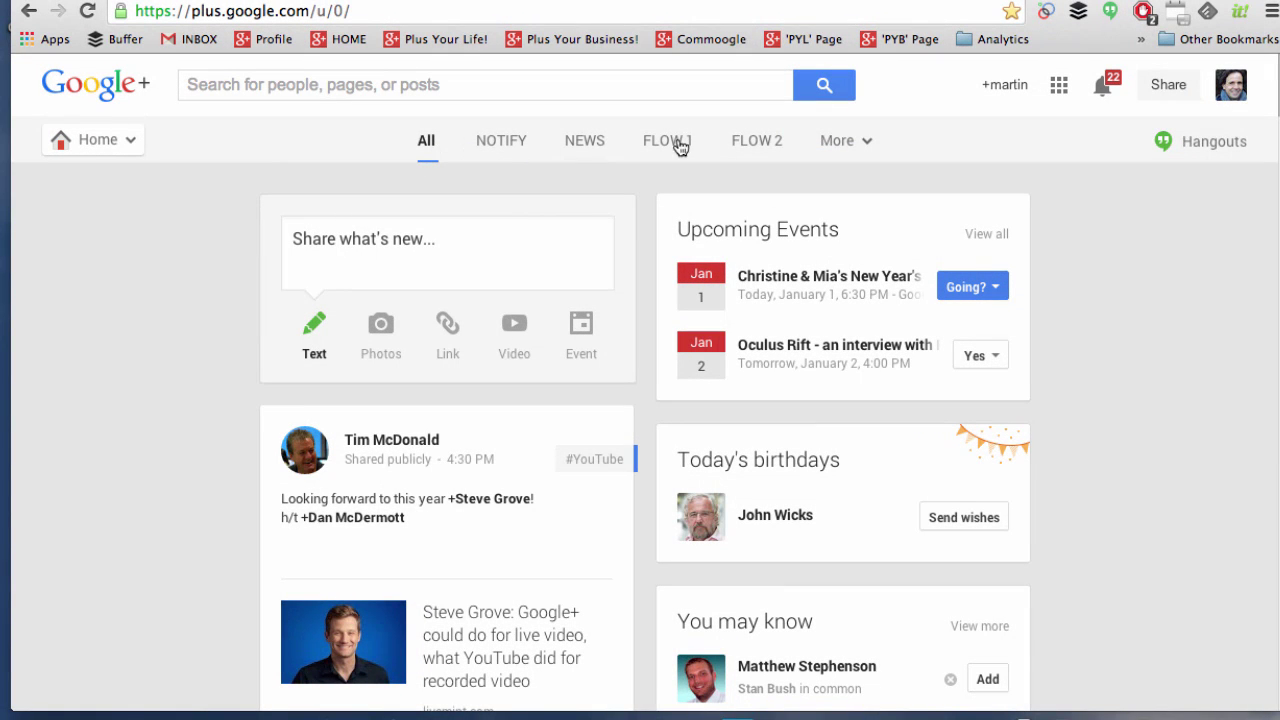
- Move NEWS after FLOW 3 and reload so Home filters read NOTIFY, FLOW 1, FLOW 2, FLOW 3
click(677, 143)
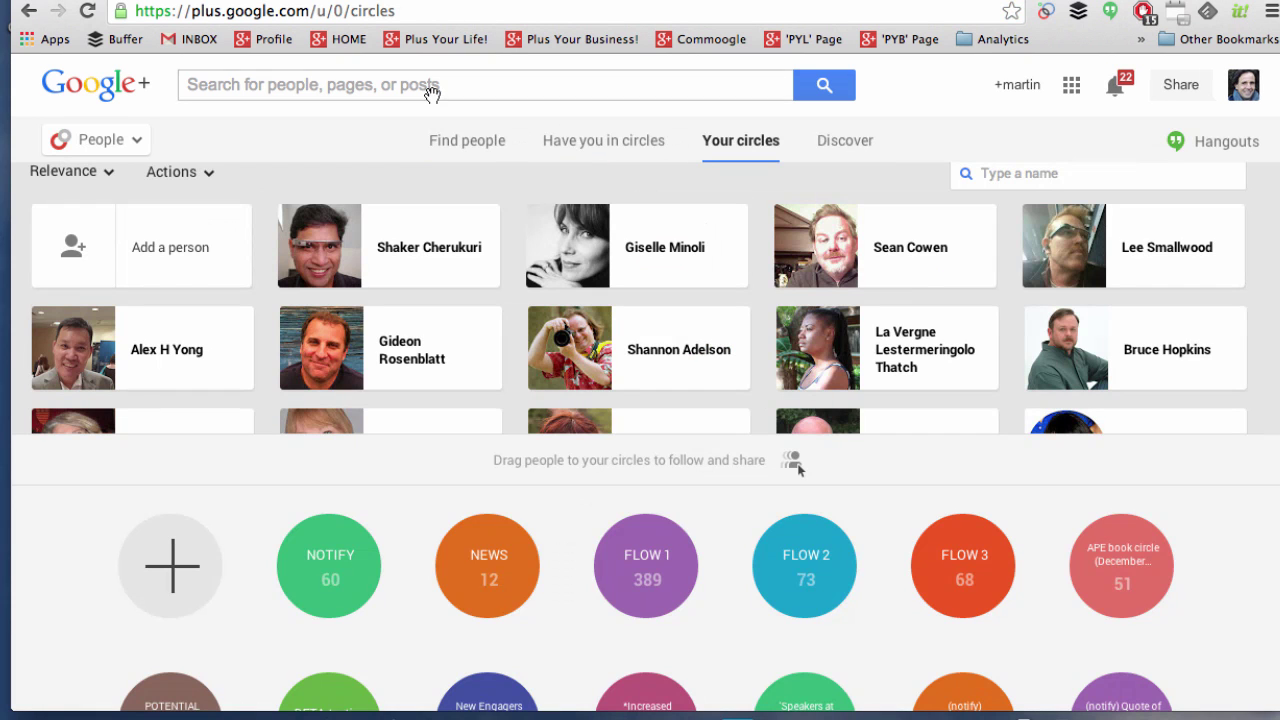
mouse_move(480, 530)
mouse_down()
mouse_move(1005, 533)
mouse_move(988, 505)
mouse_up()
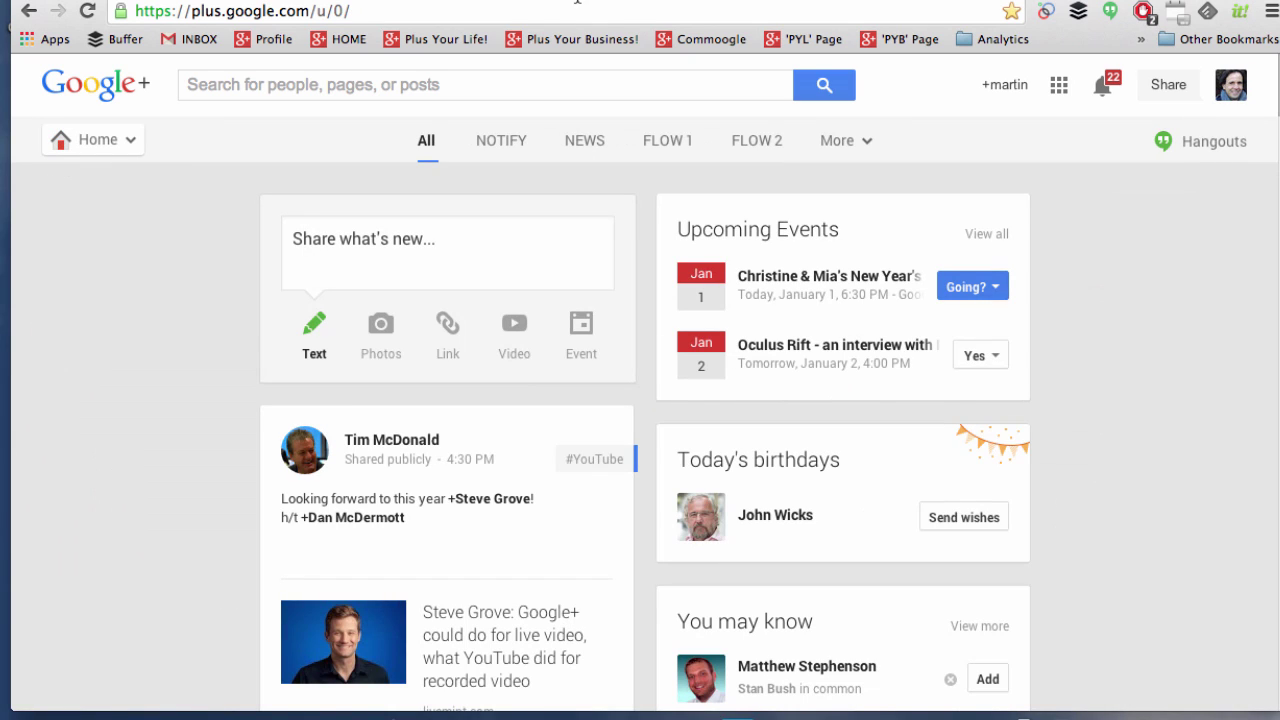
click(577, 10)
key(Return)
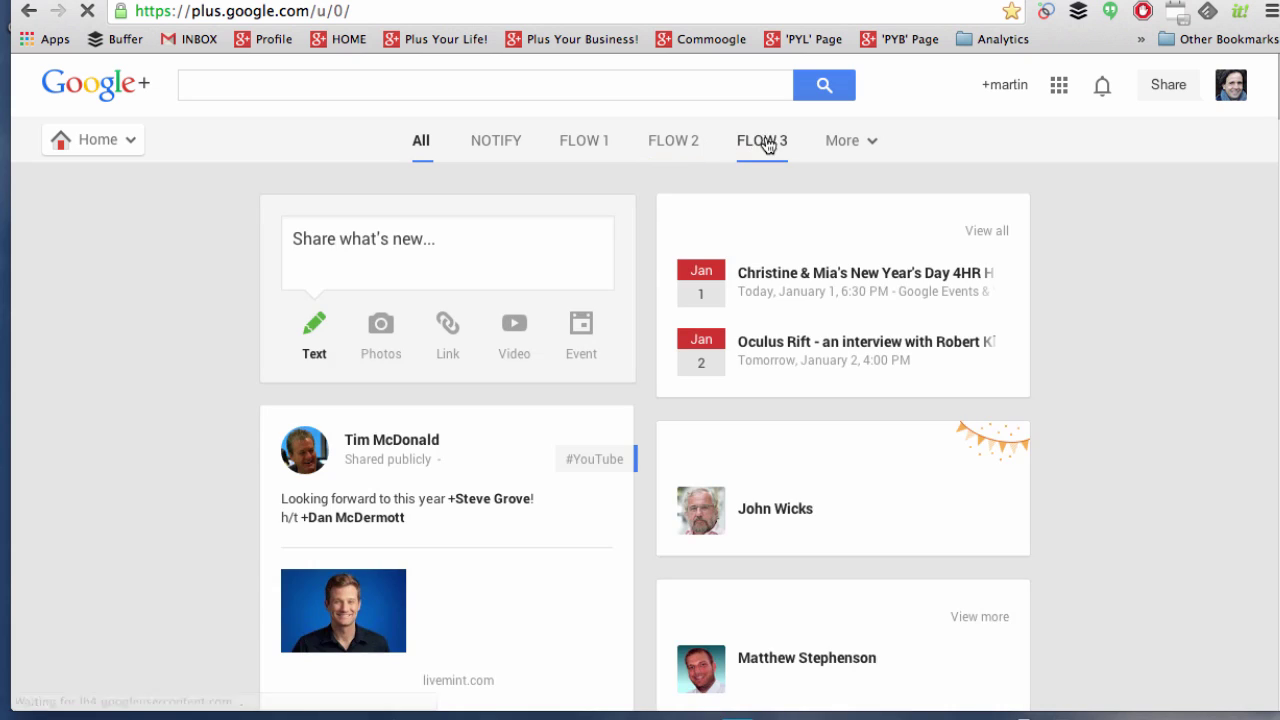
click(764, 142)
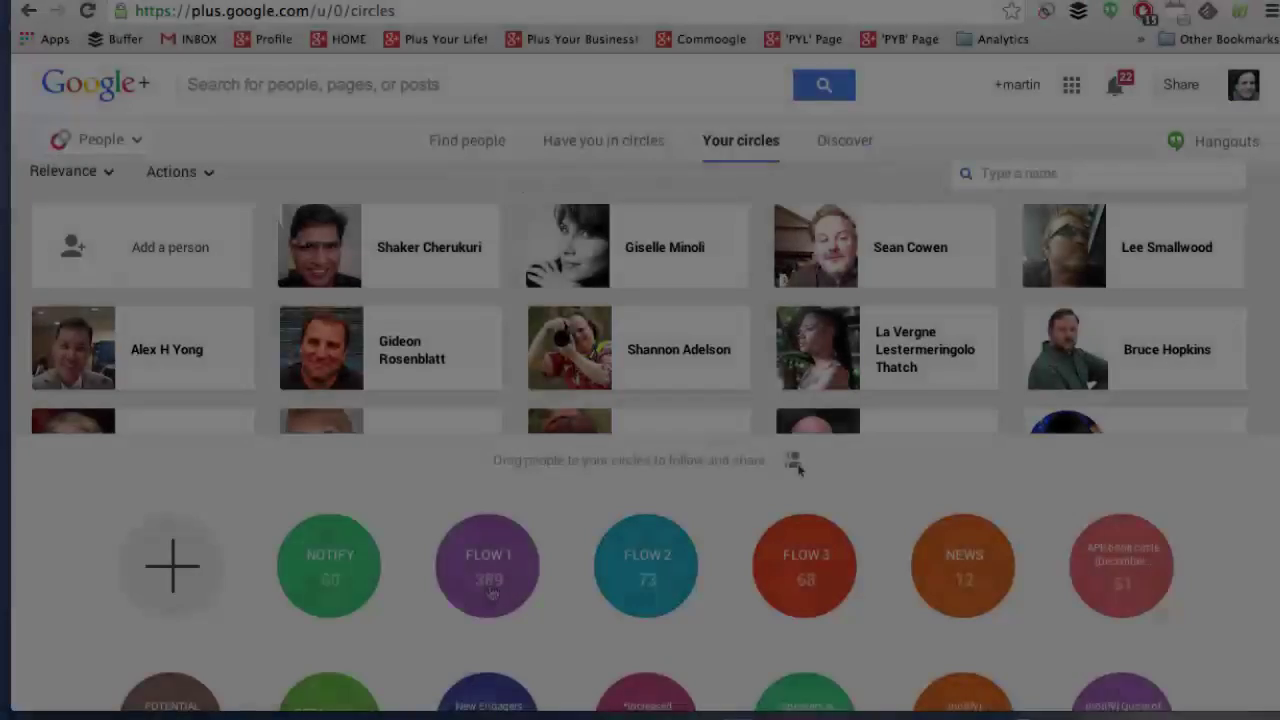
click(489, 592)
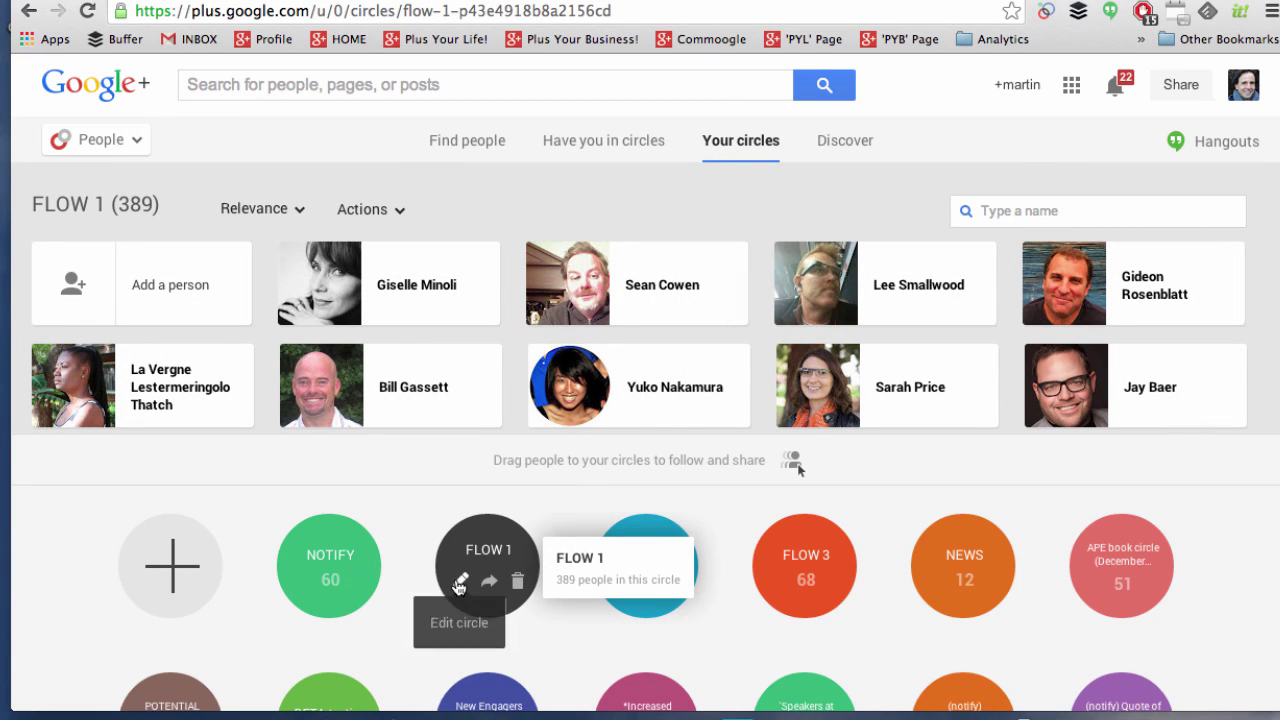
click(460, 583)
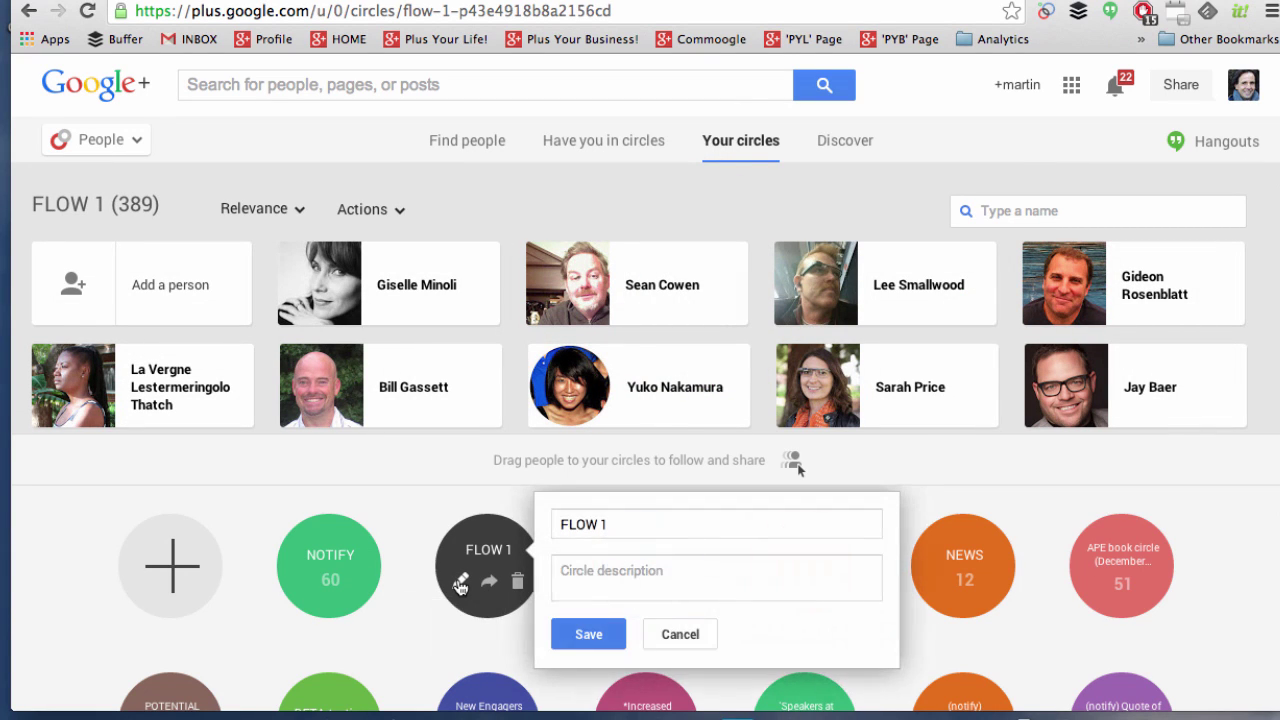
click(624, 530)
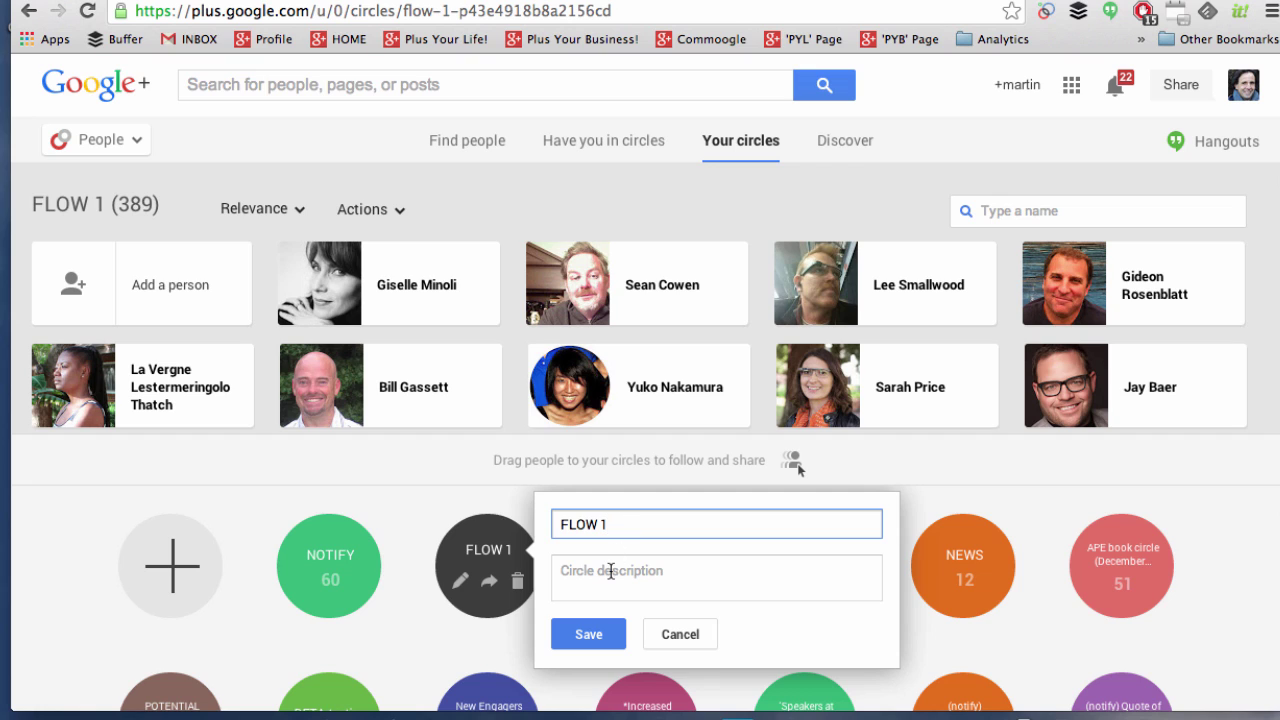
click(611, 571)
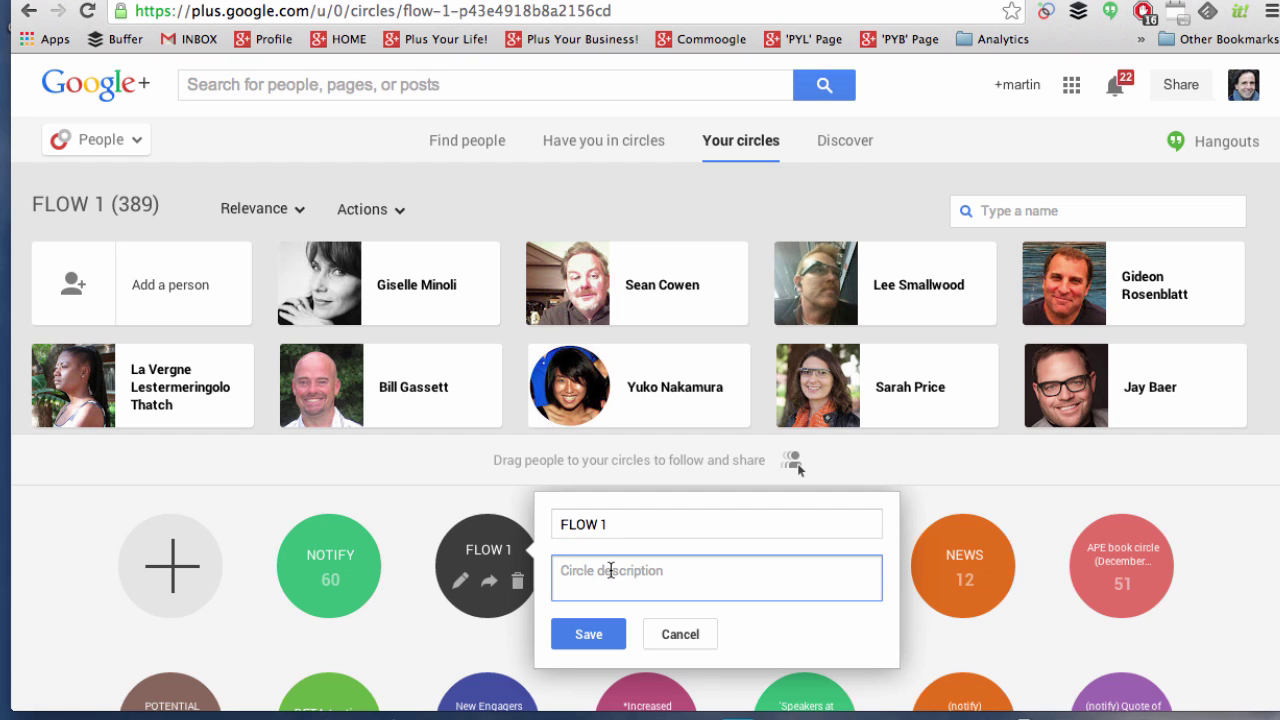
click(593, 631)
mouse_move(517, 583)
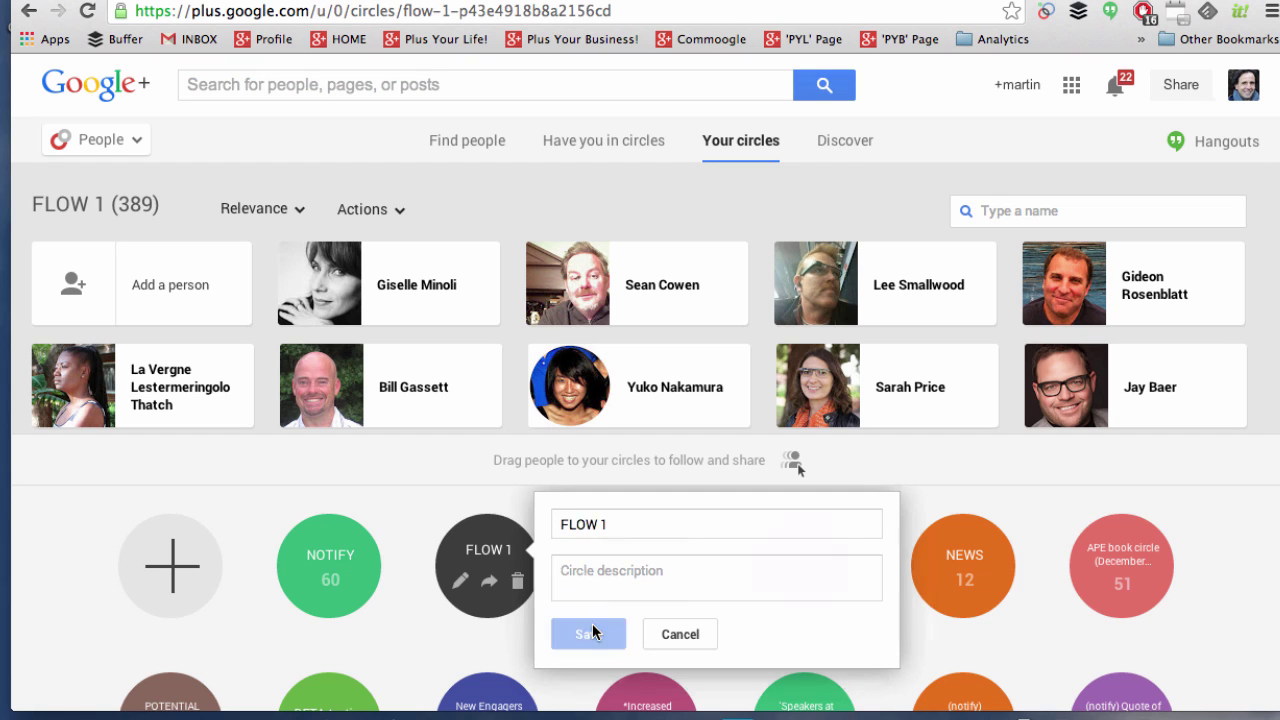
click(518, 583)
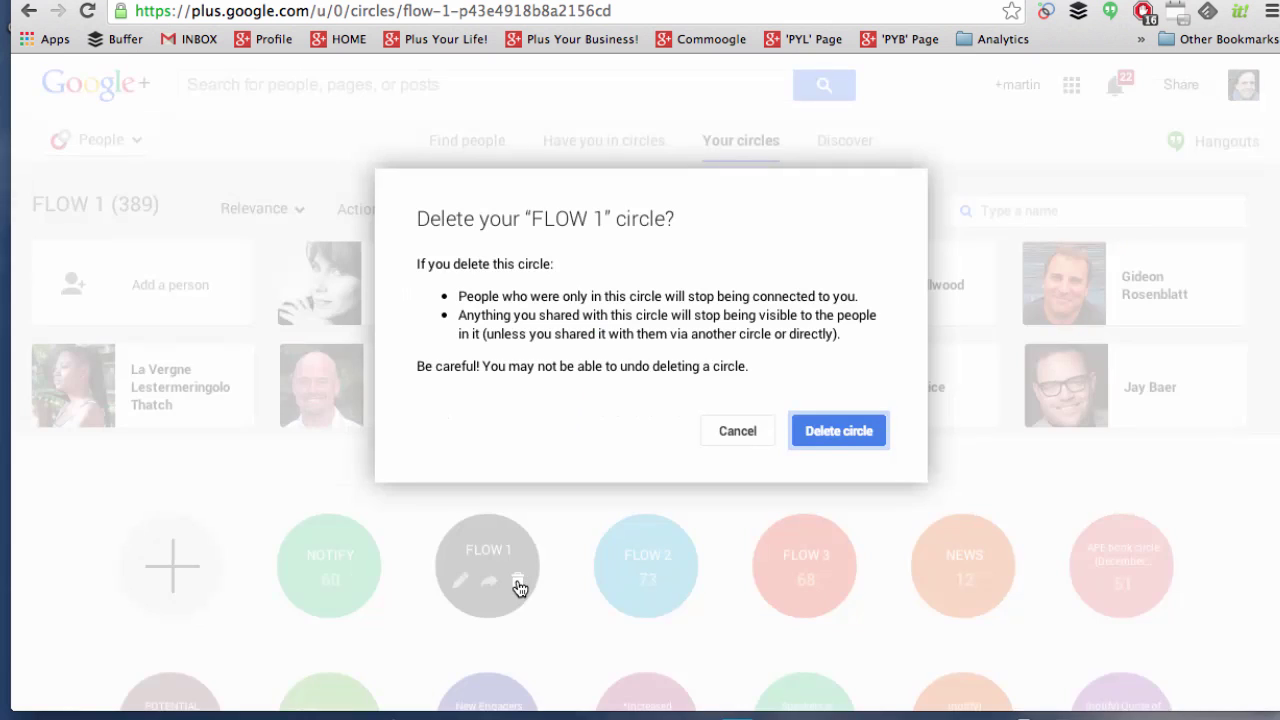
click(737, 431)
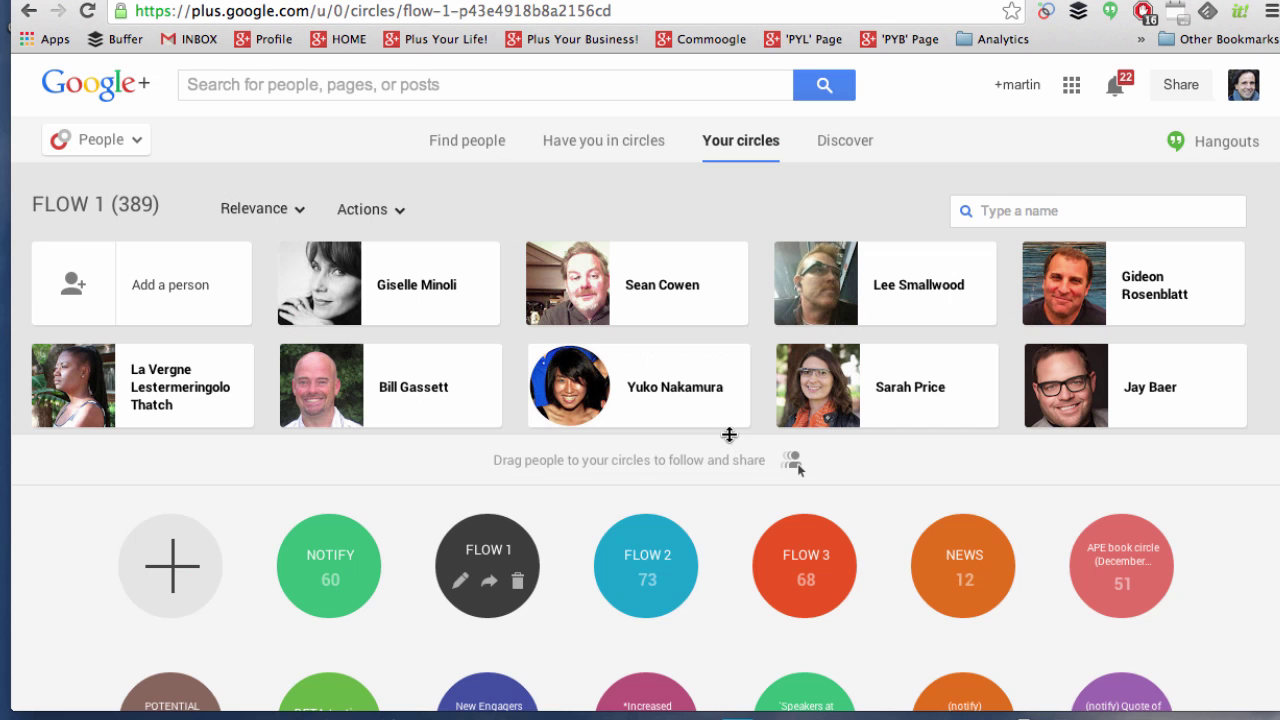
click(490, 587)
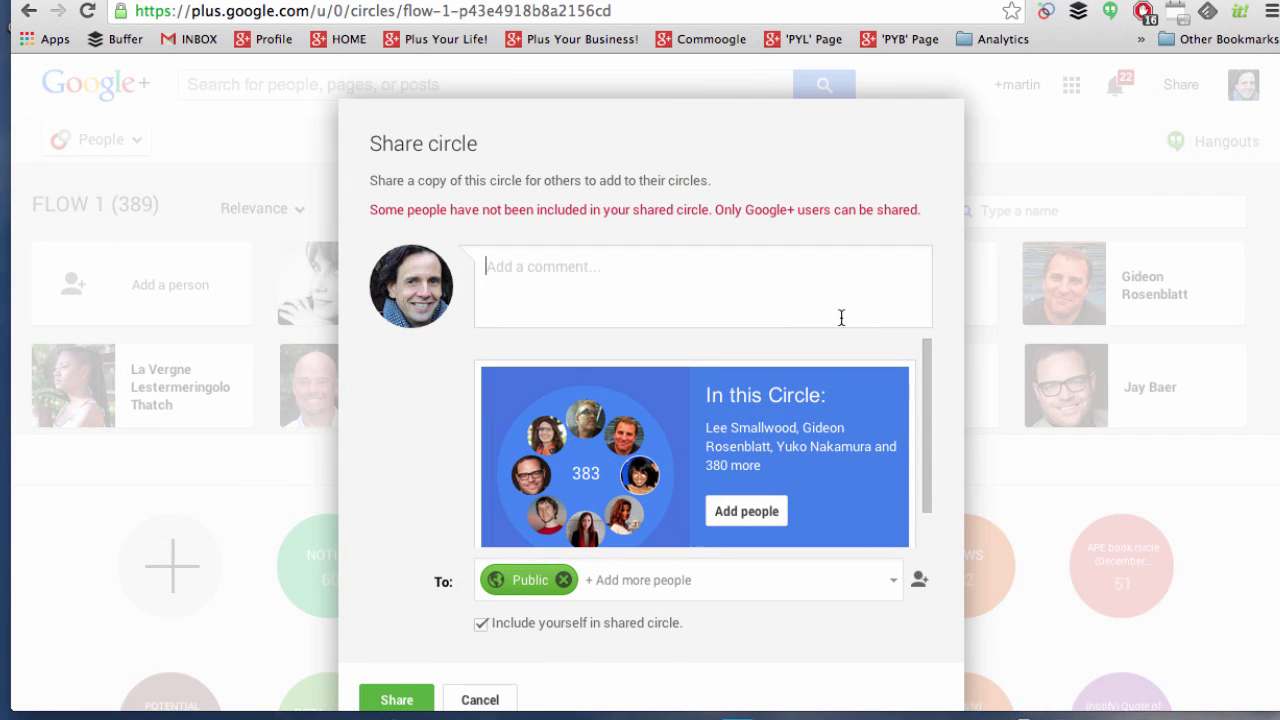
scroll(928, 347, down, 1)
scroll(928, 347, down, 1)
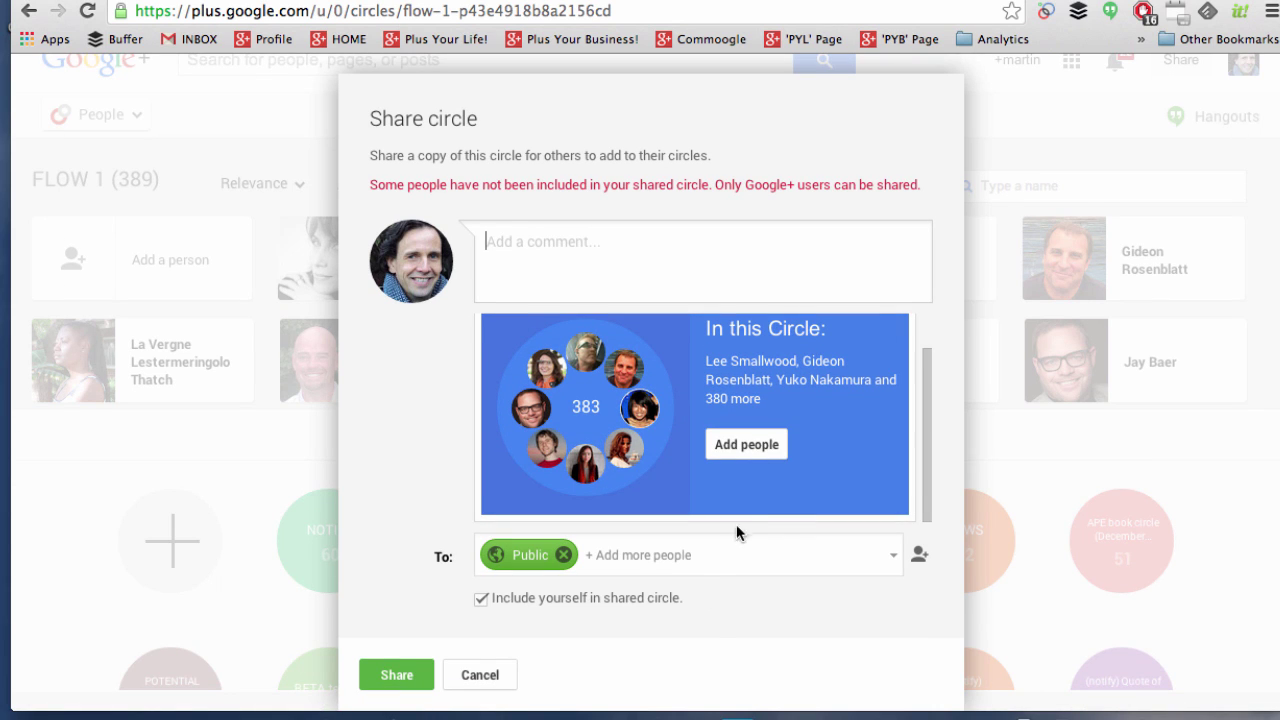
scroll(732, 515, up, 1)
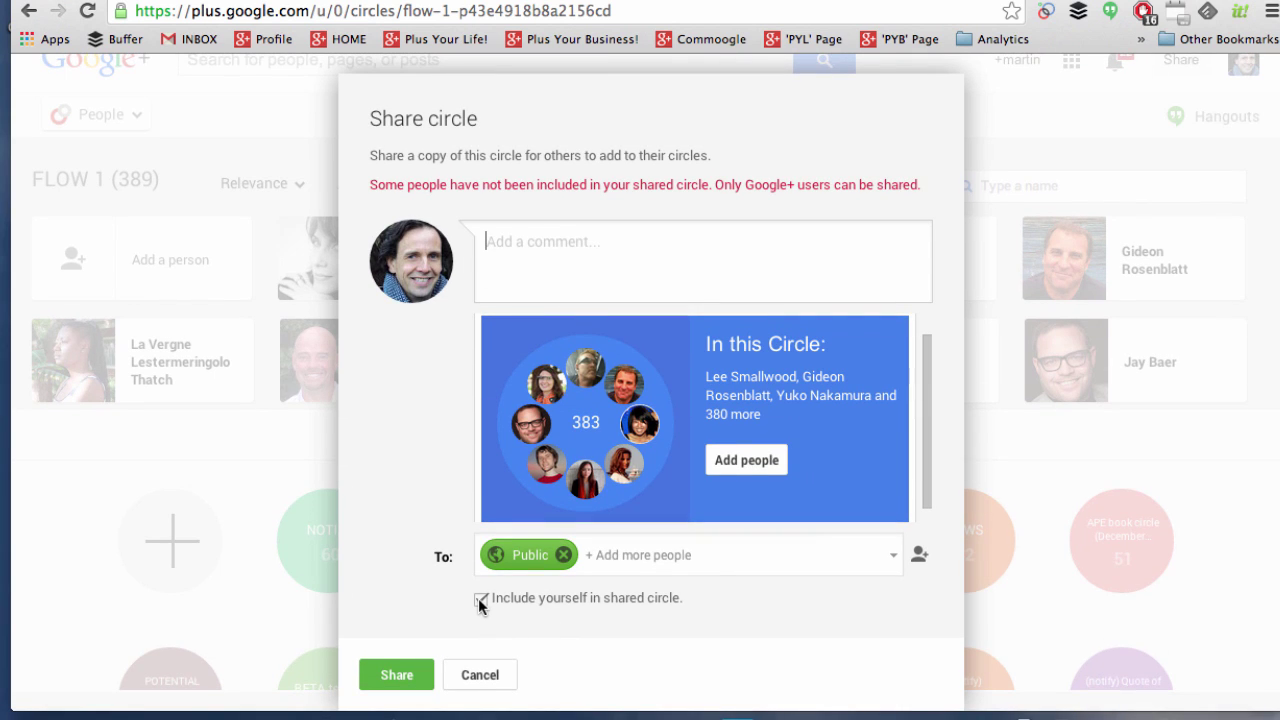
click(480, 599)
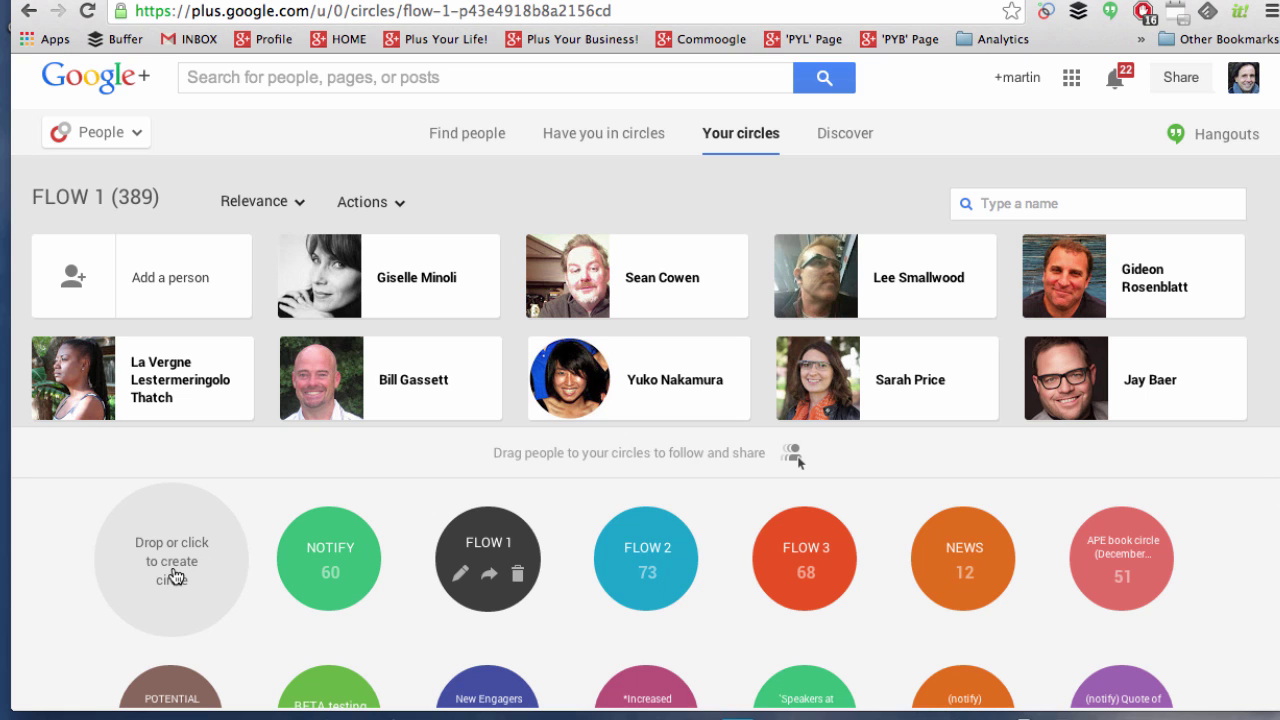
- Create the circle New circle 1 with two people found by name search
click(175, 577)
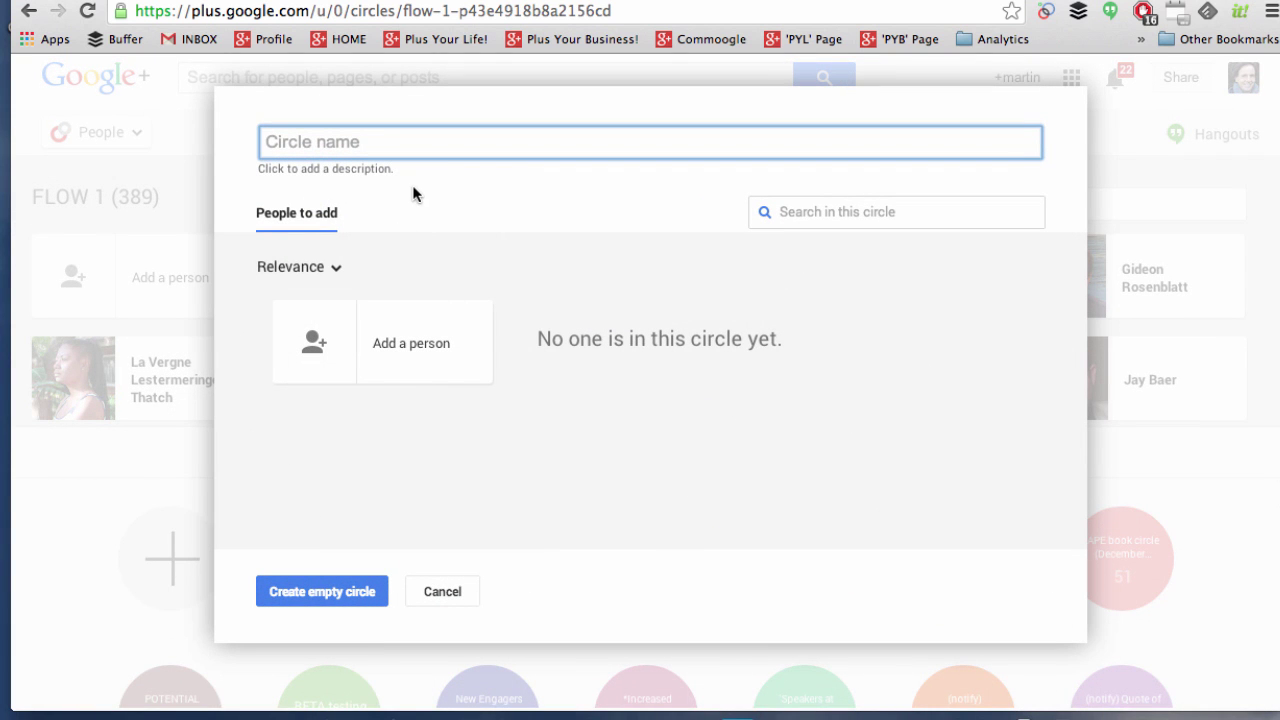
text(New circle 1)
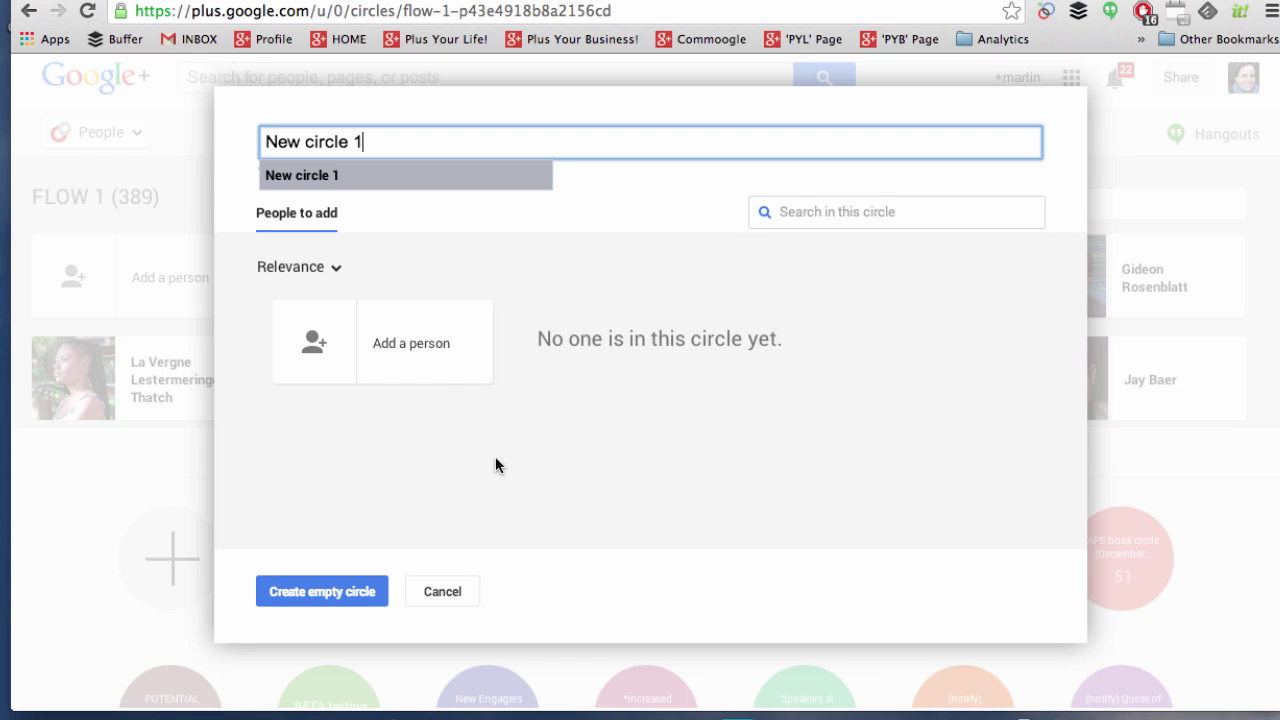
click(418, 352)
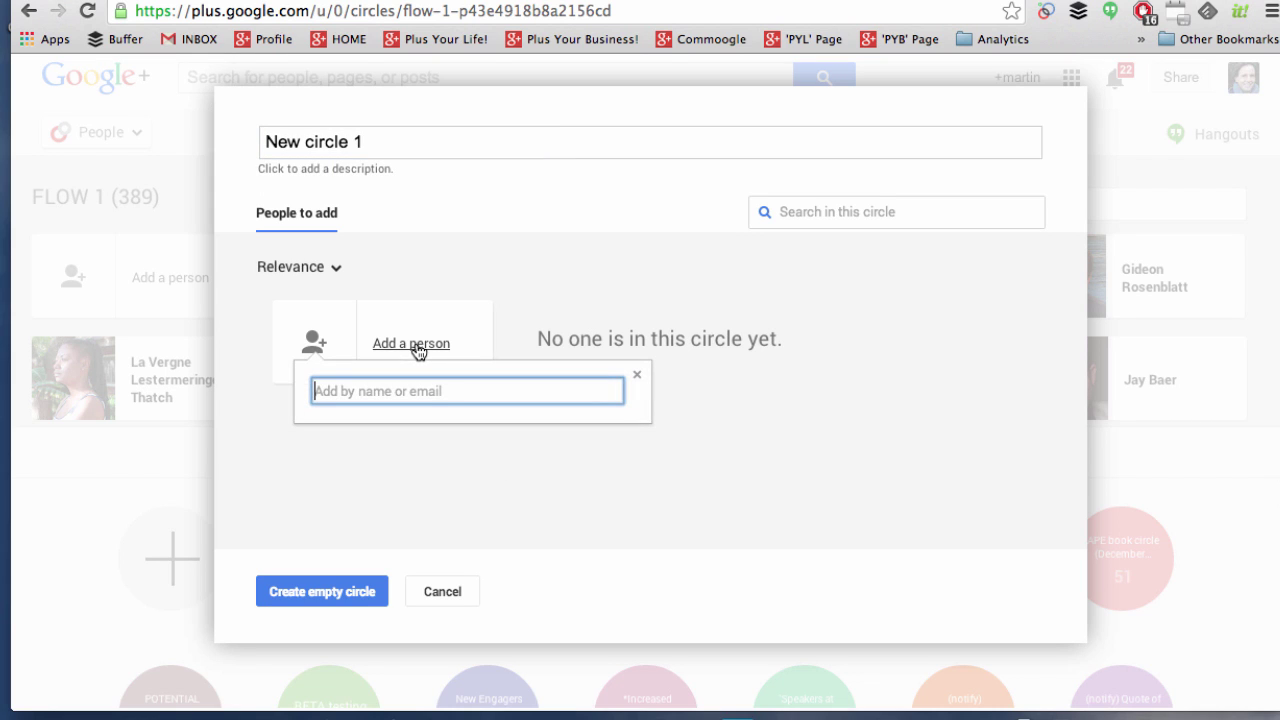
text(lind)
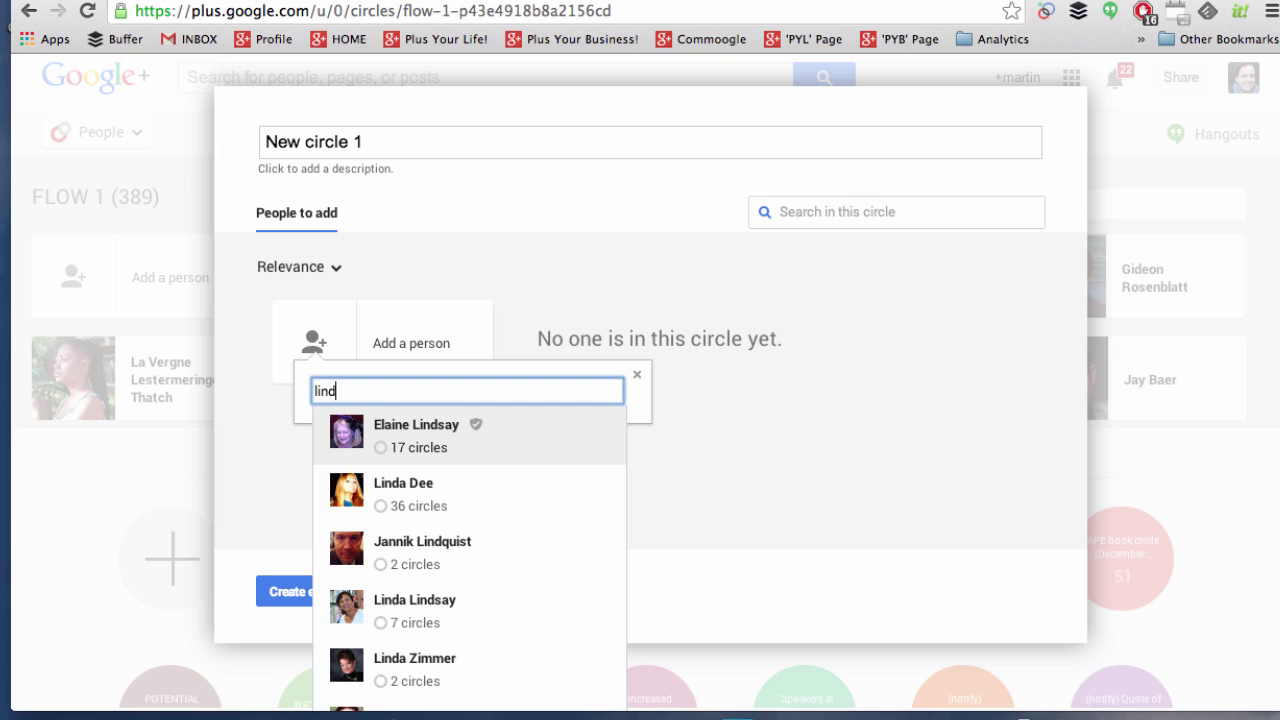
text(a dee)
click(468, 430)
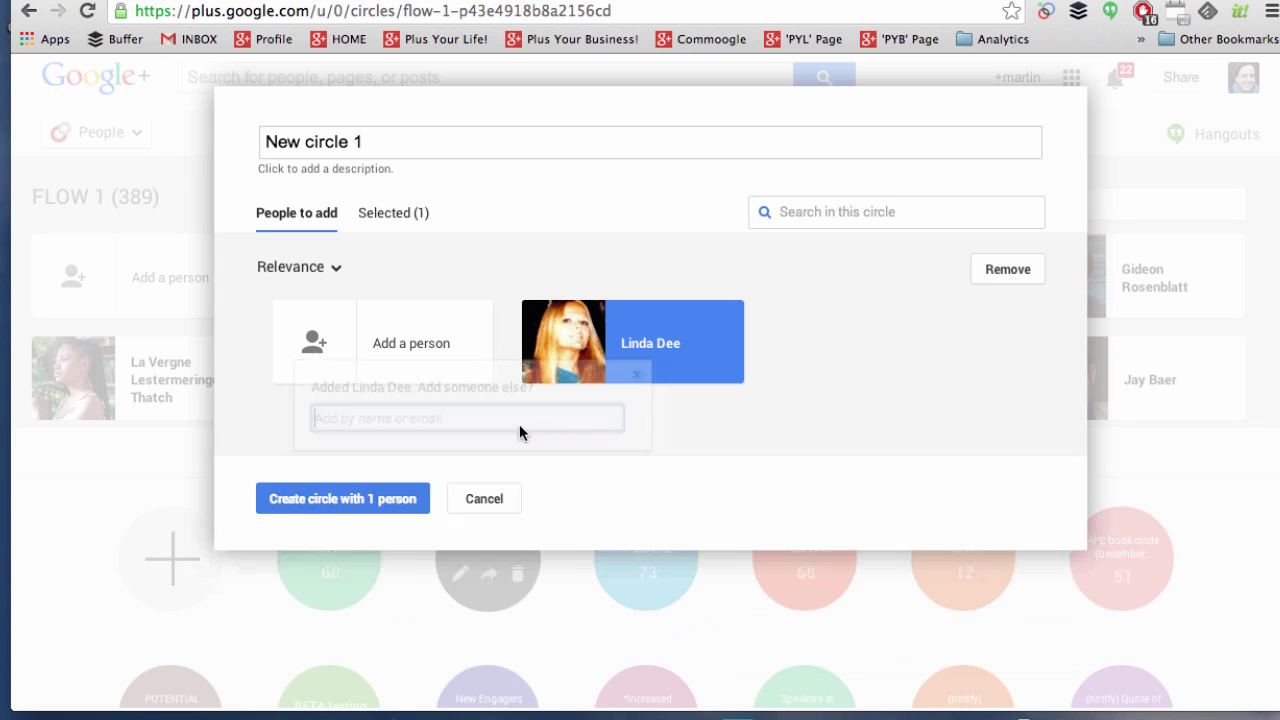
text(geor)
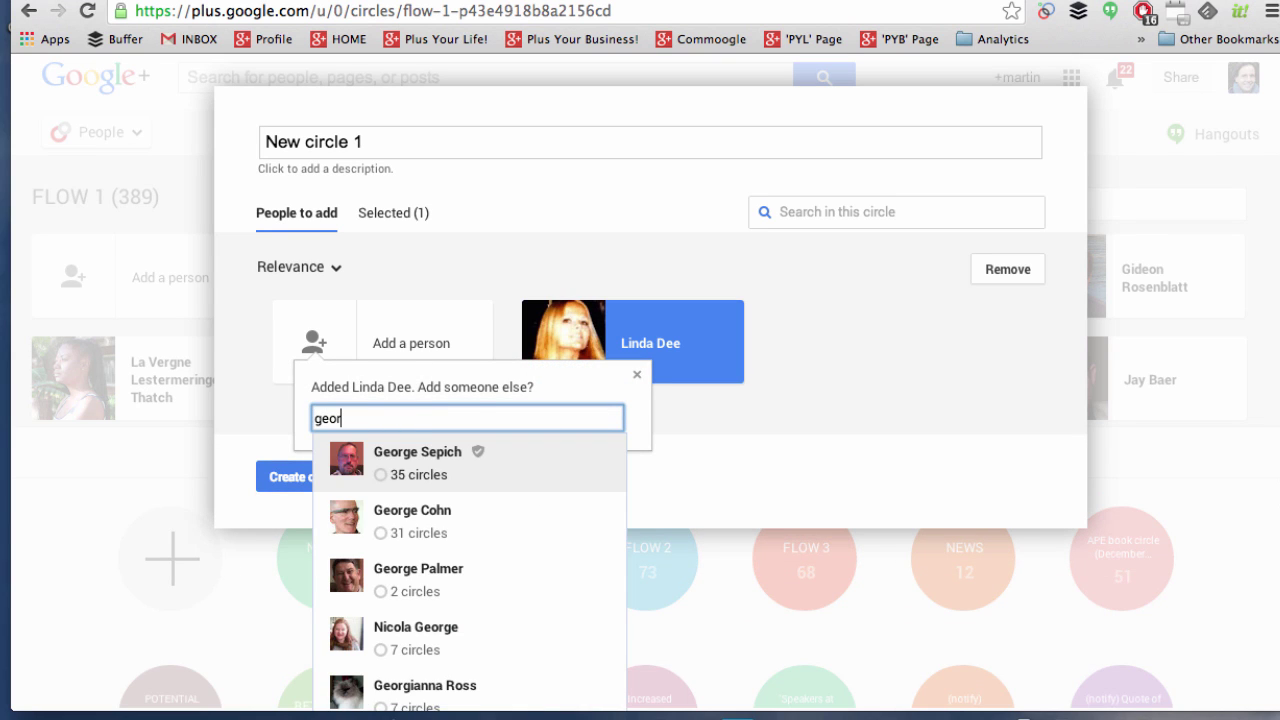
click(472, 466)
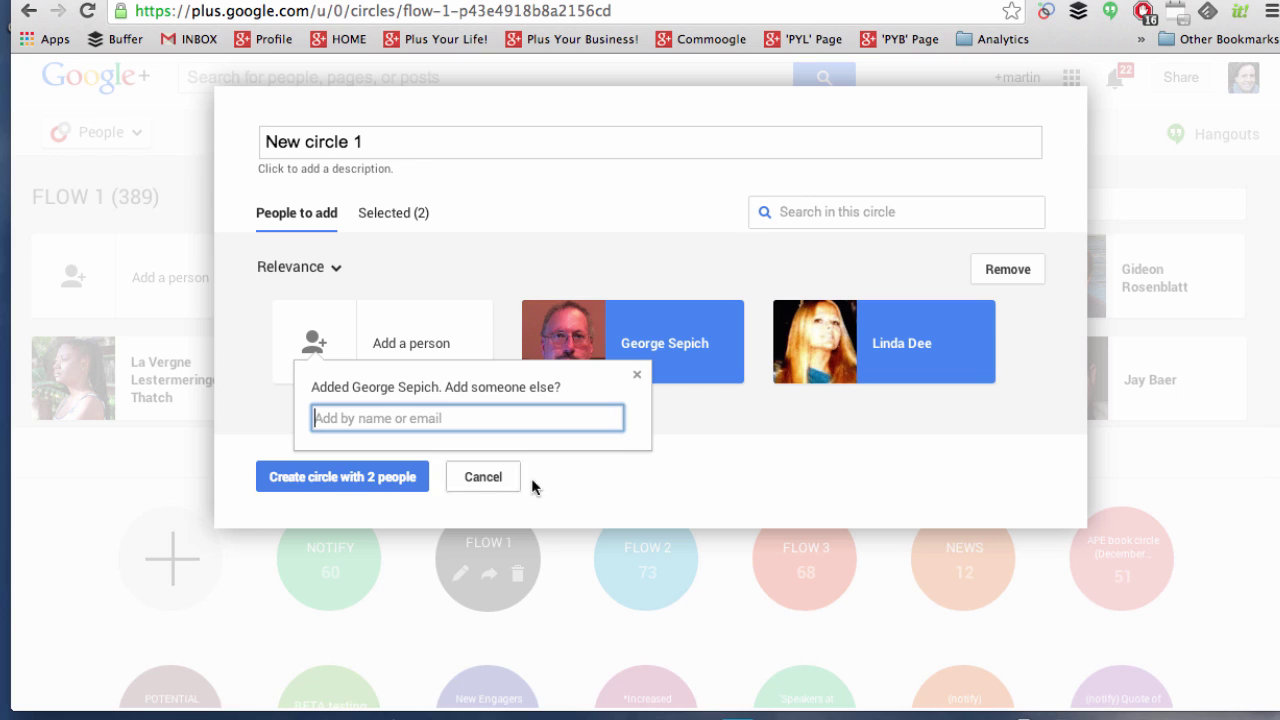
click(374, 480)
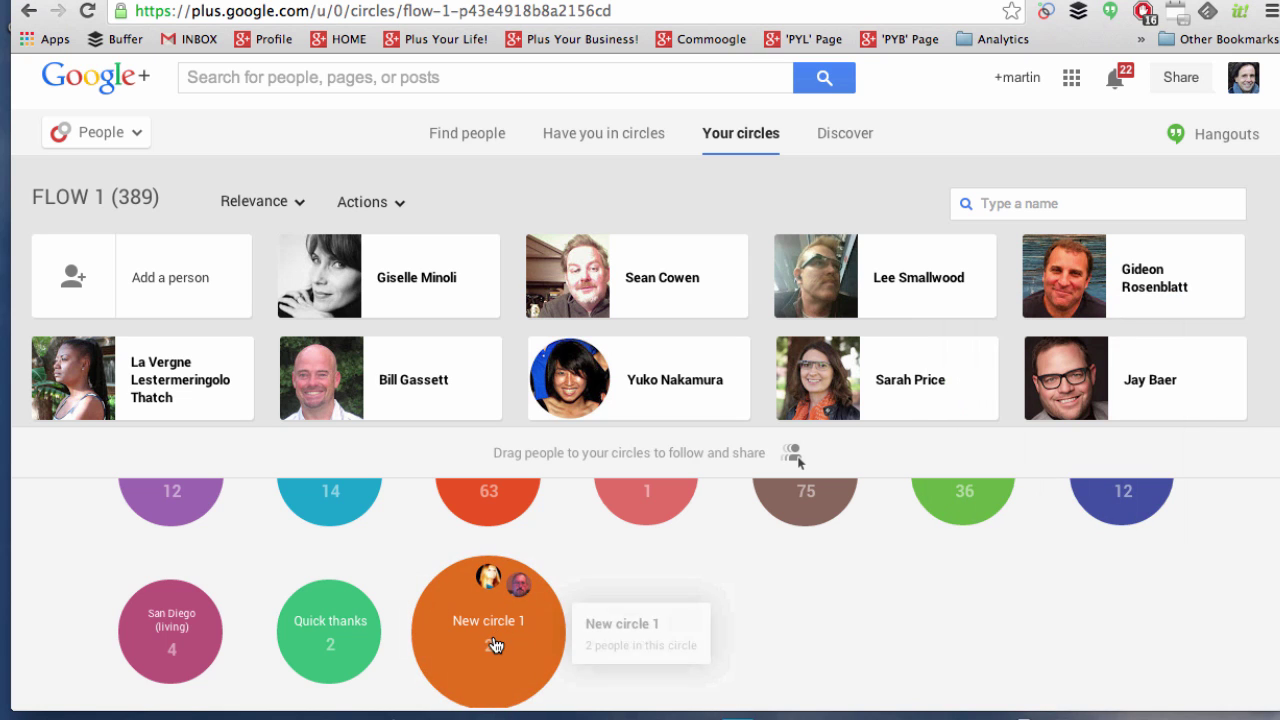
- Put New circle 1 beside NOTIFY and add nine FLOW 1 members, making 11 people
drag(494, 645, 432, 460)
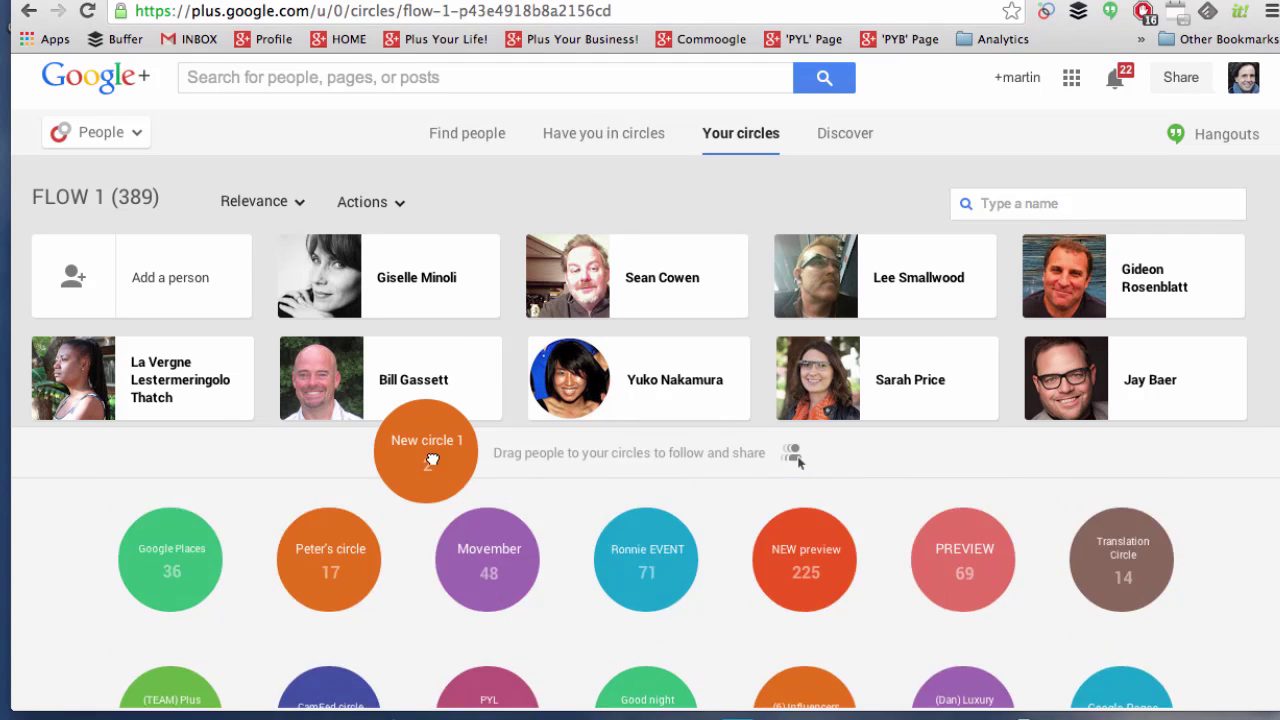
drag(432, 460, 427, 555)
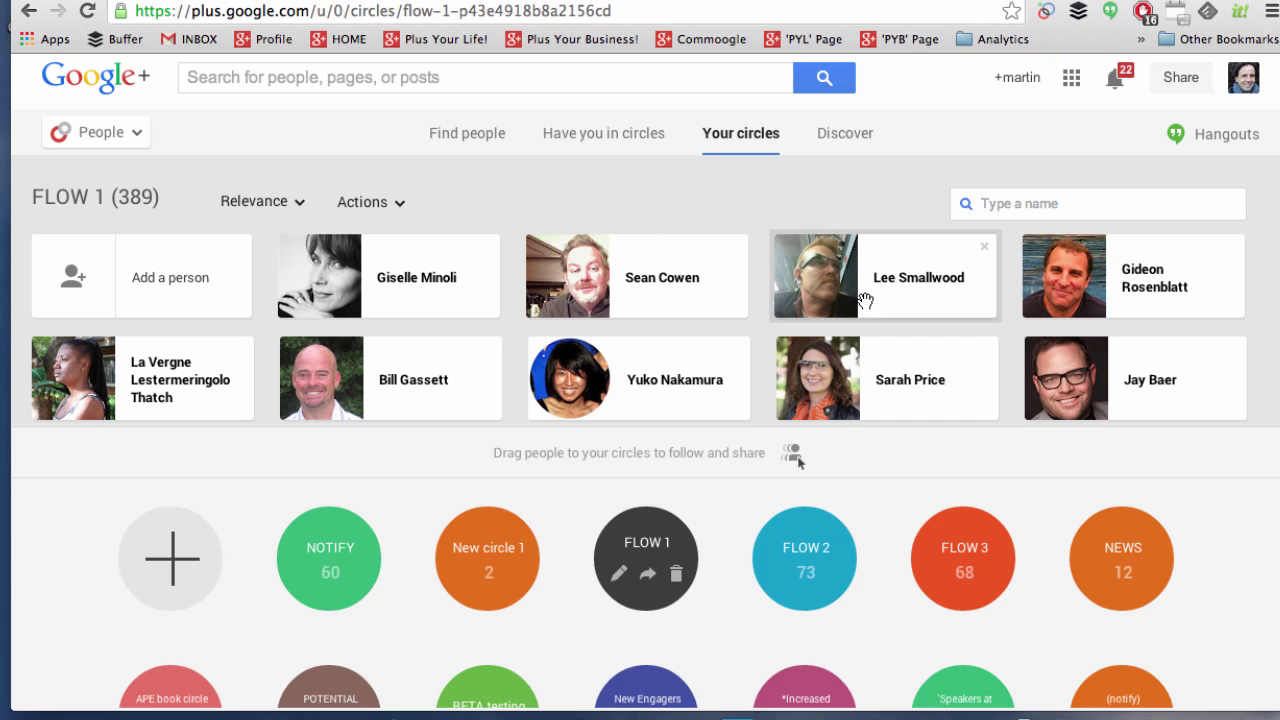
drag(1270, 394, 190, 298)
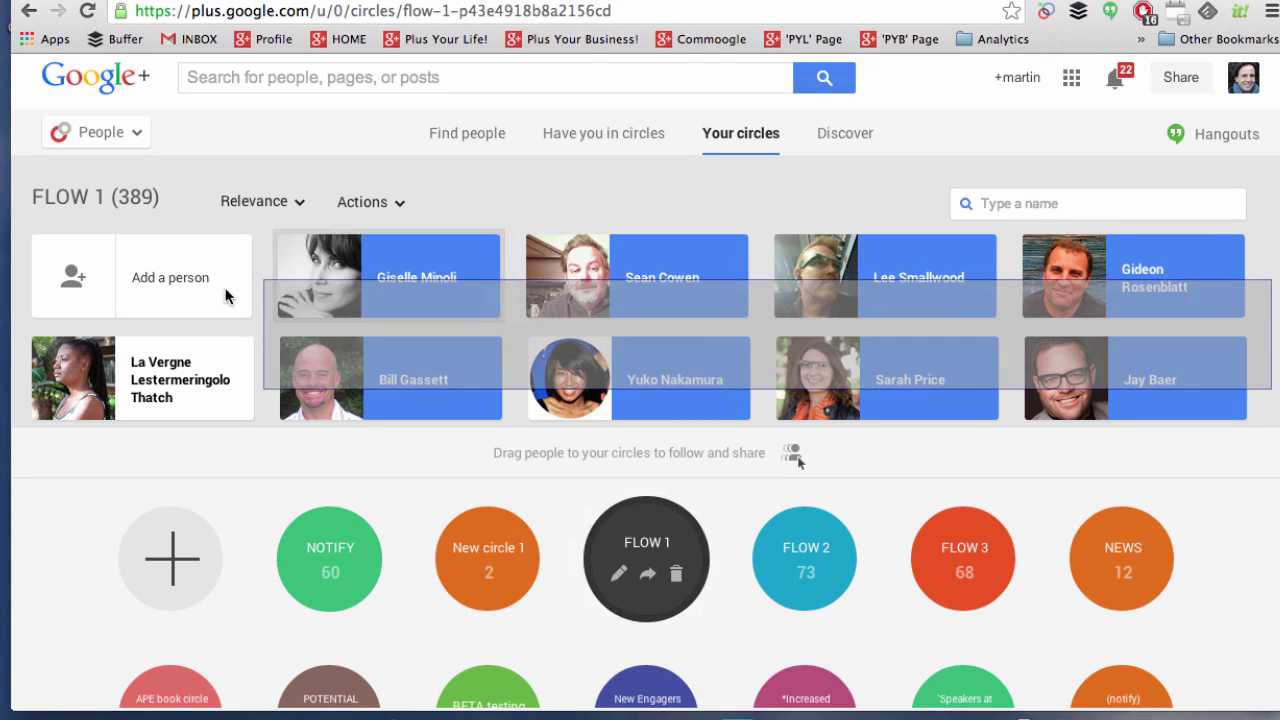
mouse_move(437, 274)
mouse_down()
mouse_move(691, 450)
mouse_move(542, 567)
mouse_up()
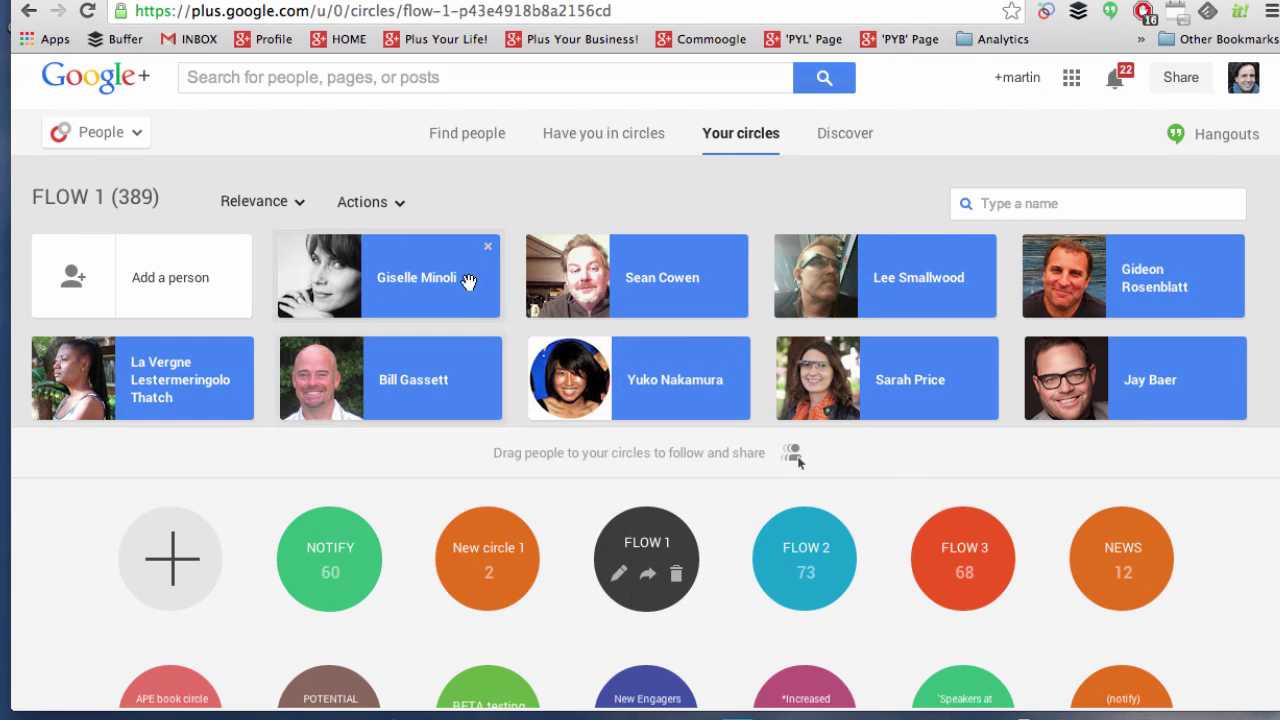
drag(460, 275, 488, 565)
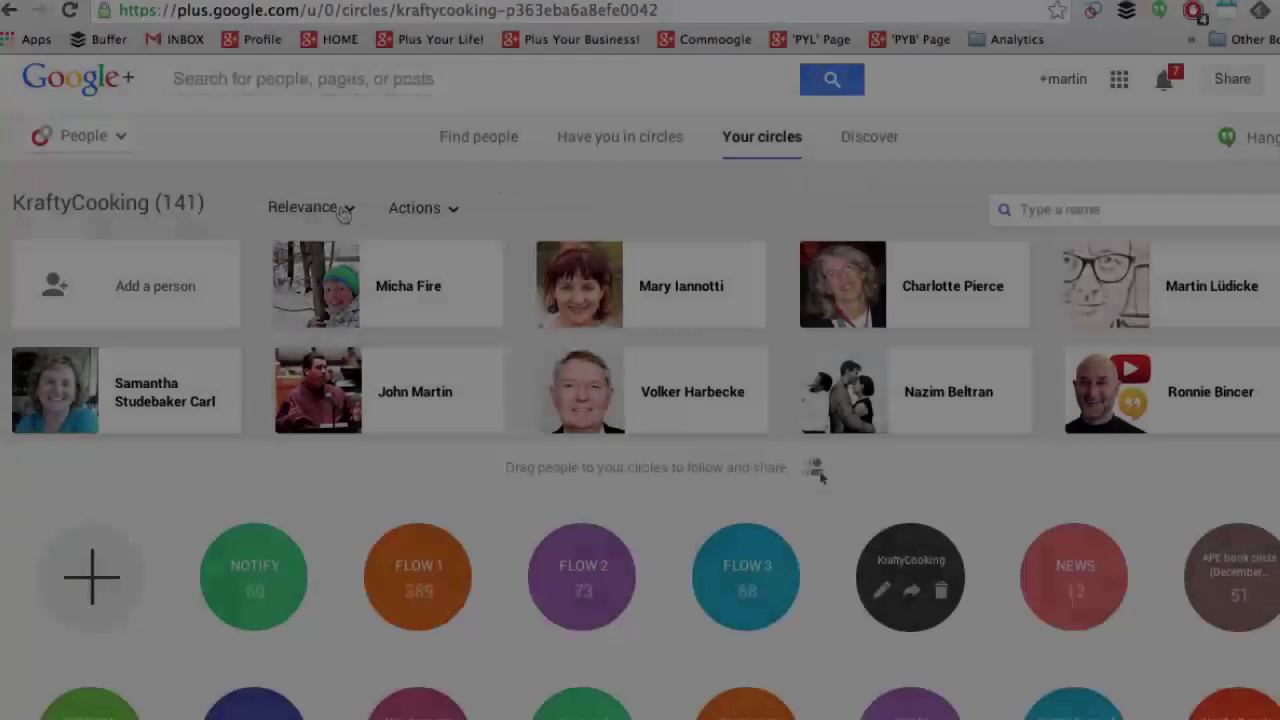
- Select all members of the KraftyCooking circle via the Actions menu
click(343, 210)
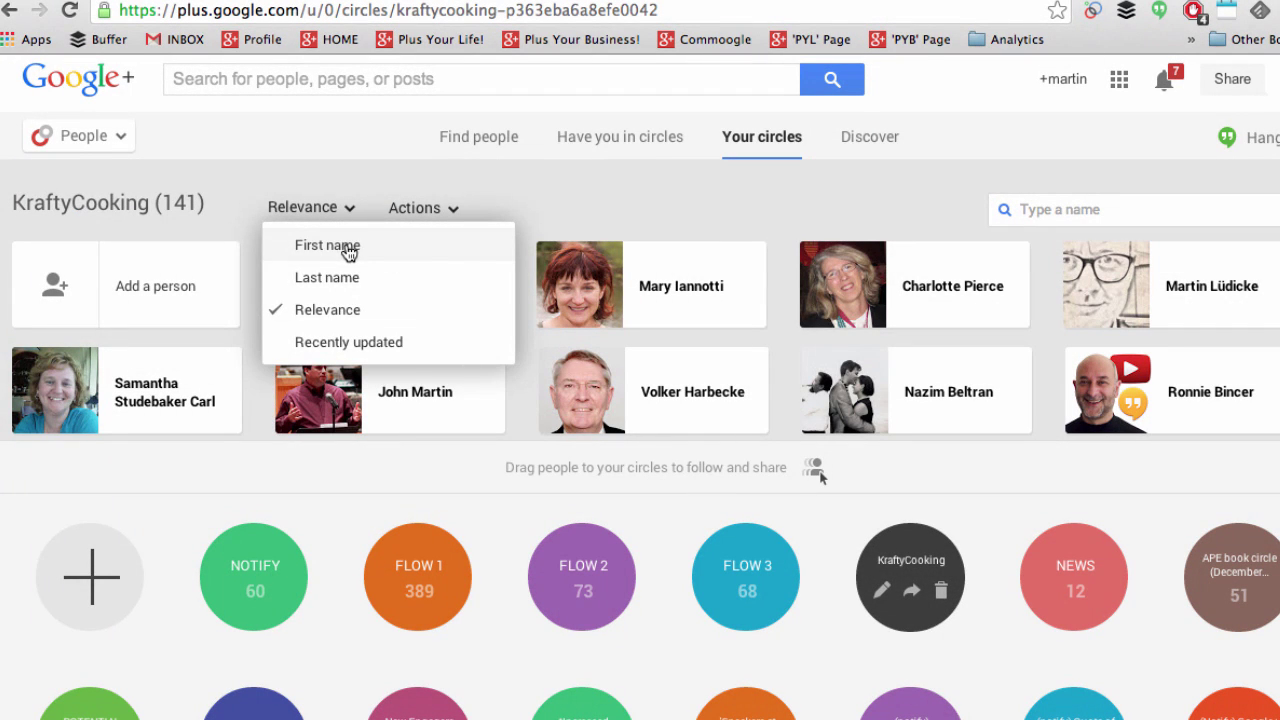
click(453, 209)
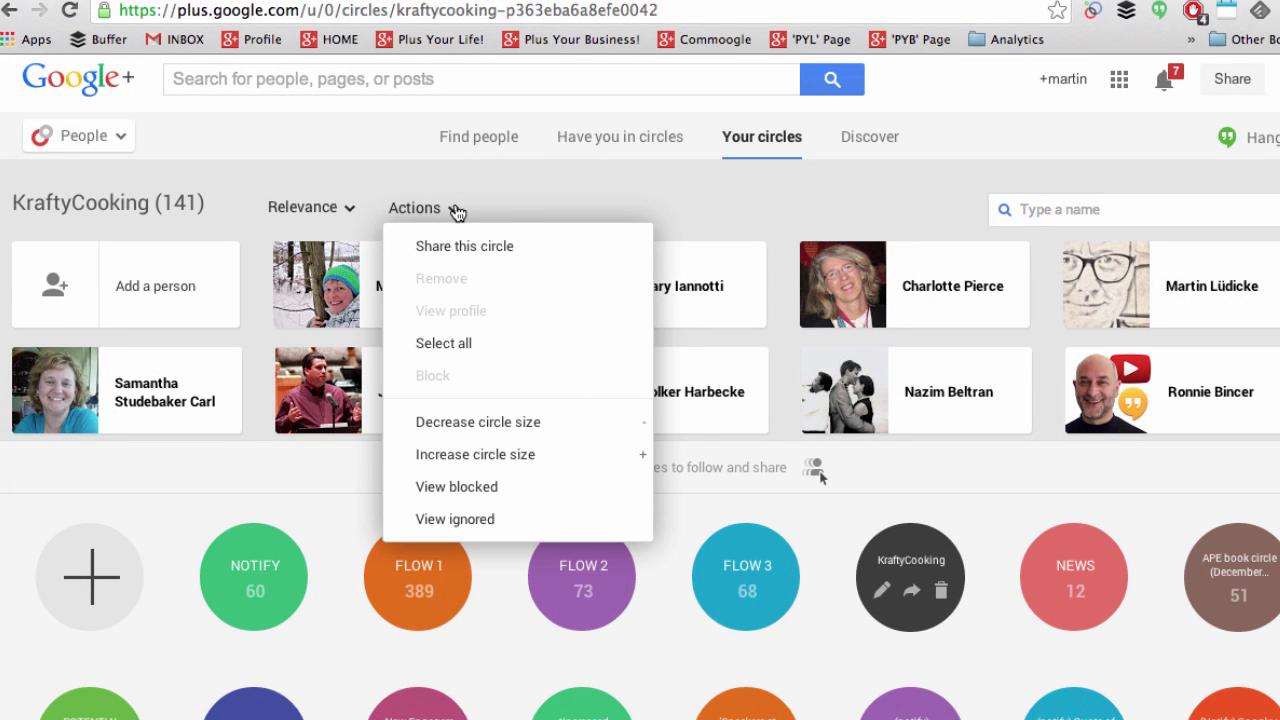
click(503, 344)
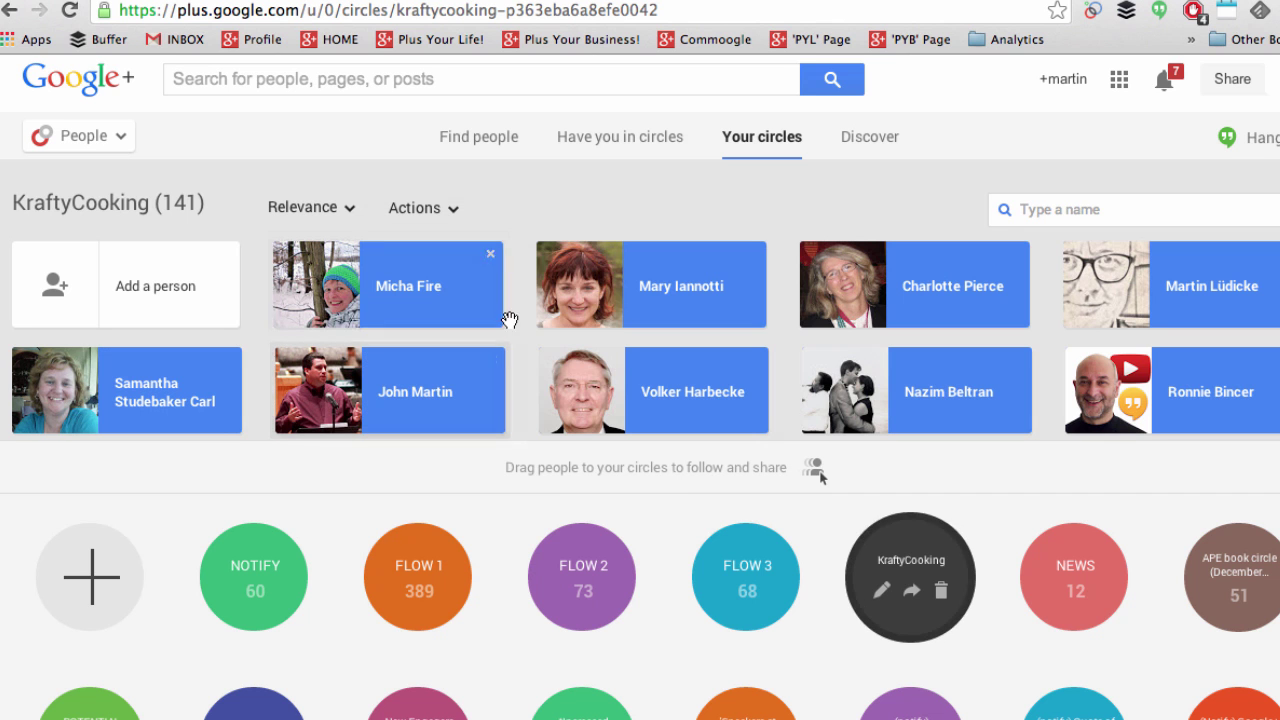
mouse_move(600, 266)
mouse_down()
mouse_move(651, 335)
mouse_move(668, 333)
mouse_up()
- Decrease the circle bubble size, then increase it back
click(448, 210)
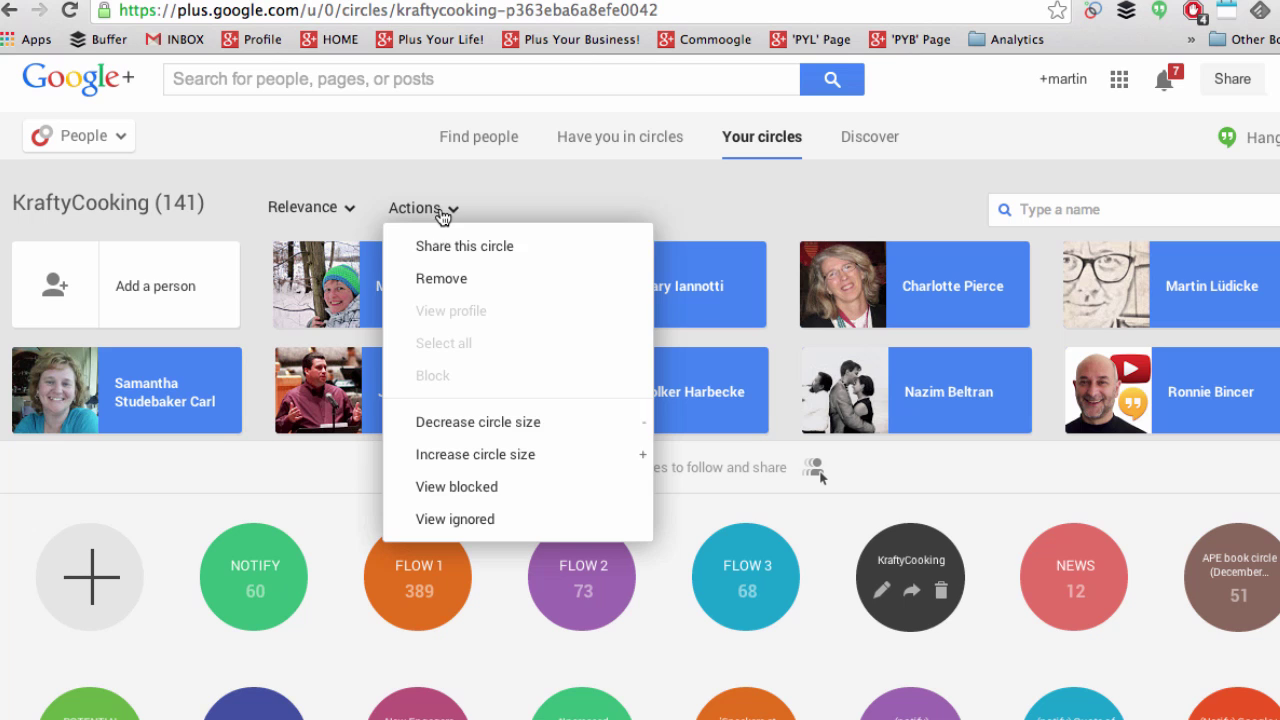
click(527, 422)
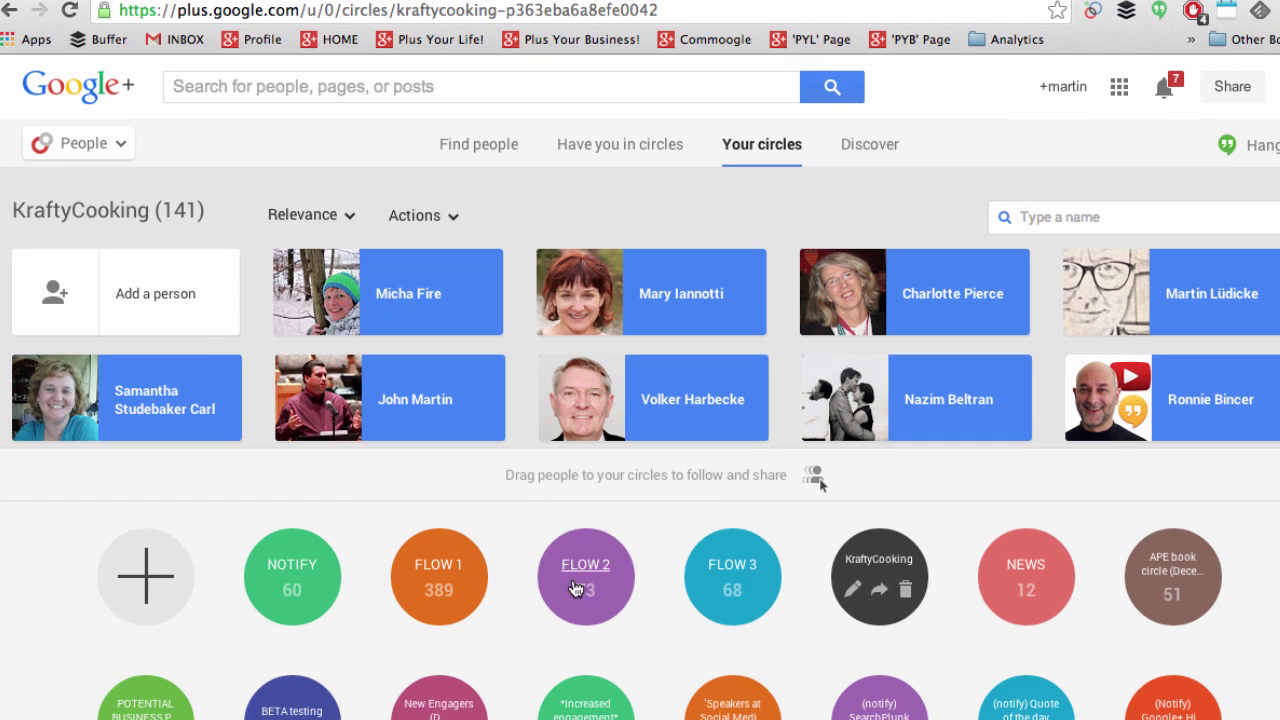
click(450, 230)
click(490, 460)
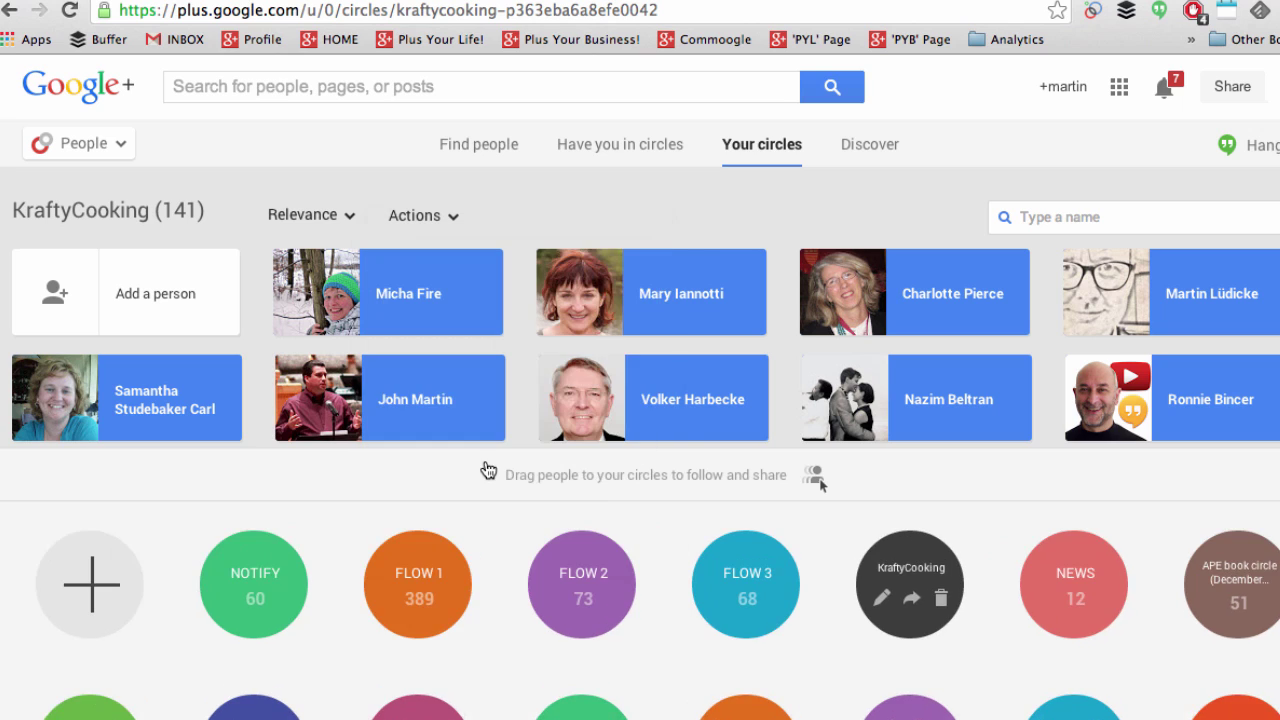
click(442, 226)
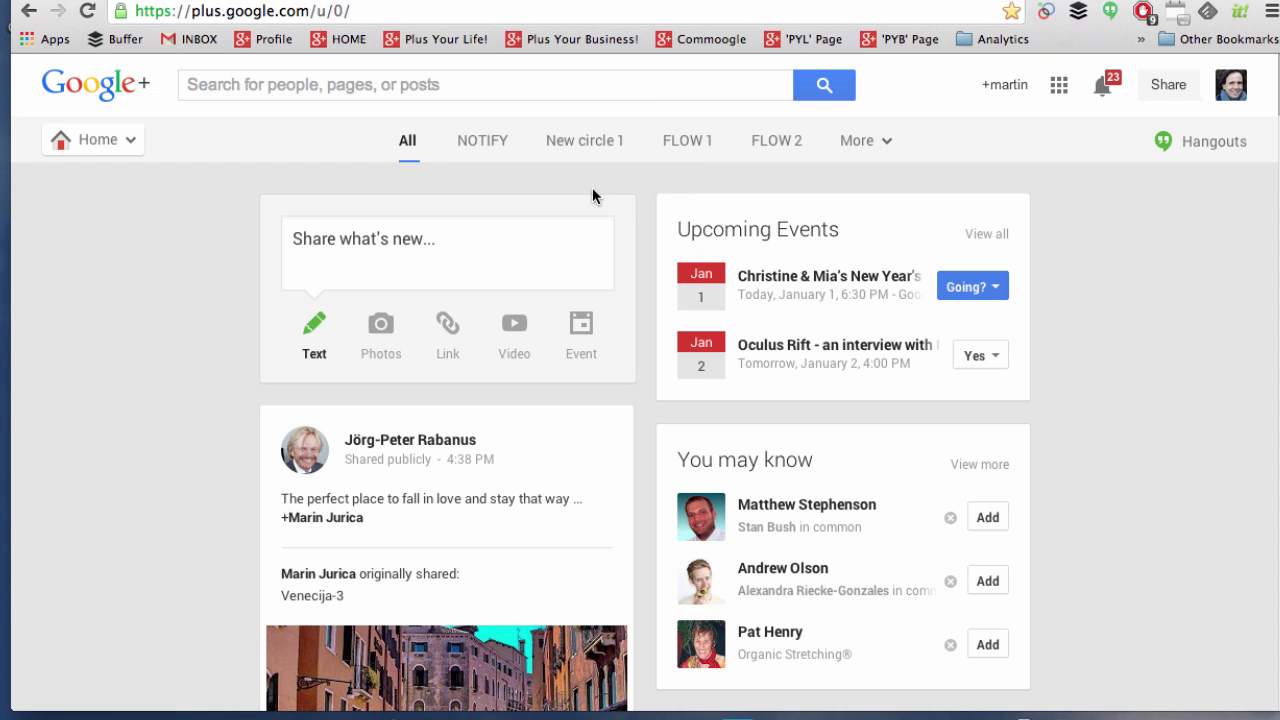
- Set the NOTIFY stream's Home amount to More, keeping 'Show posts in Home stream' checked
click(483, 148)
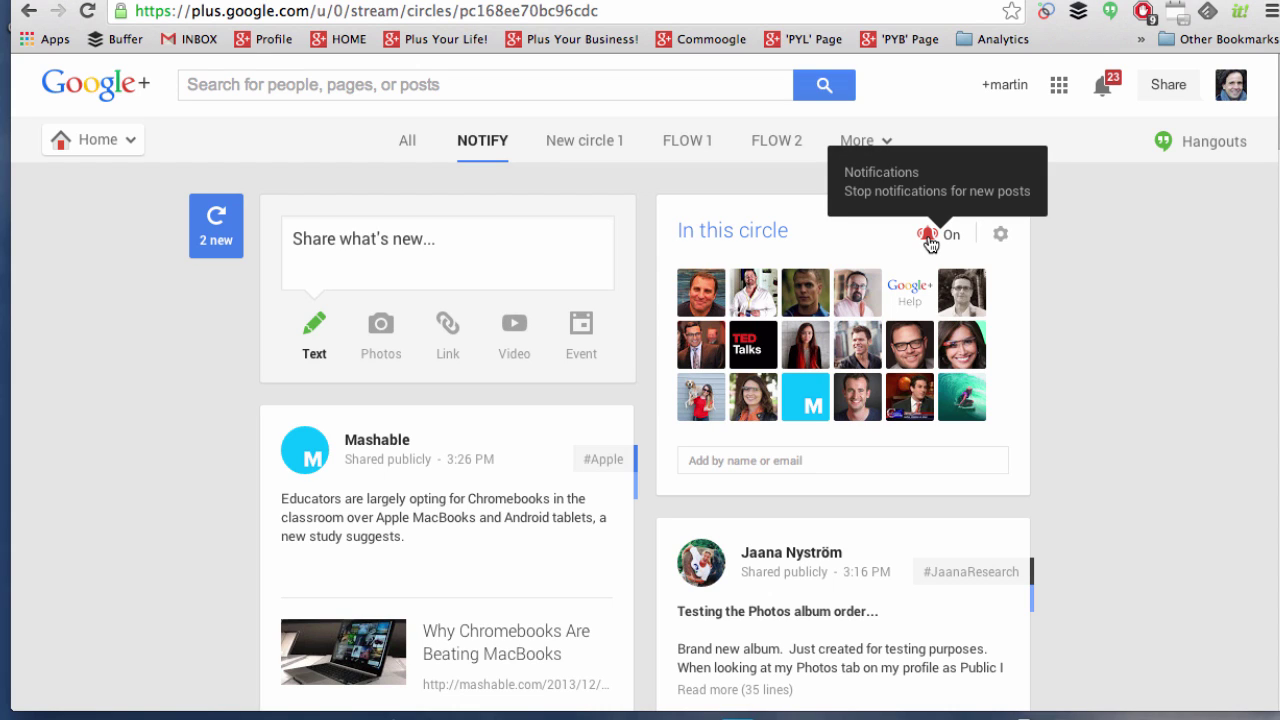
click(1001, 237)
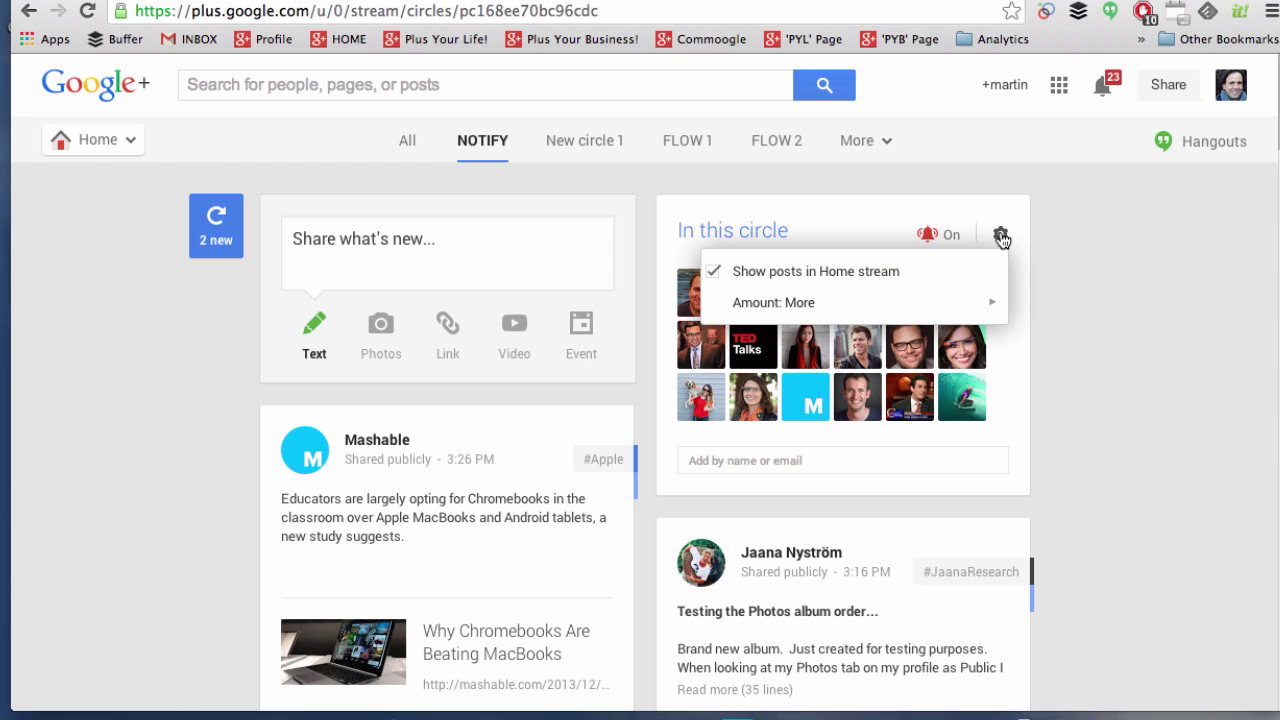
click(715, 275)
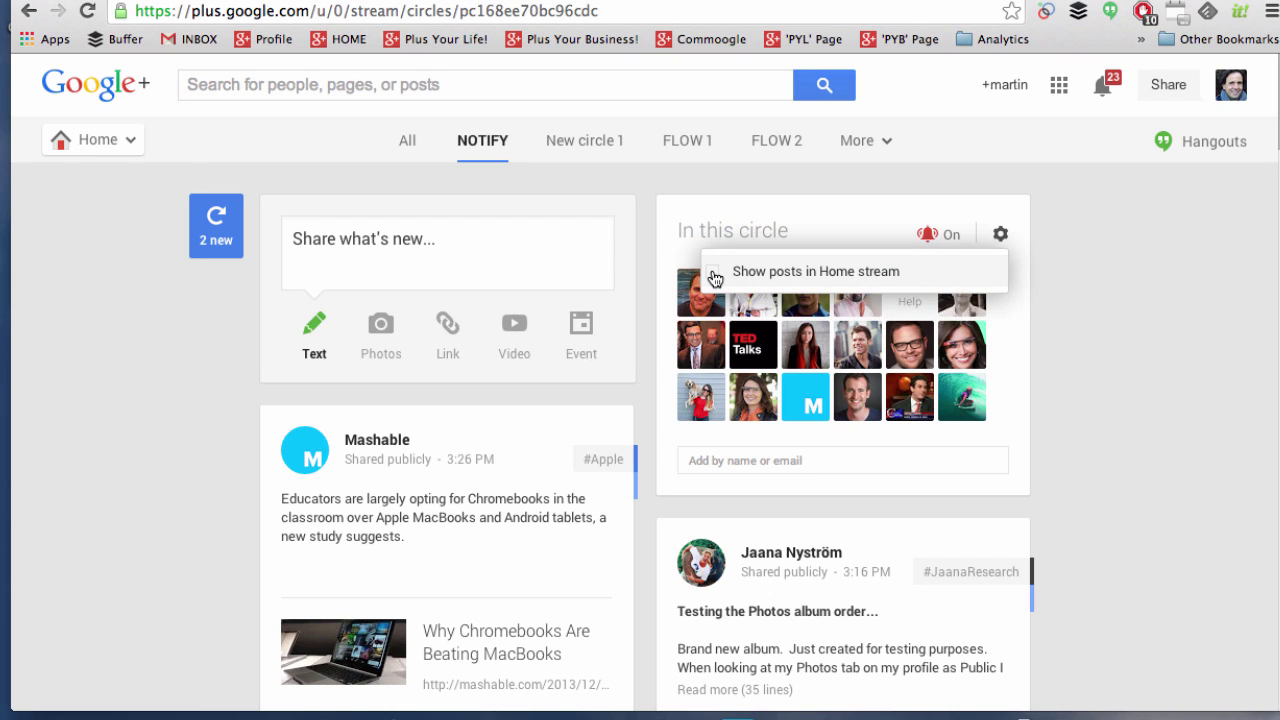
click(715, 275)
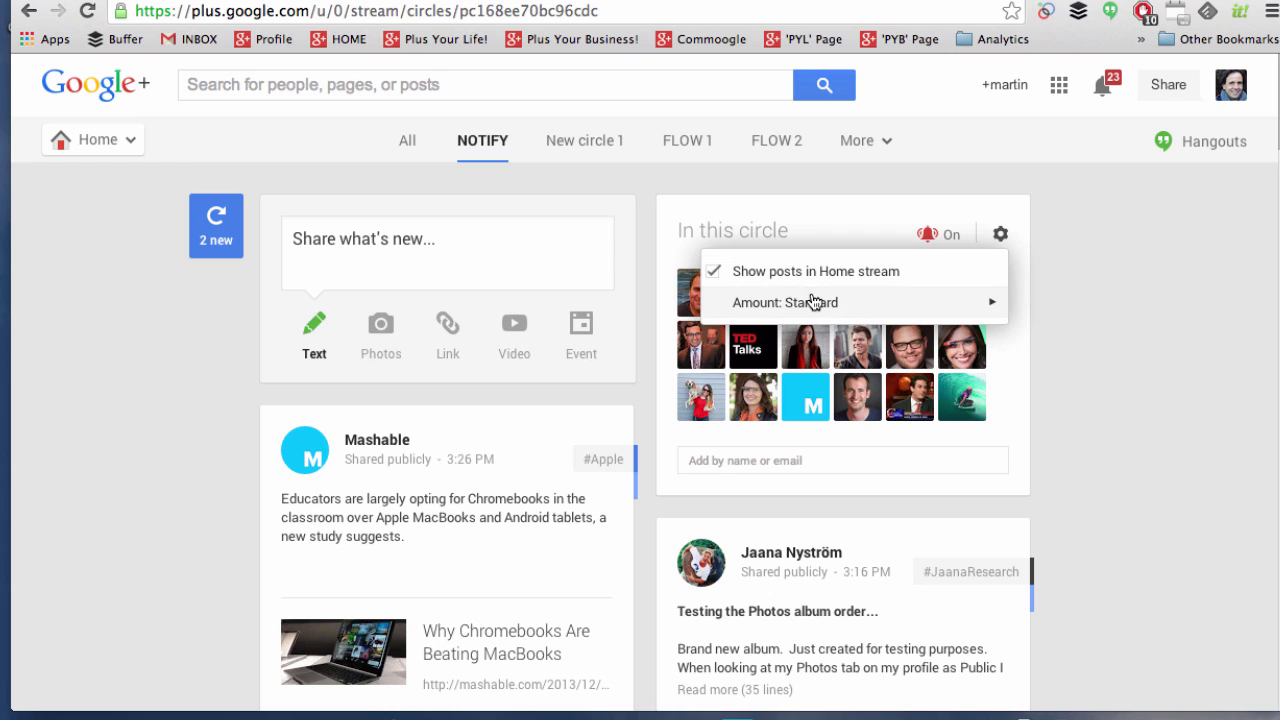
mouse_move(785, 302)
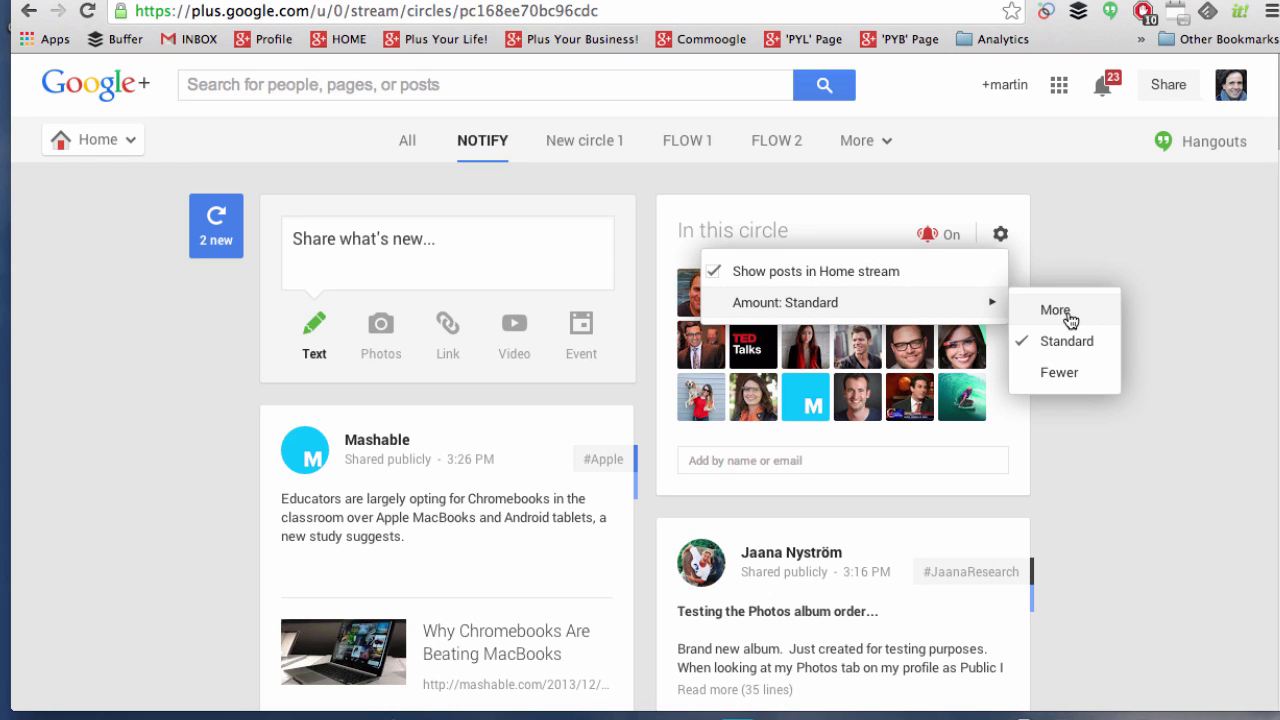
click(1041, 320)
click(1086, 237)
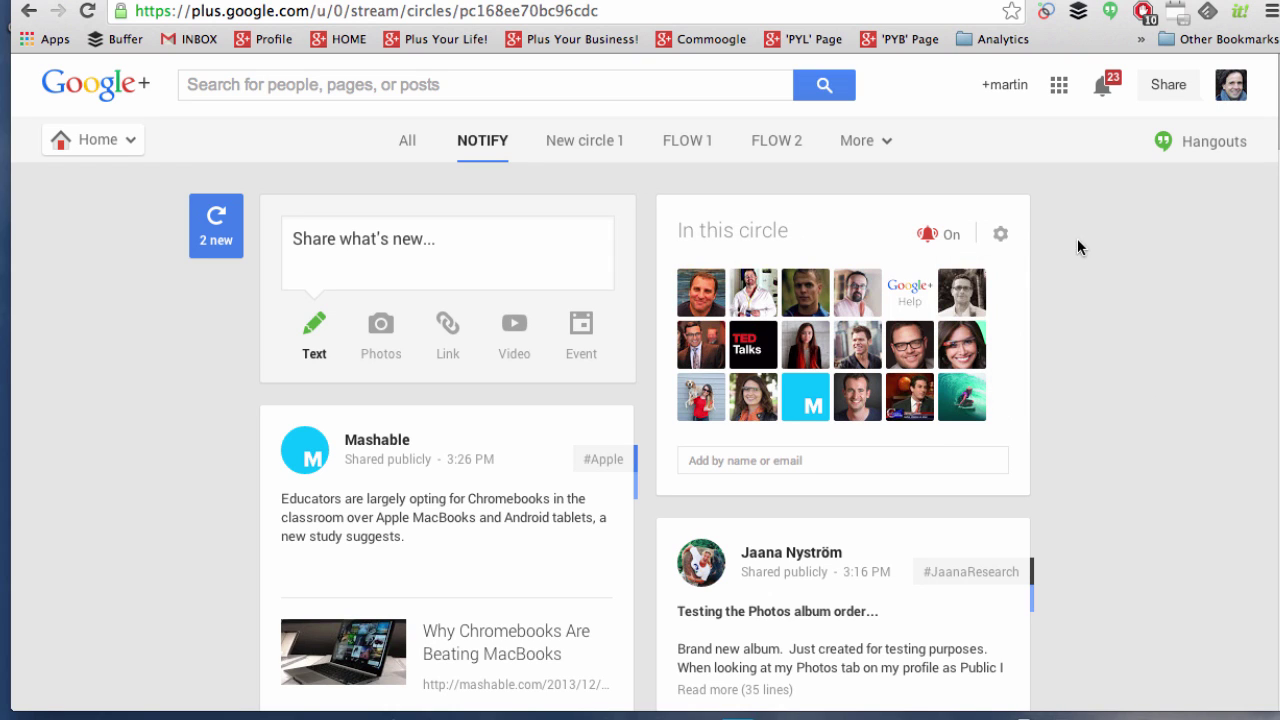
- Keep New circle 1's post amount at Standard and add a person by name search
click(590, 148)
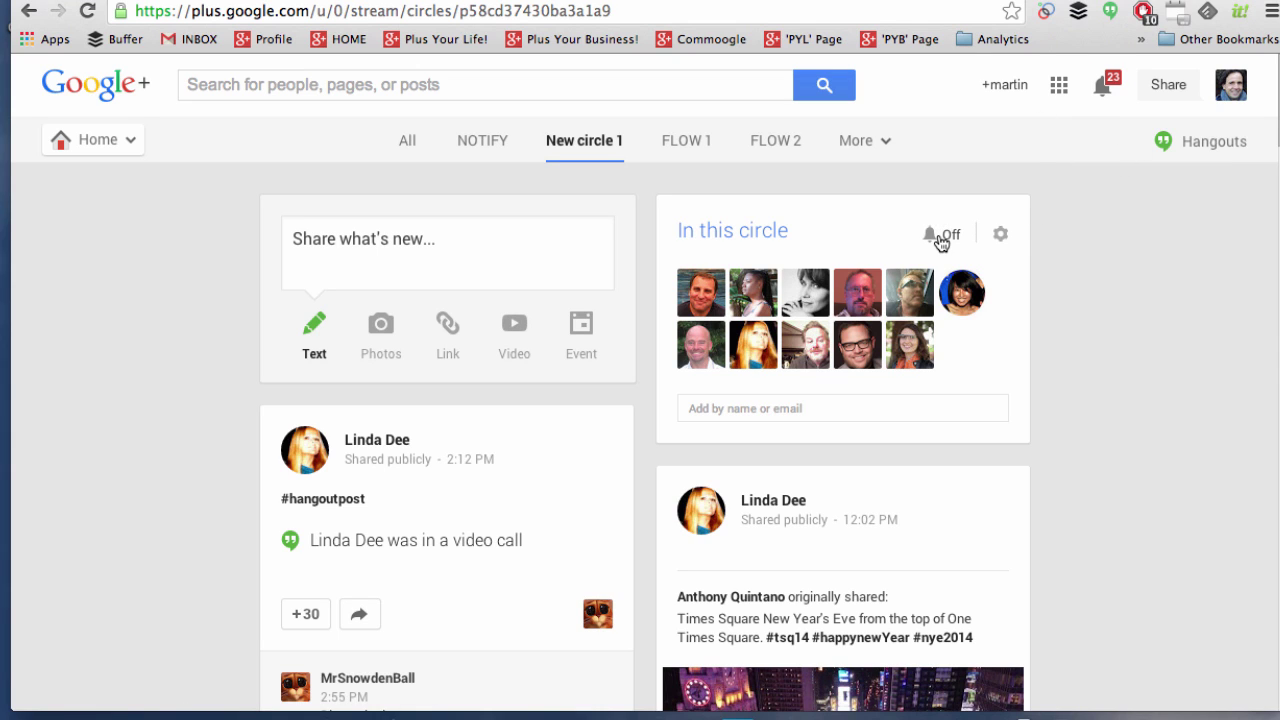
click(1001, 238)
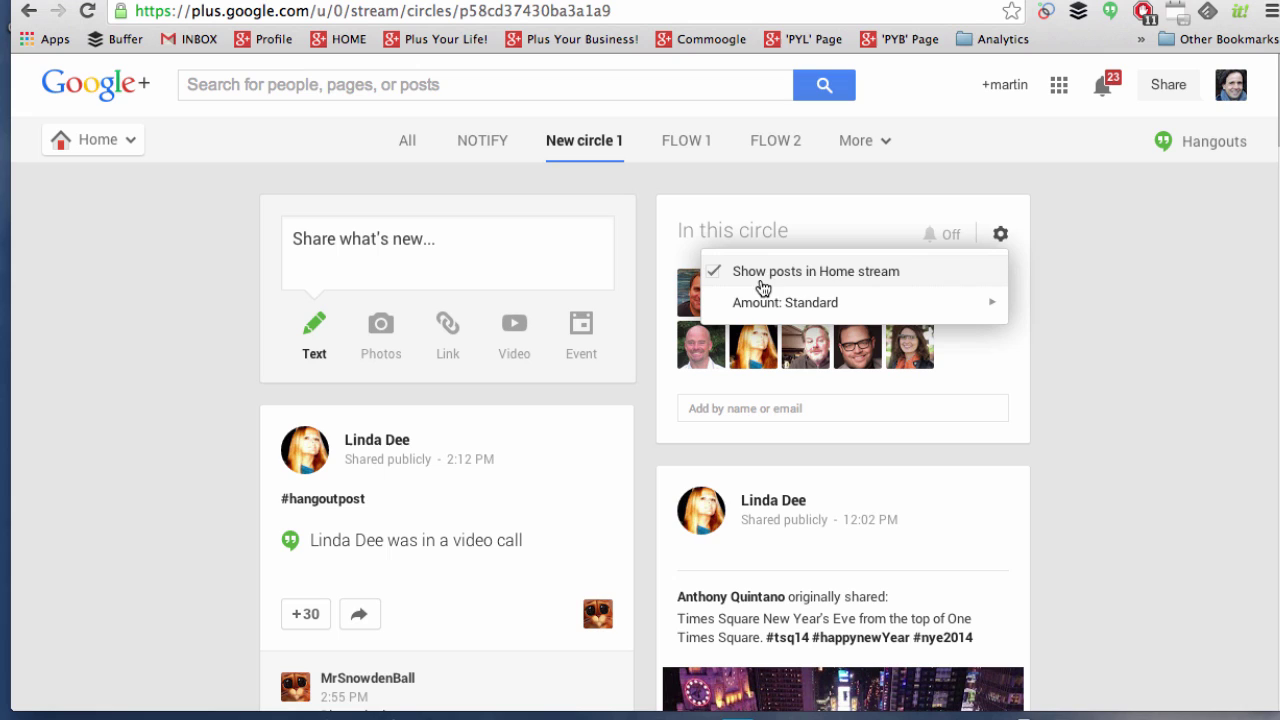
mouse_move(785, 302)
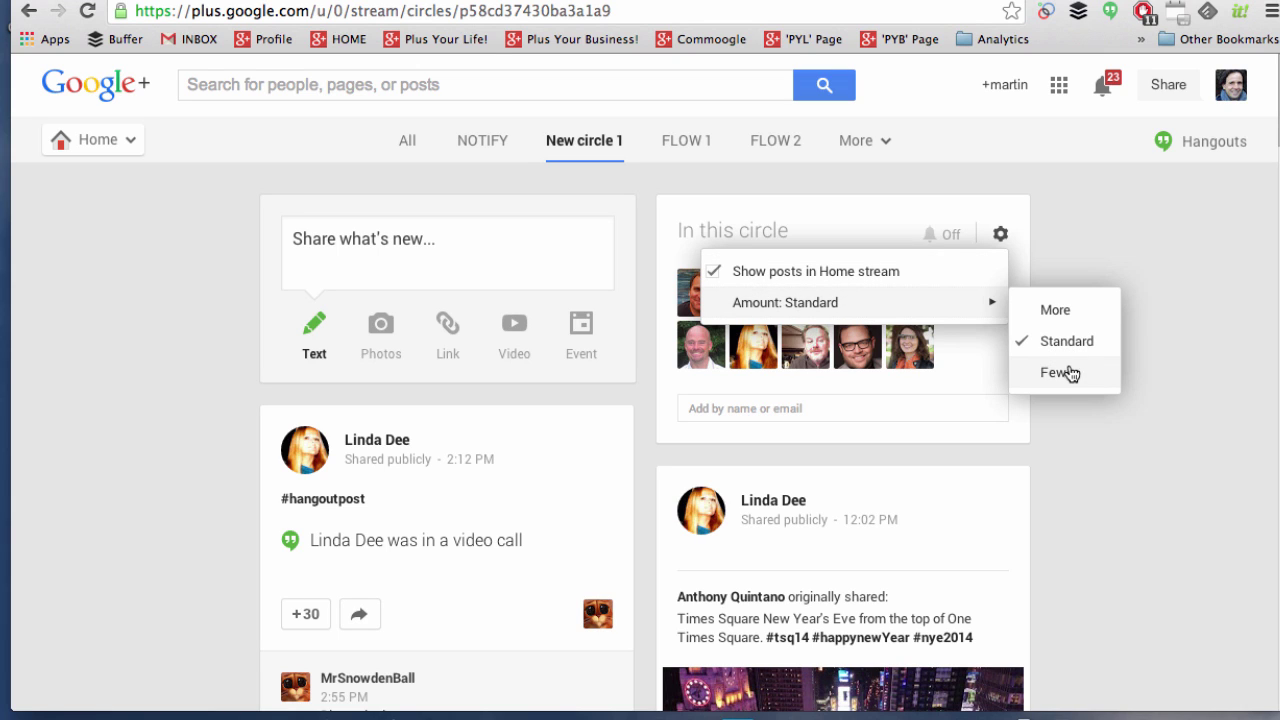
click(1098, 219)
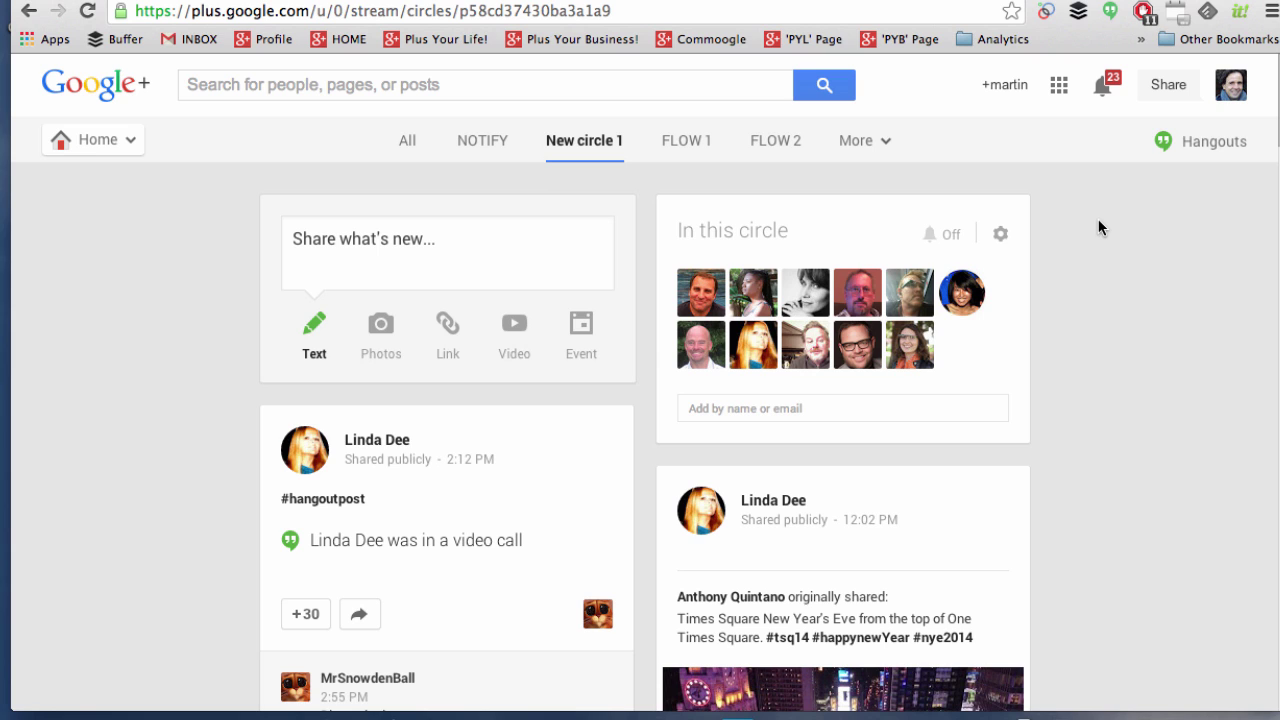
click(788, 400)
text(maril)
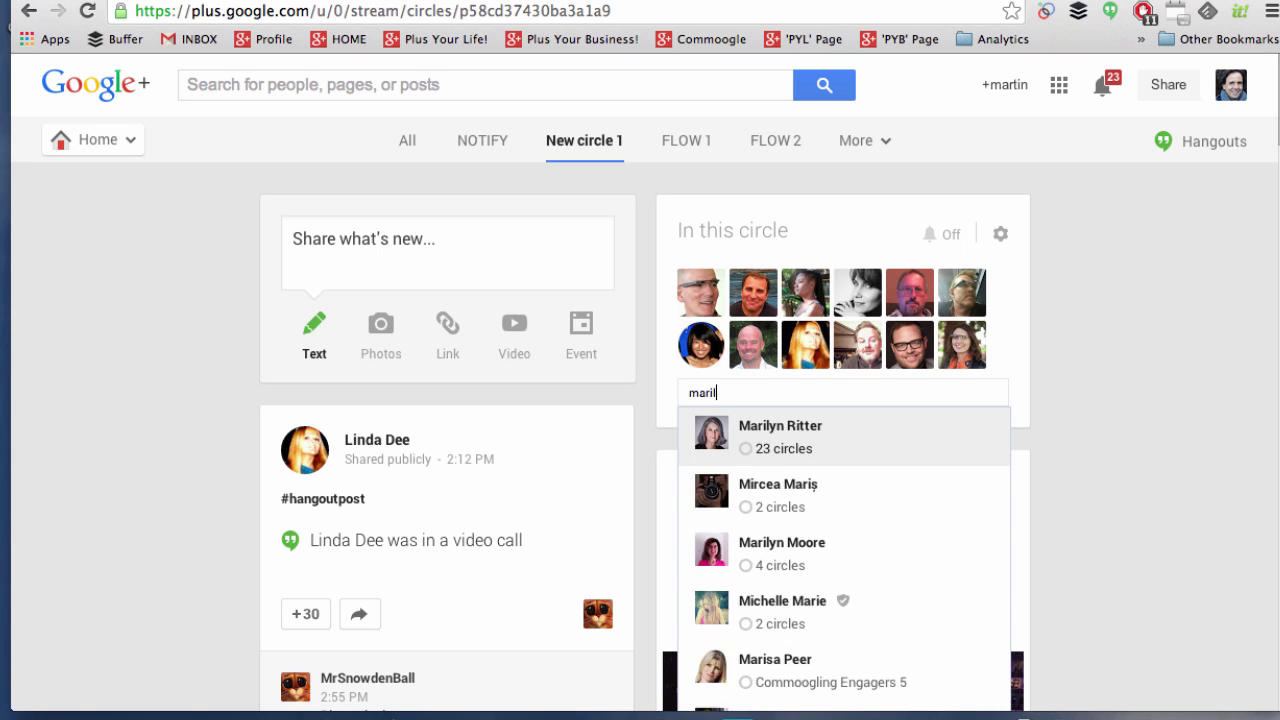
click(803, 450)
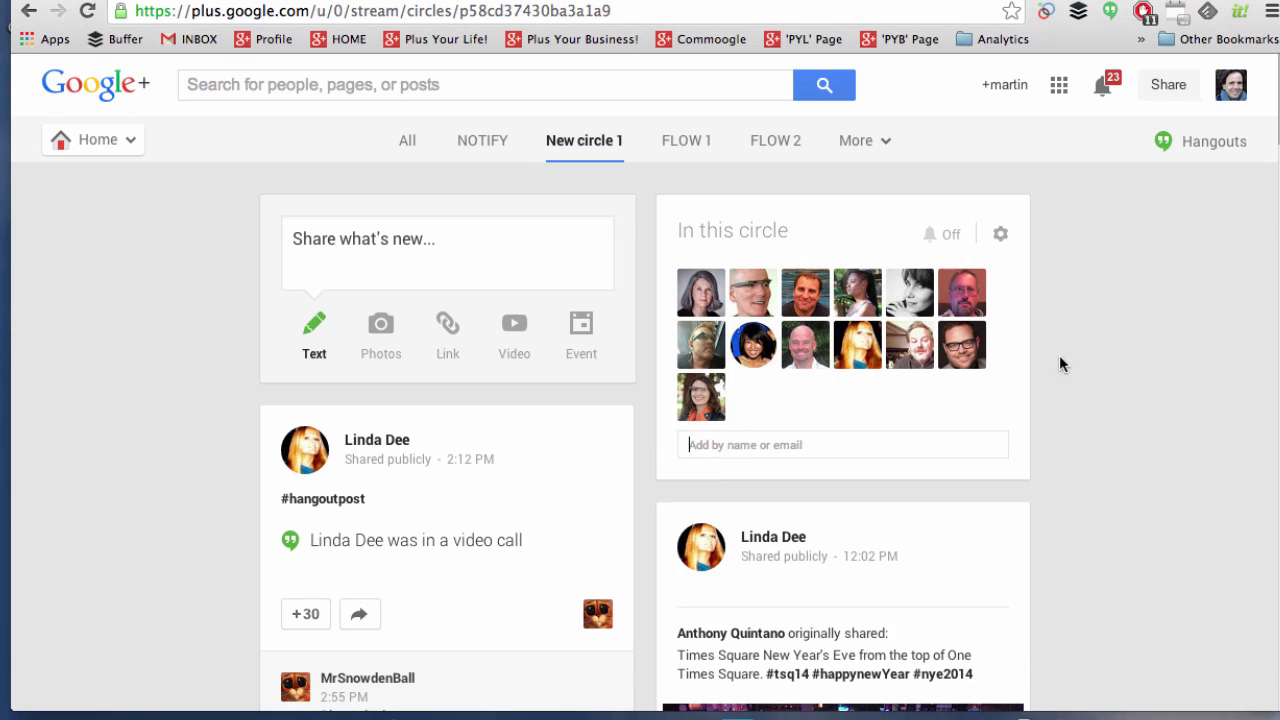
scroll(1051, 371, down, 1)
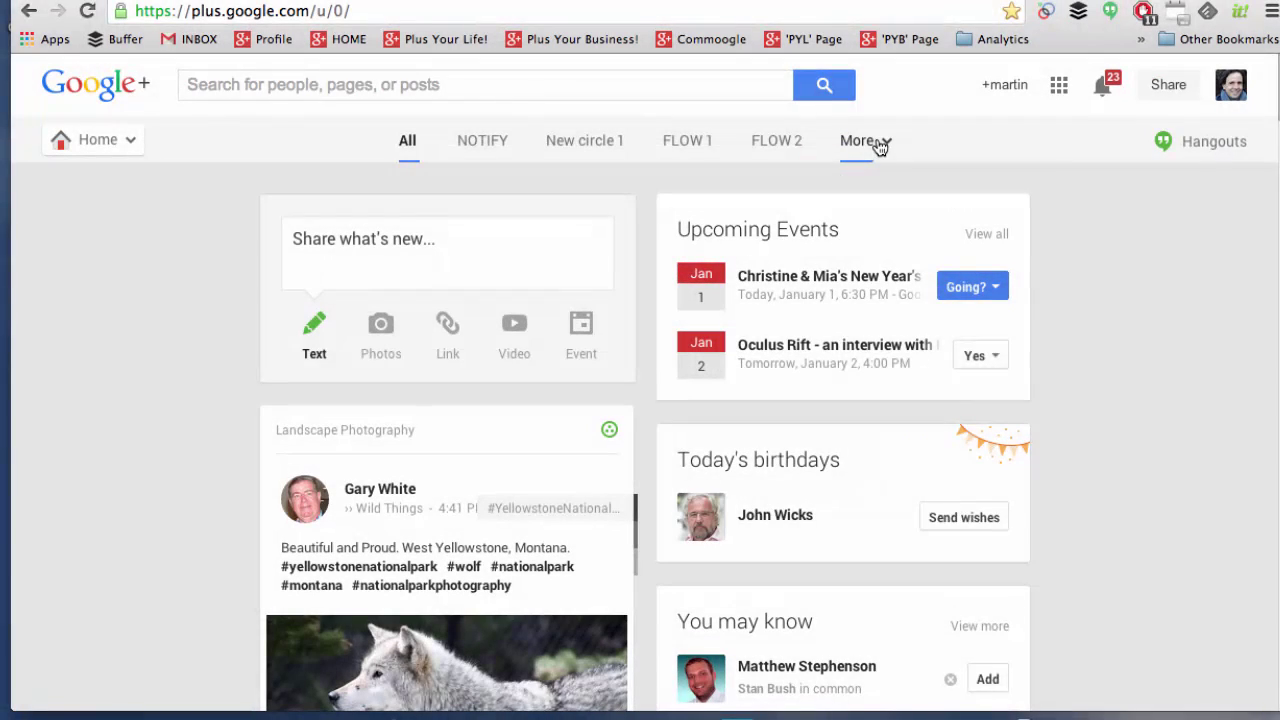
- Switch the Home stream to the single-column layout and show the navigation list
click(877, 143)
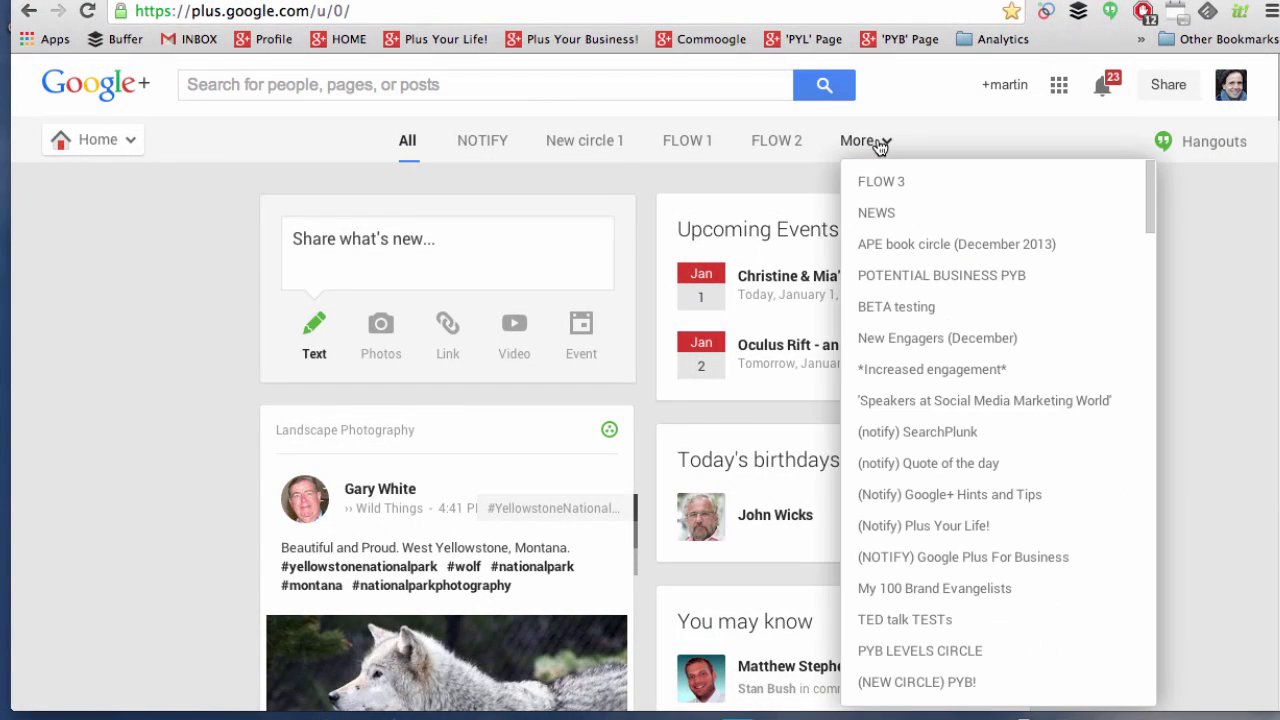
drag(1150, 180, 1155, 700)
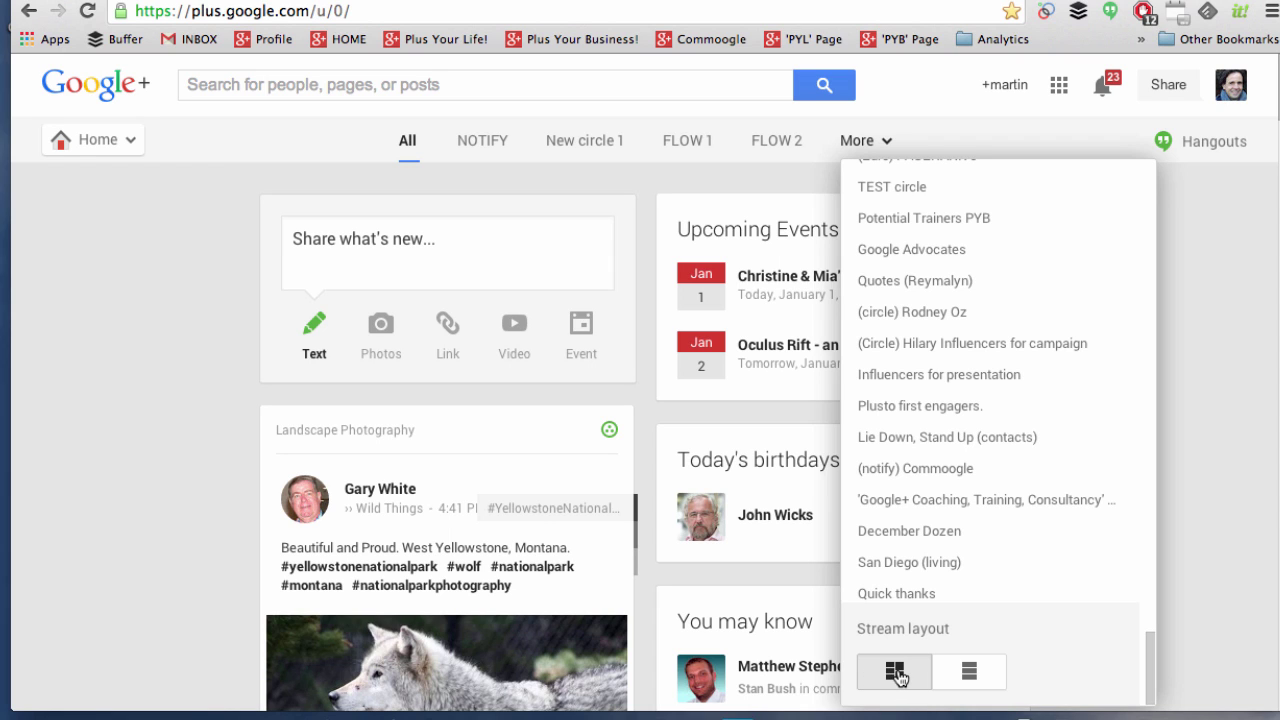
click(982, 675)
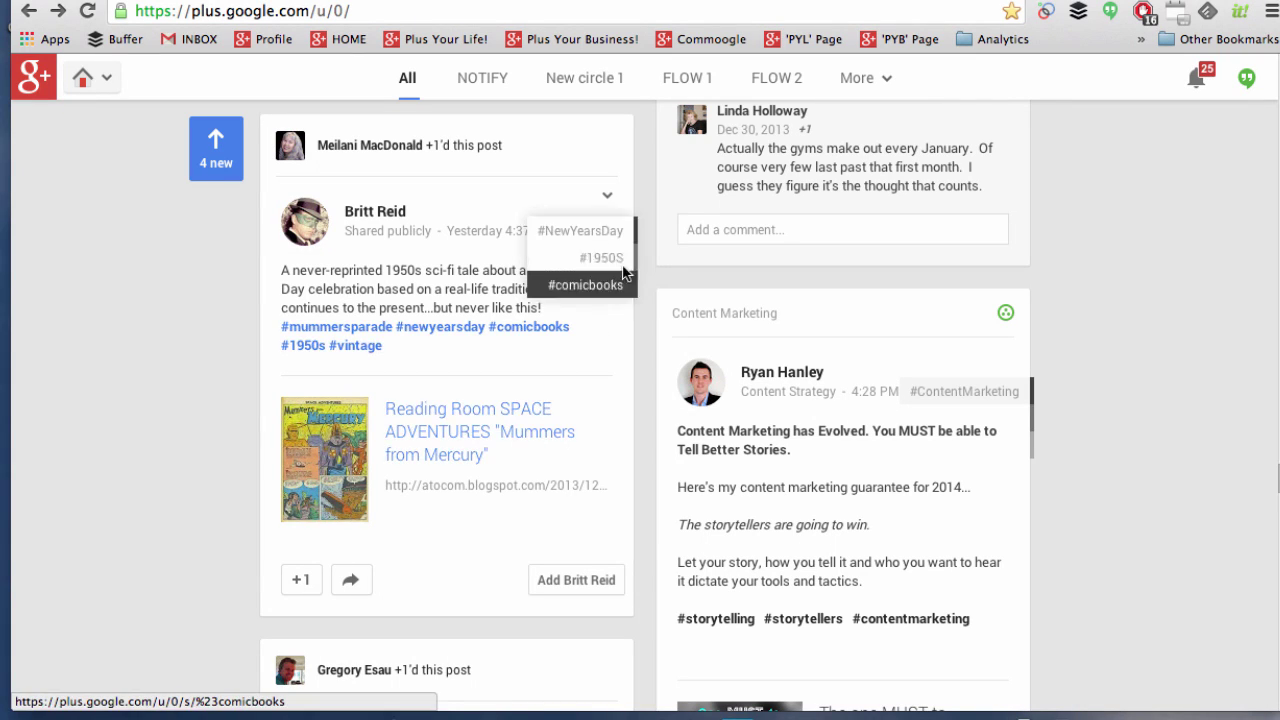
mouse_move(1035, 280)
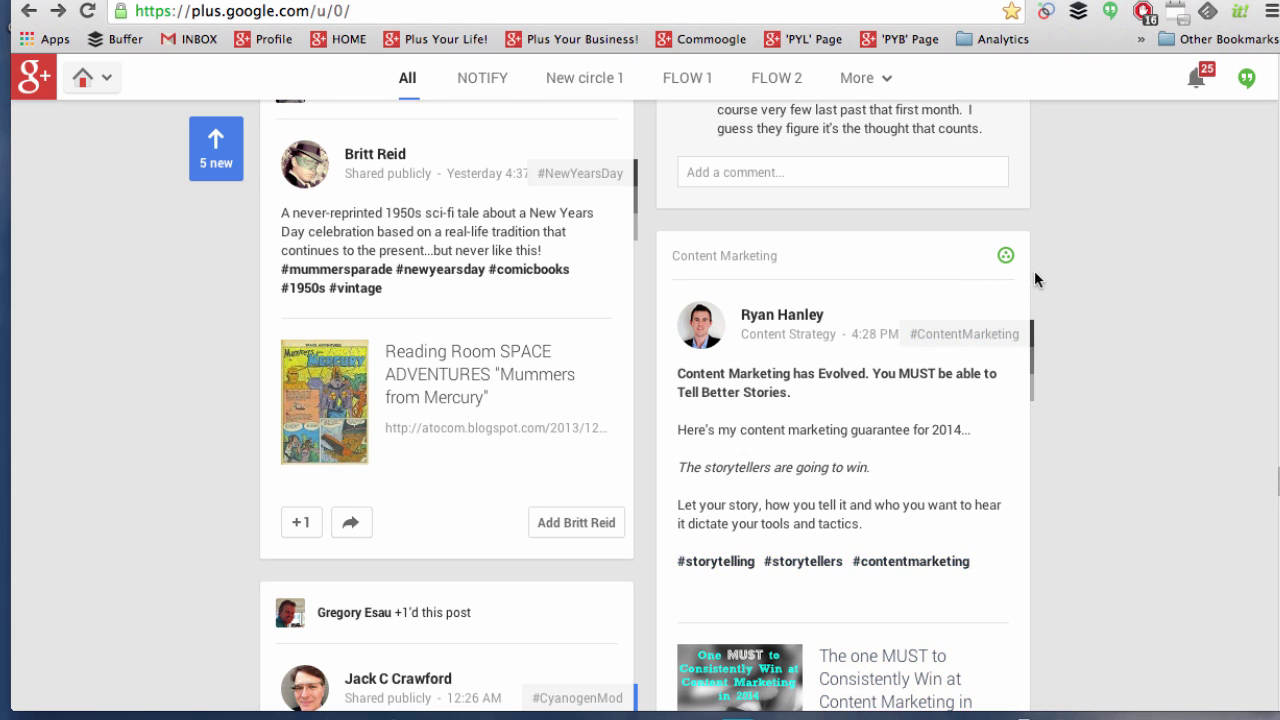
click(1005, 258)
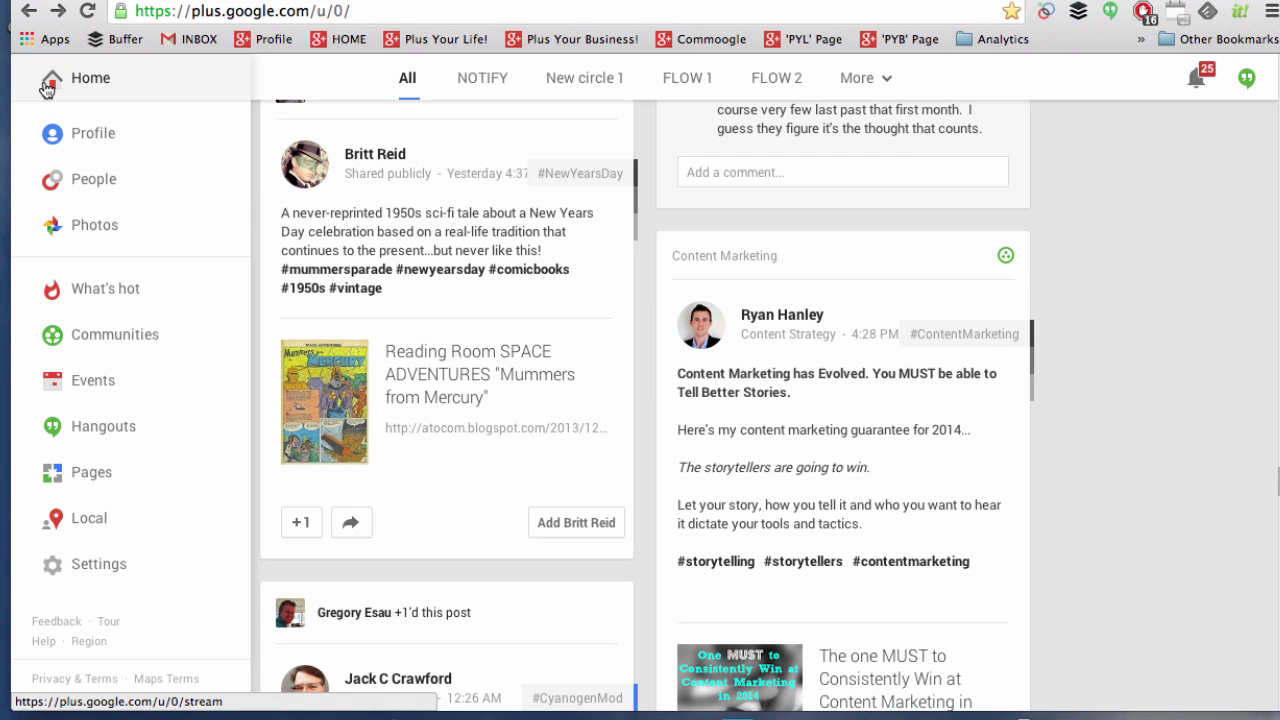
- Open the Communities page and browse the moderated and joined community lists
click(114, 340)
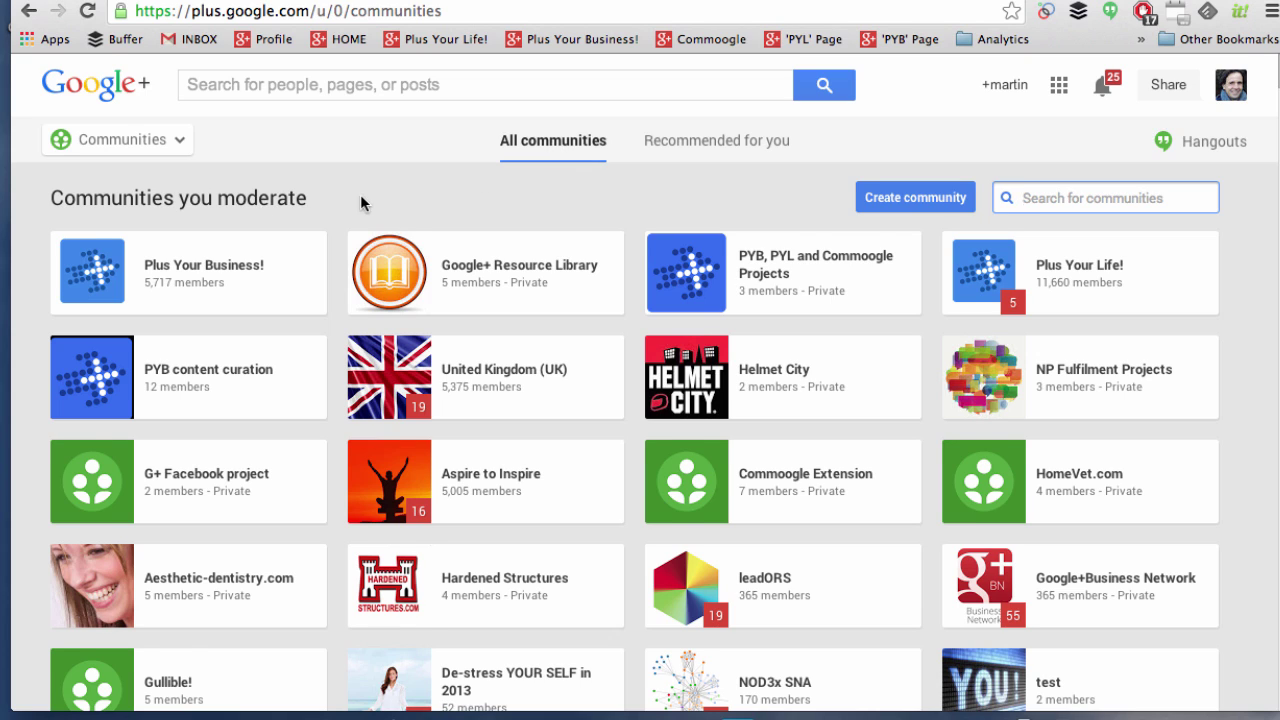
scroll(360, 194, down, 1)
scroll(362, 204, down, 4)
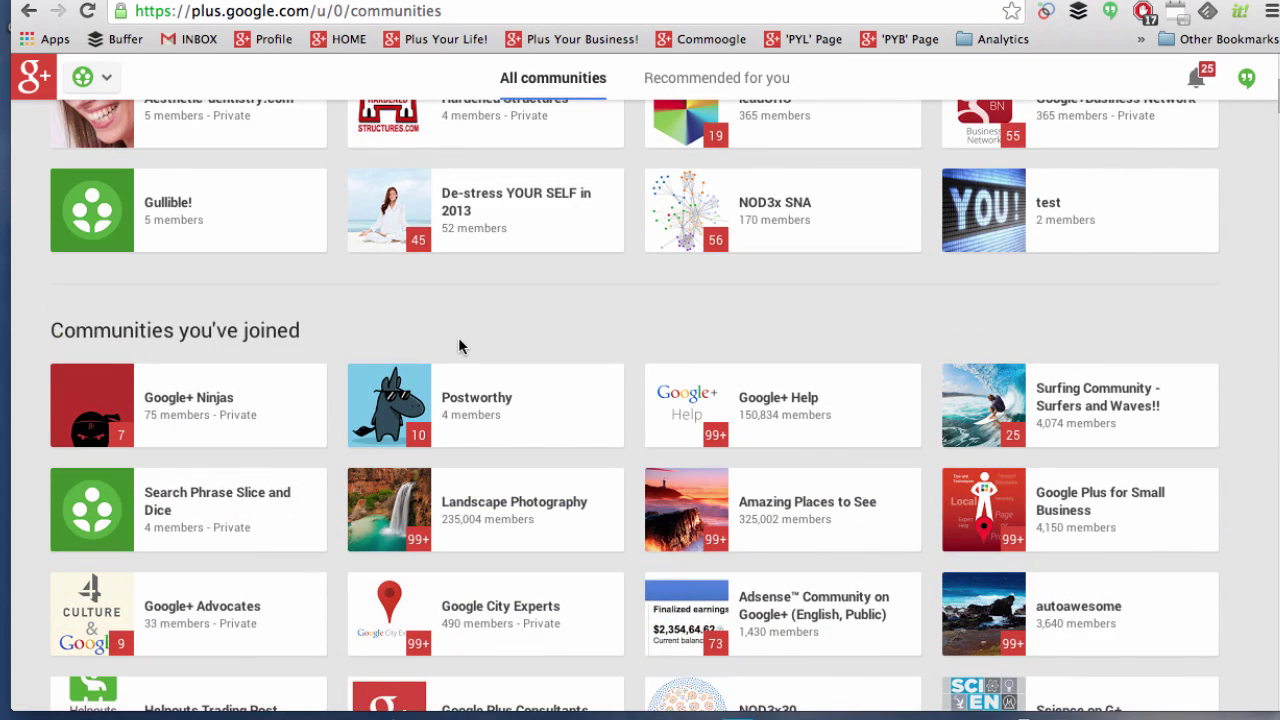
scroll(458, 337, up, 3)
scroll(458, 340, up, 2)
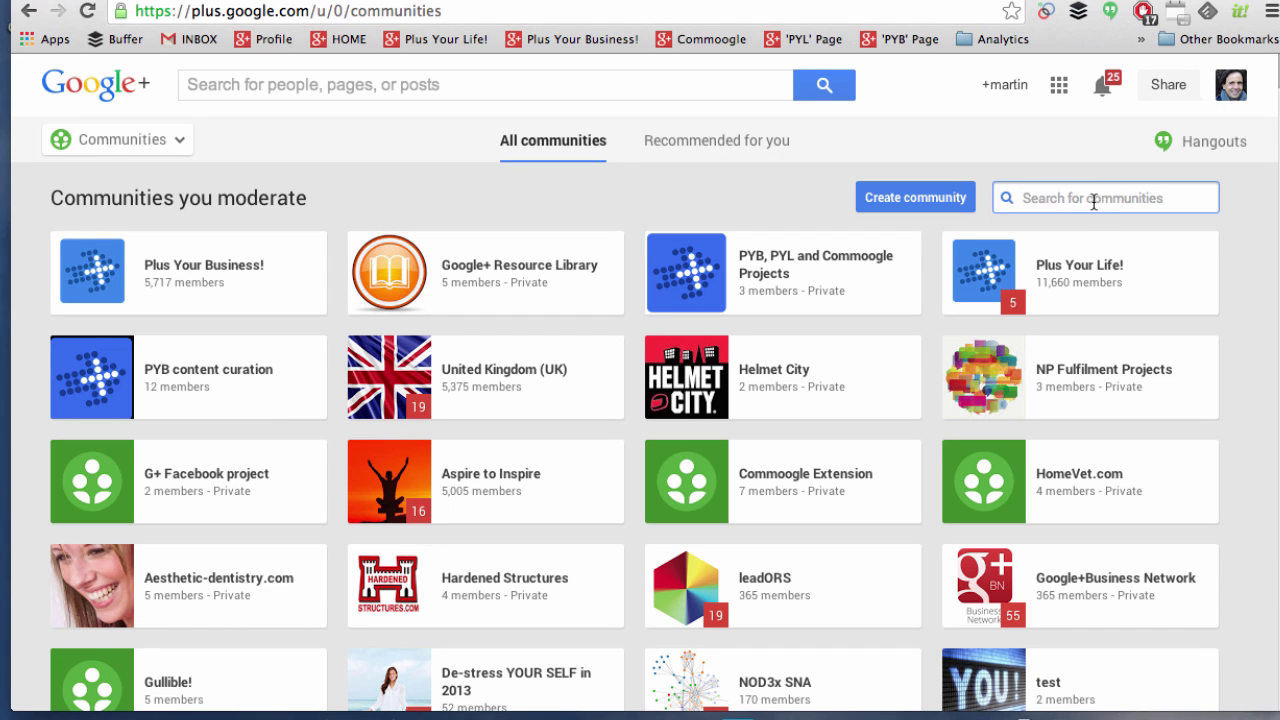
- Start a new public community and view its join-permission choices
click(912, 196)
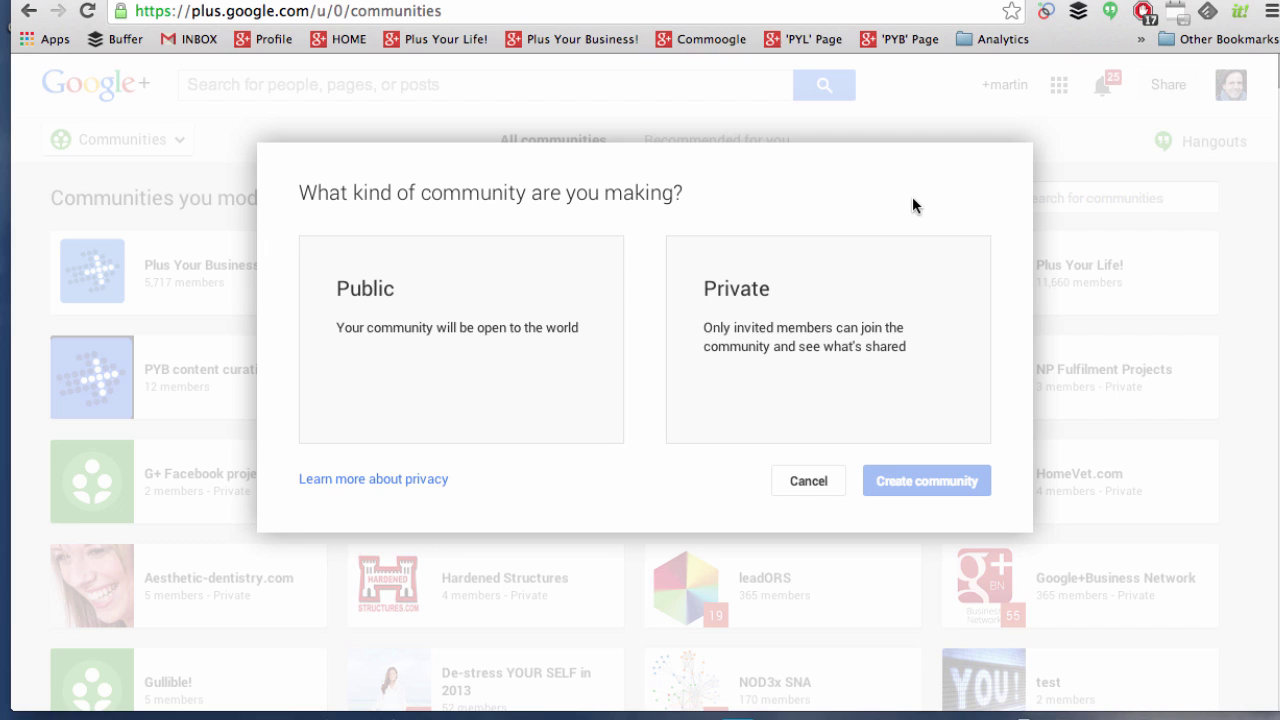
click(476, 332)
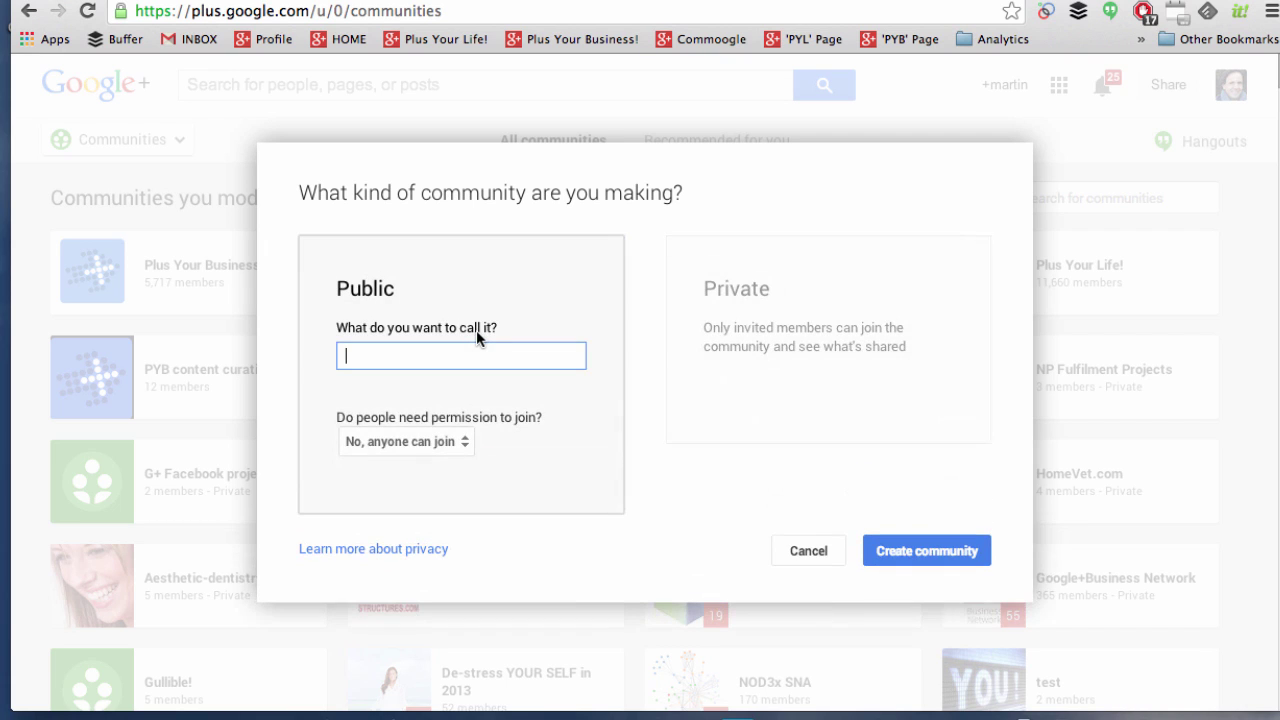
click(461, 441)
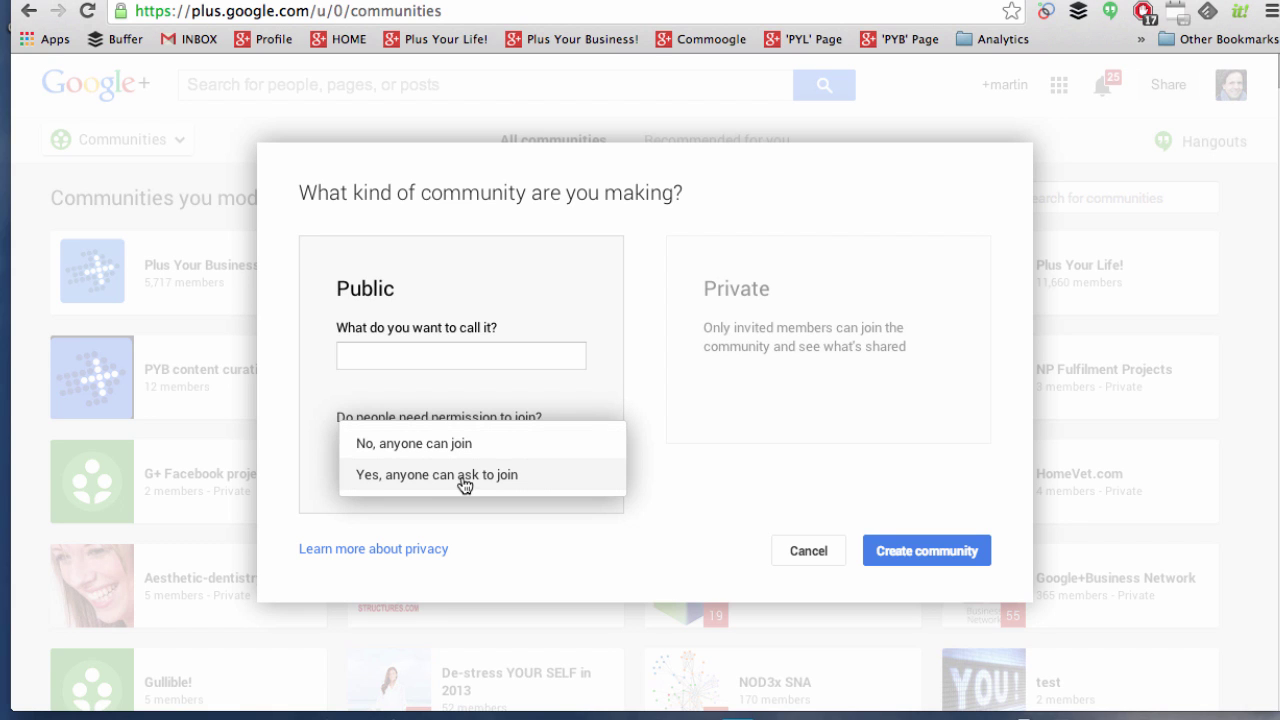
- Switch to a private community and check its search-visibility options
click(568, 405)
click(713, 360)
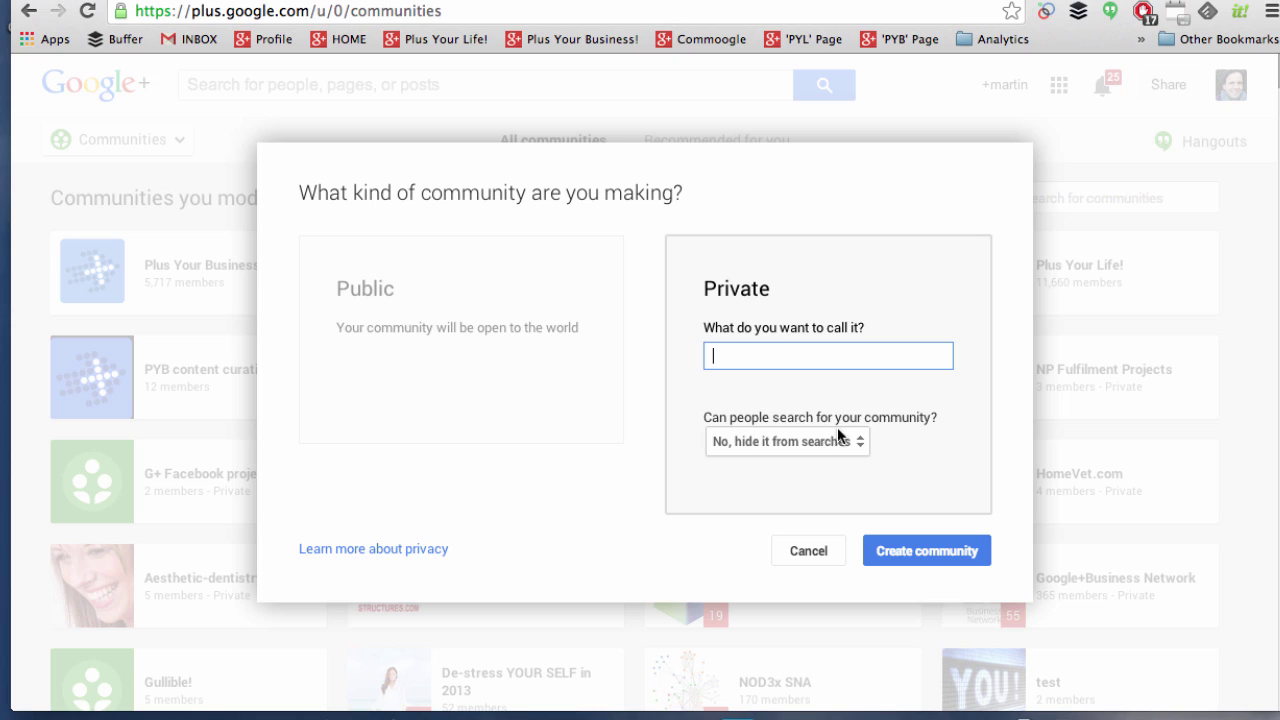
click(857, 446)
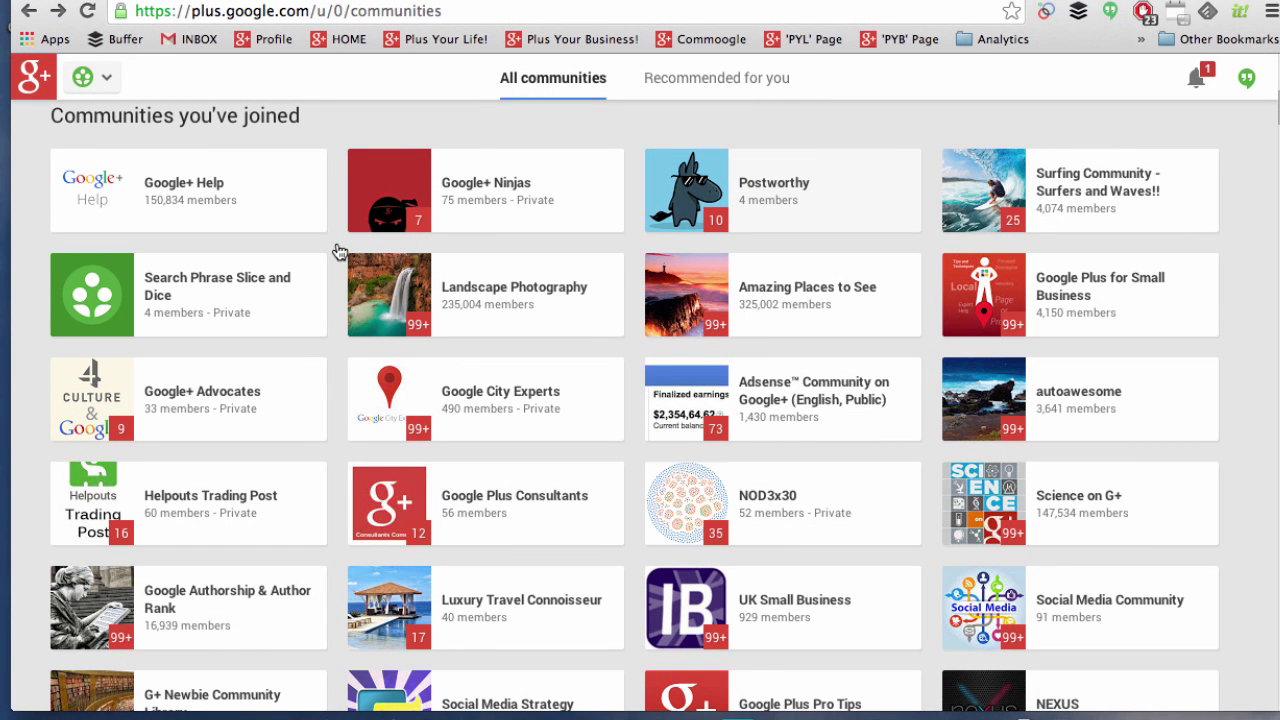
- Open the Google+ Help community, check its circles, and read its About section
click(265, 213)
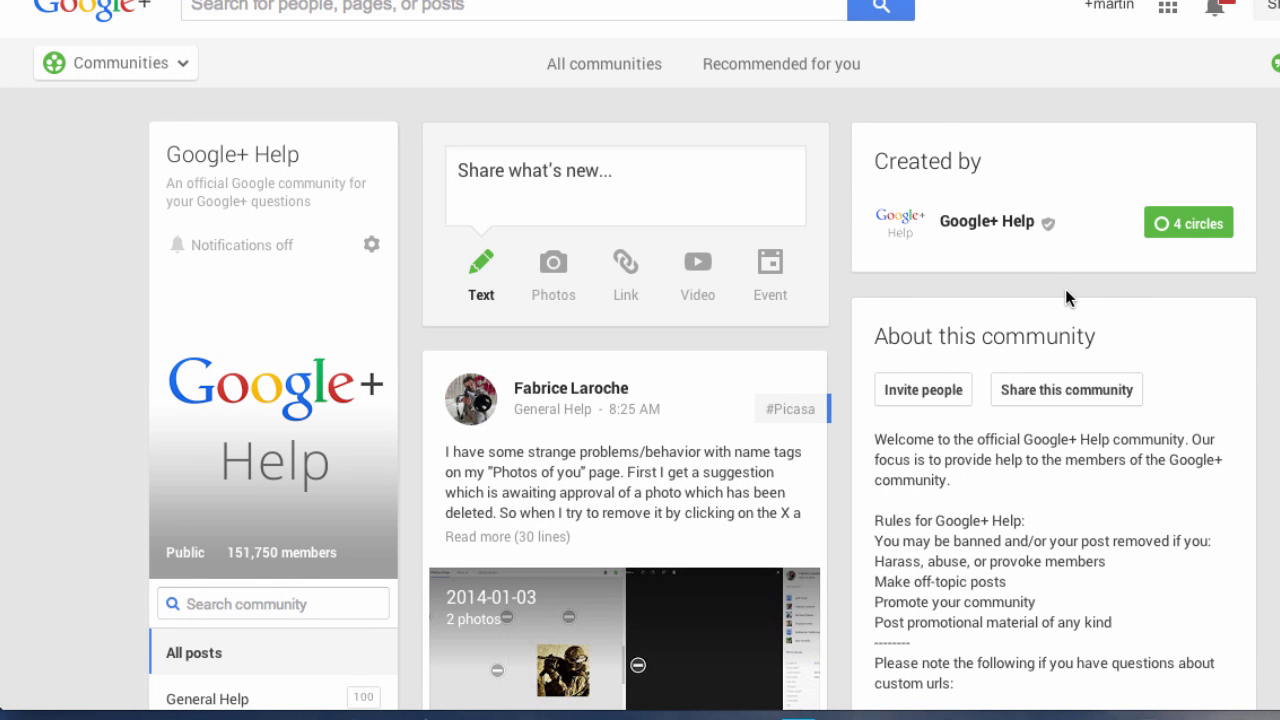
click(1186, 230)
scroll(1270, 300, down, 2)
scroll(1142, 236, down, 1)
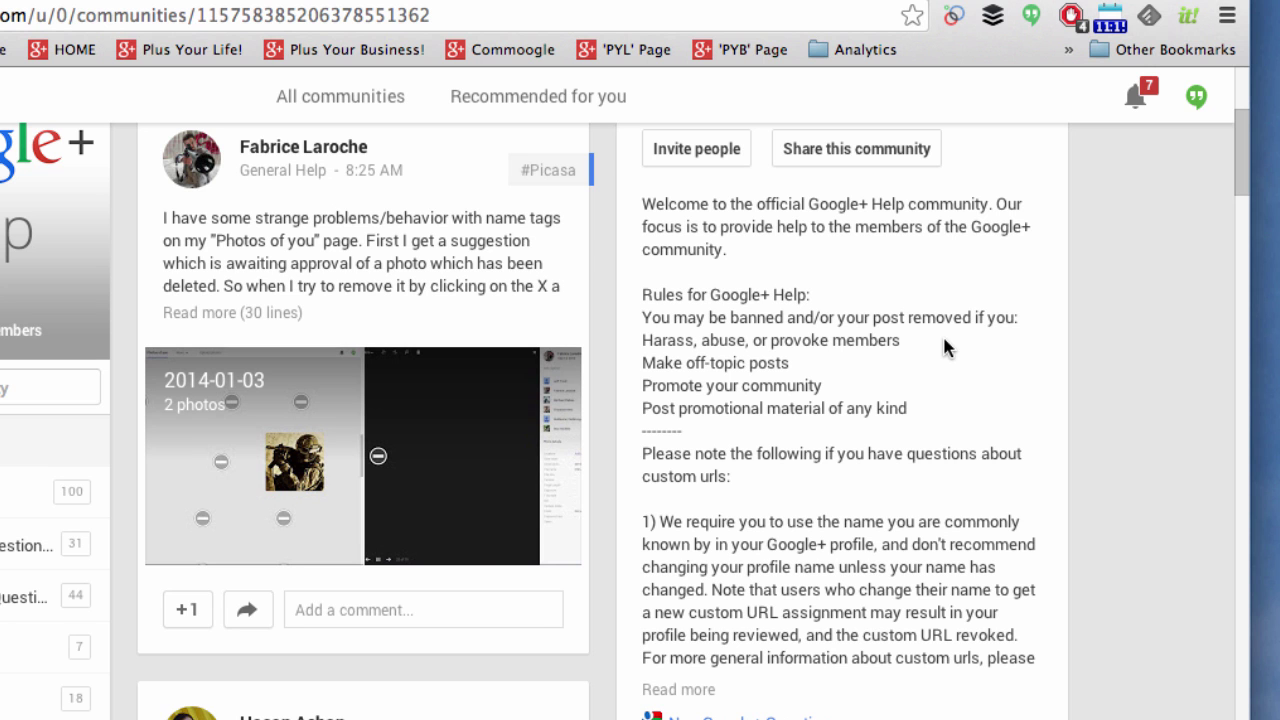
scroll(943, 340, down, 2)
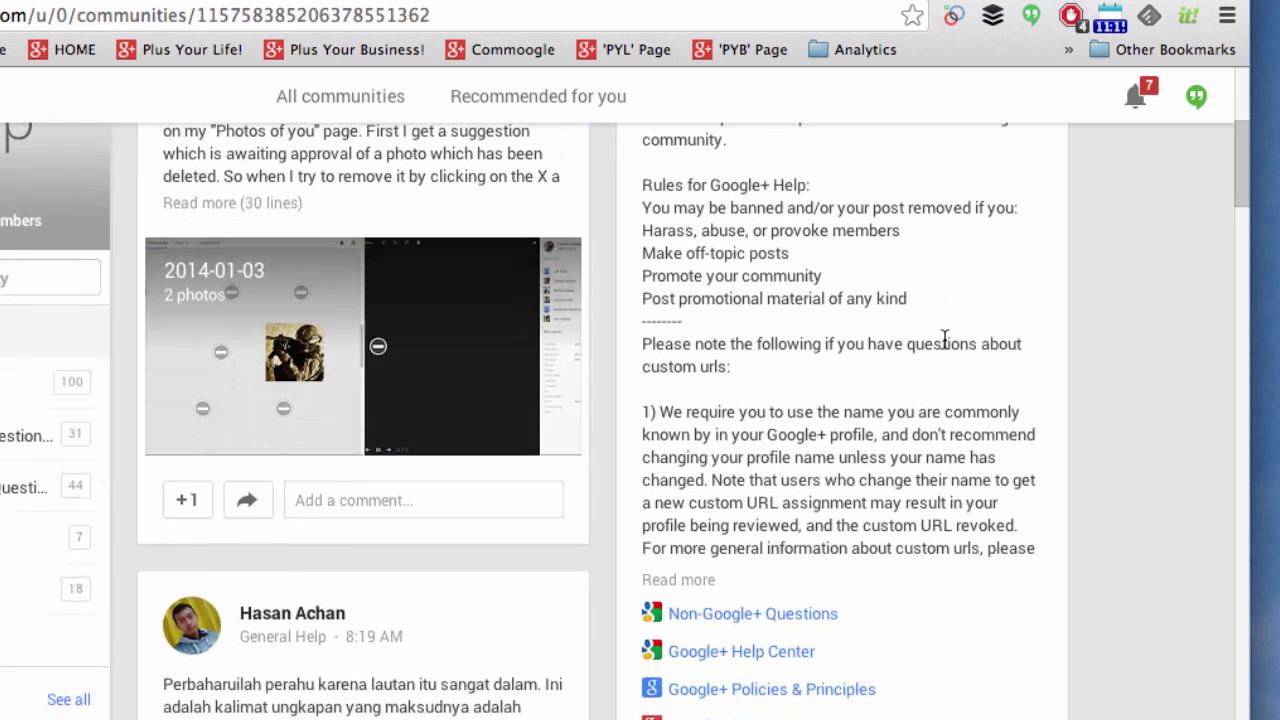
scroll(943, 340, down, 4)
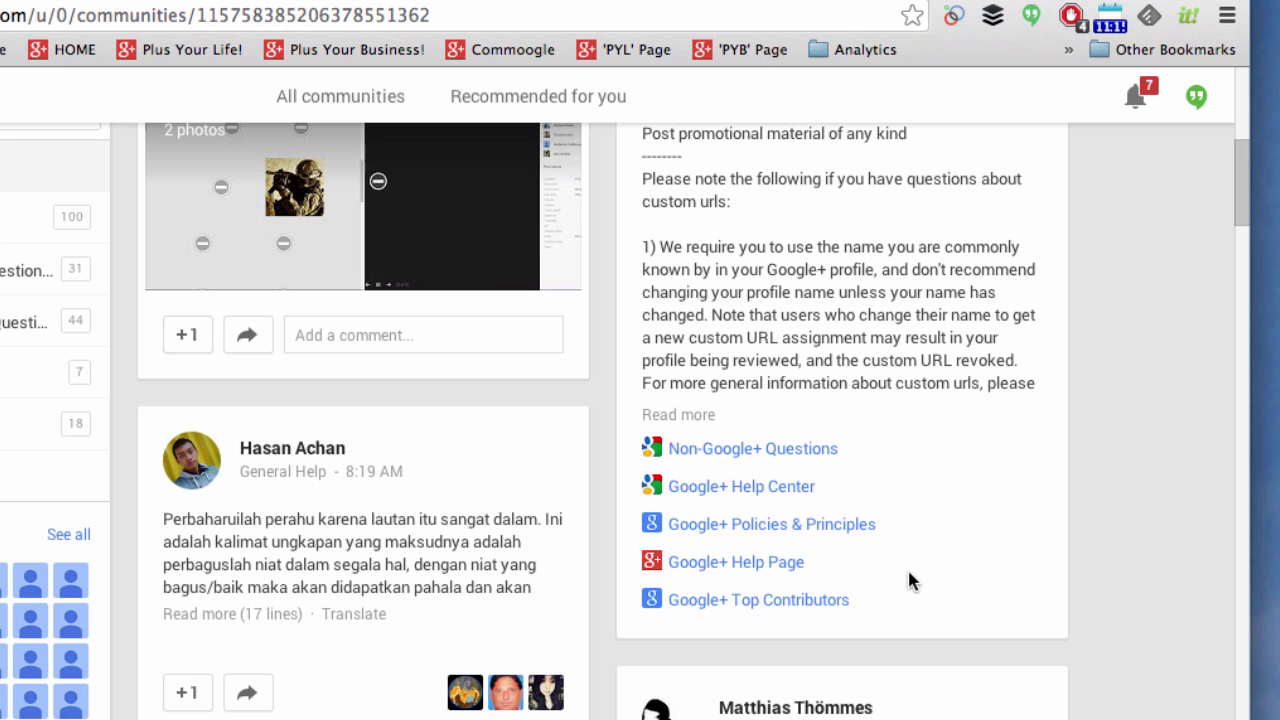
scroll(907, 567, up, 1)
scroll(907, 567, up, 5)
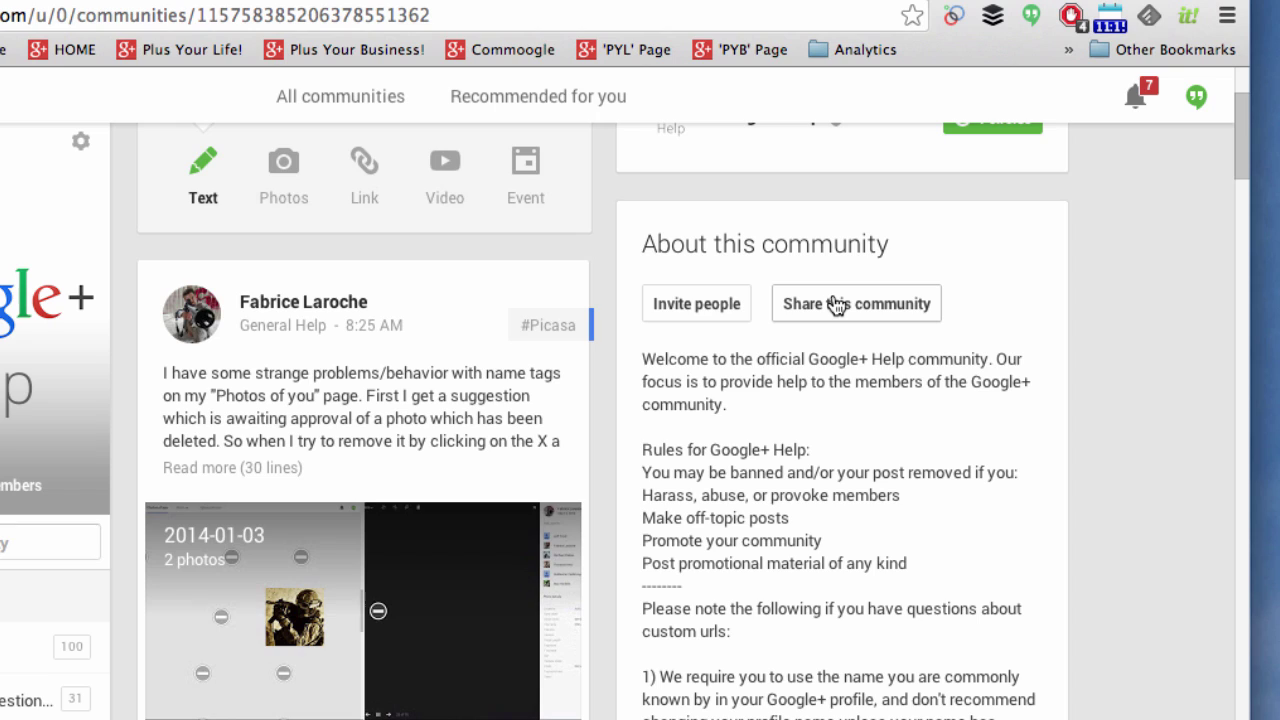
click(836, 305)
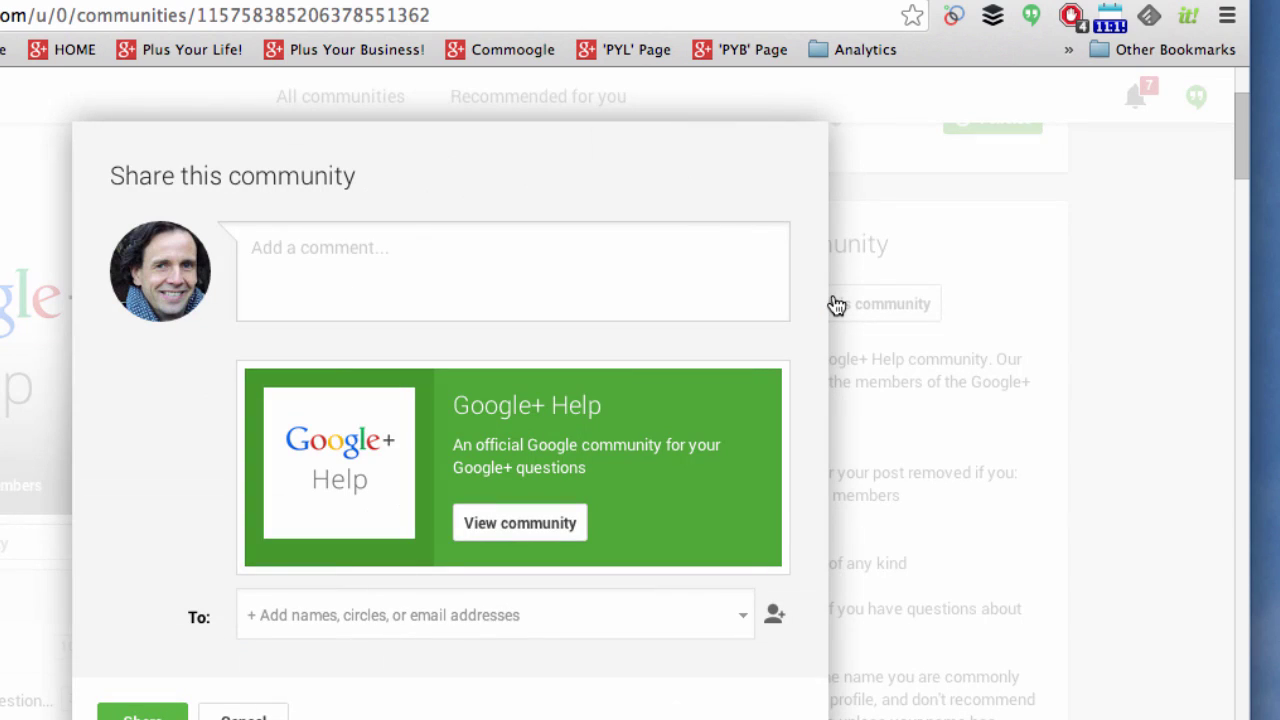
scroll(842, 406, down, 2)
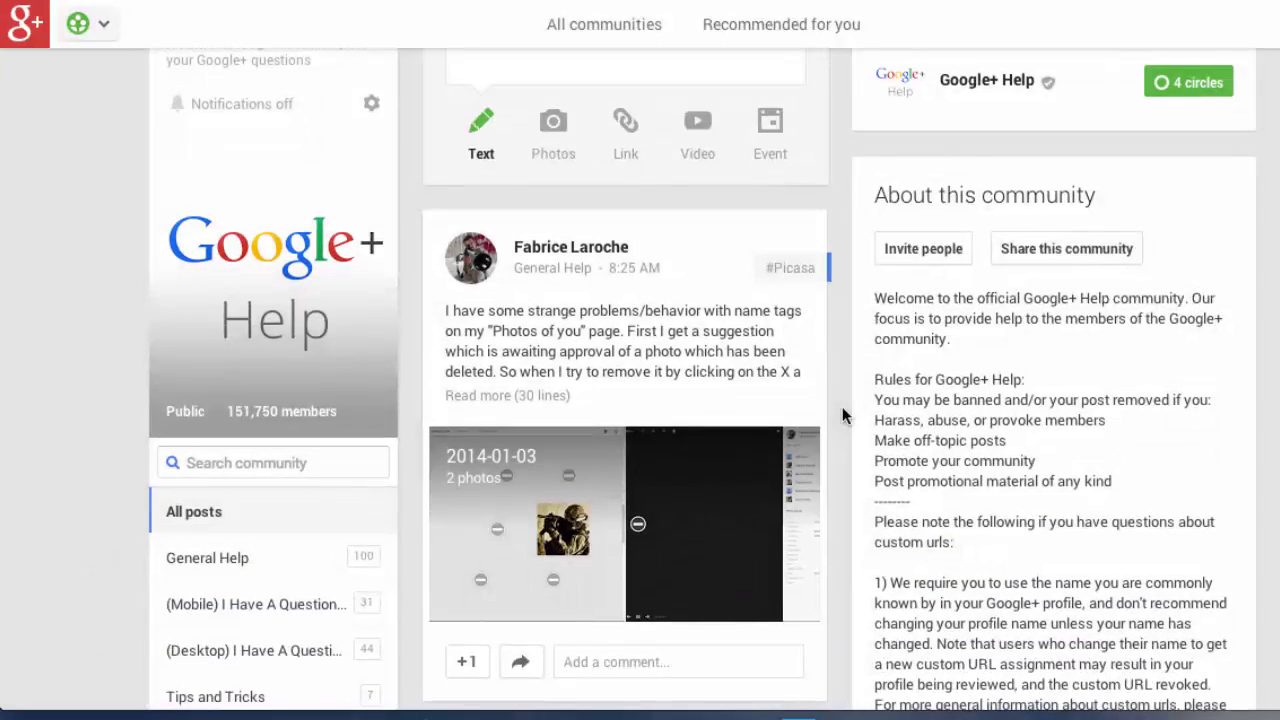
scroll(842, 406, down, 3)
scroll(842, 406, down, 1)
scroll(843, 408, down, 1)
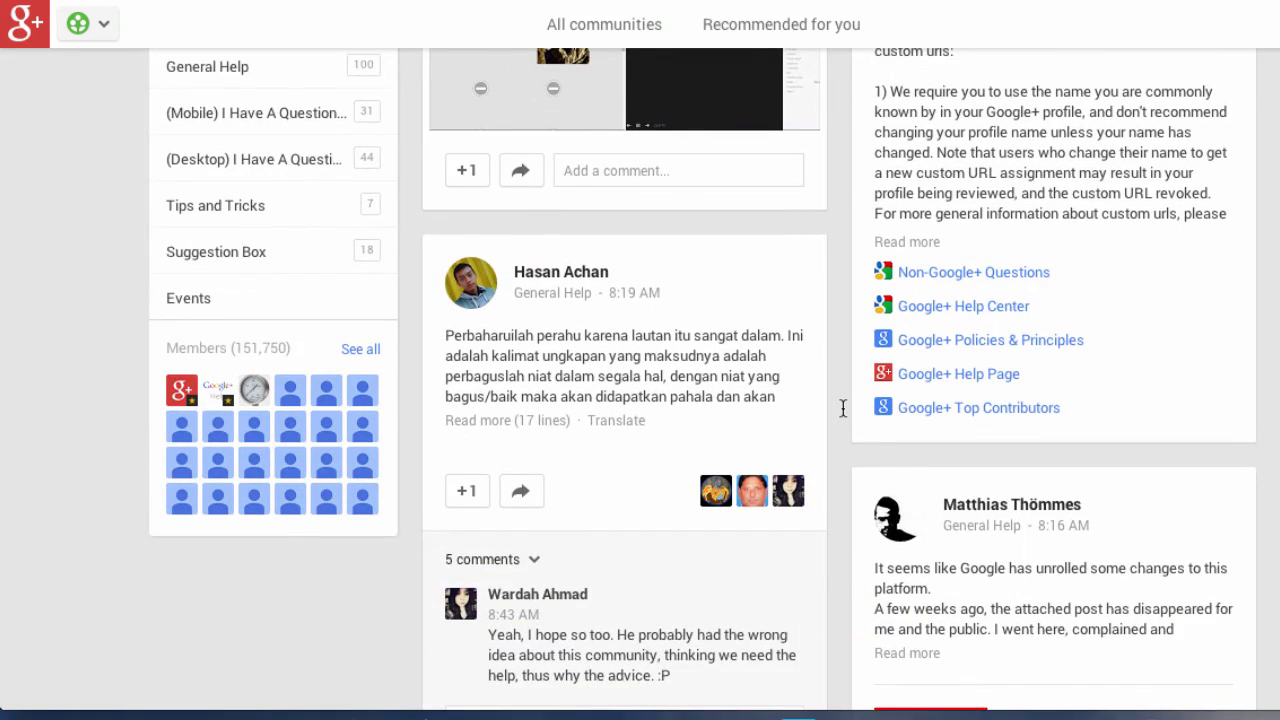
scroll(843, 408, down, 2)
scroll(843, 408, down, 2)
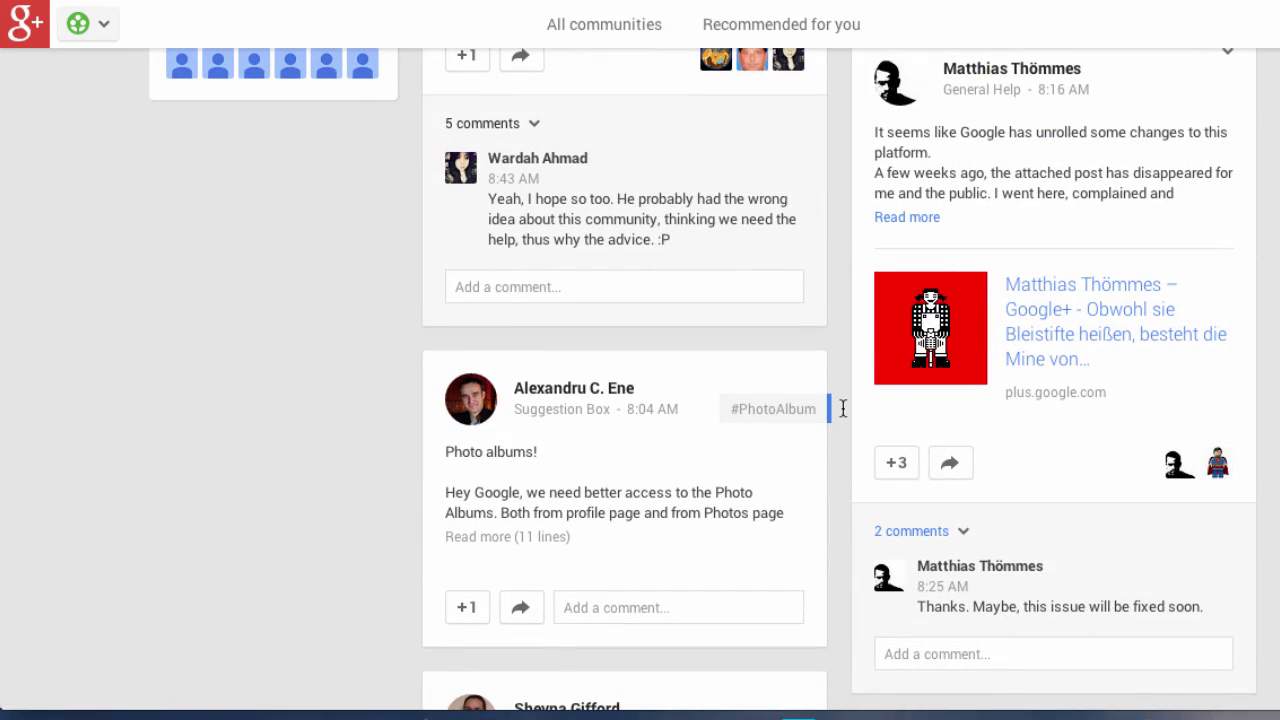
scroll(843, 408, down, 1)
scroll(843, 408, down, 1)
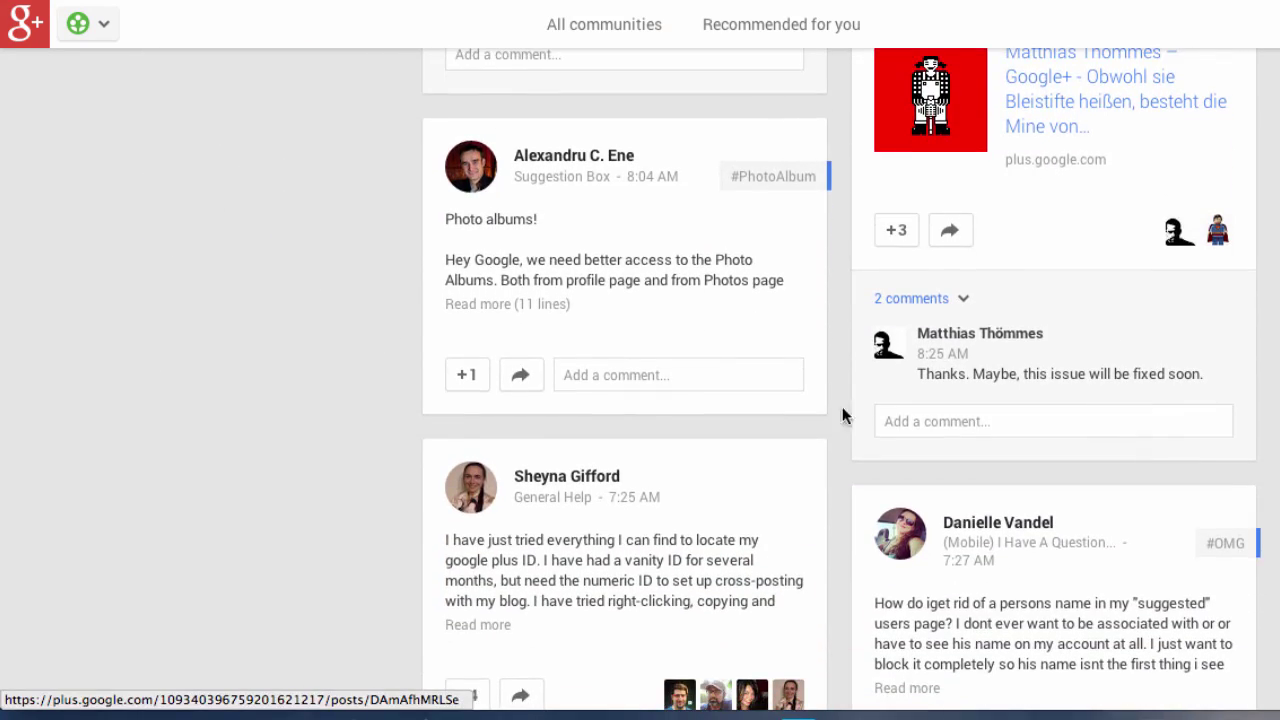
click(521, 376)
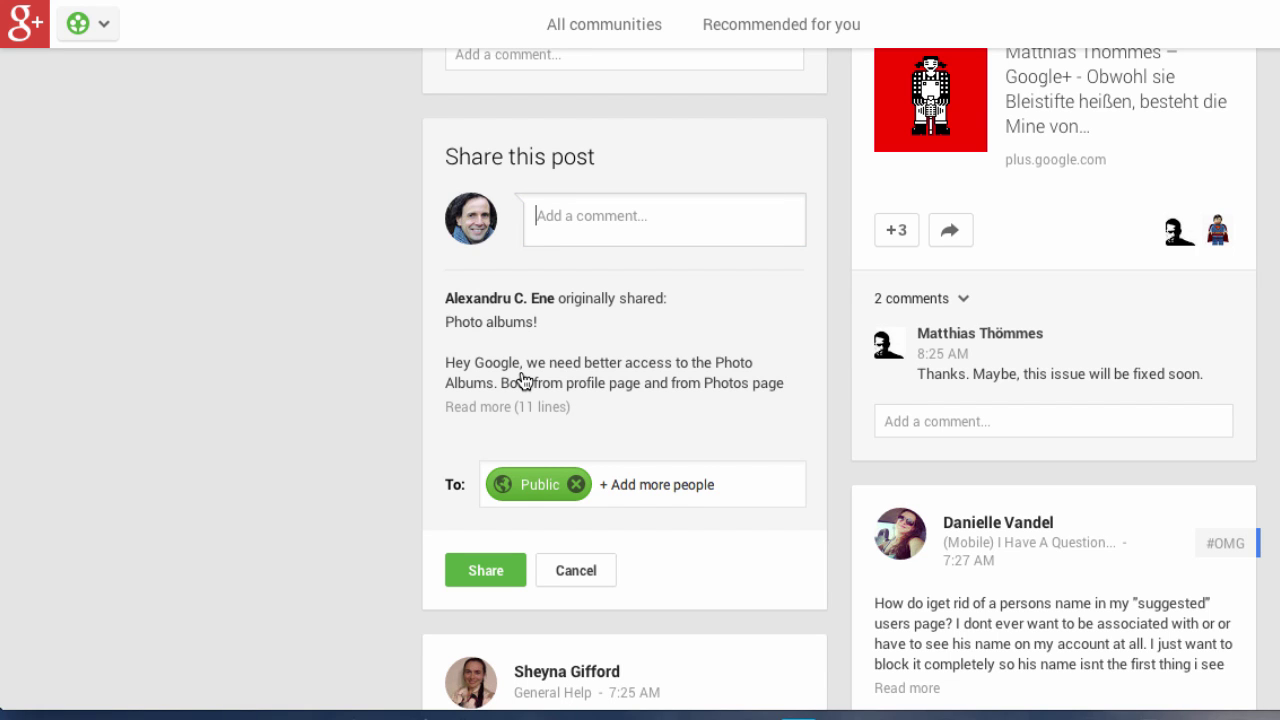
click(581, 569)
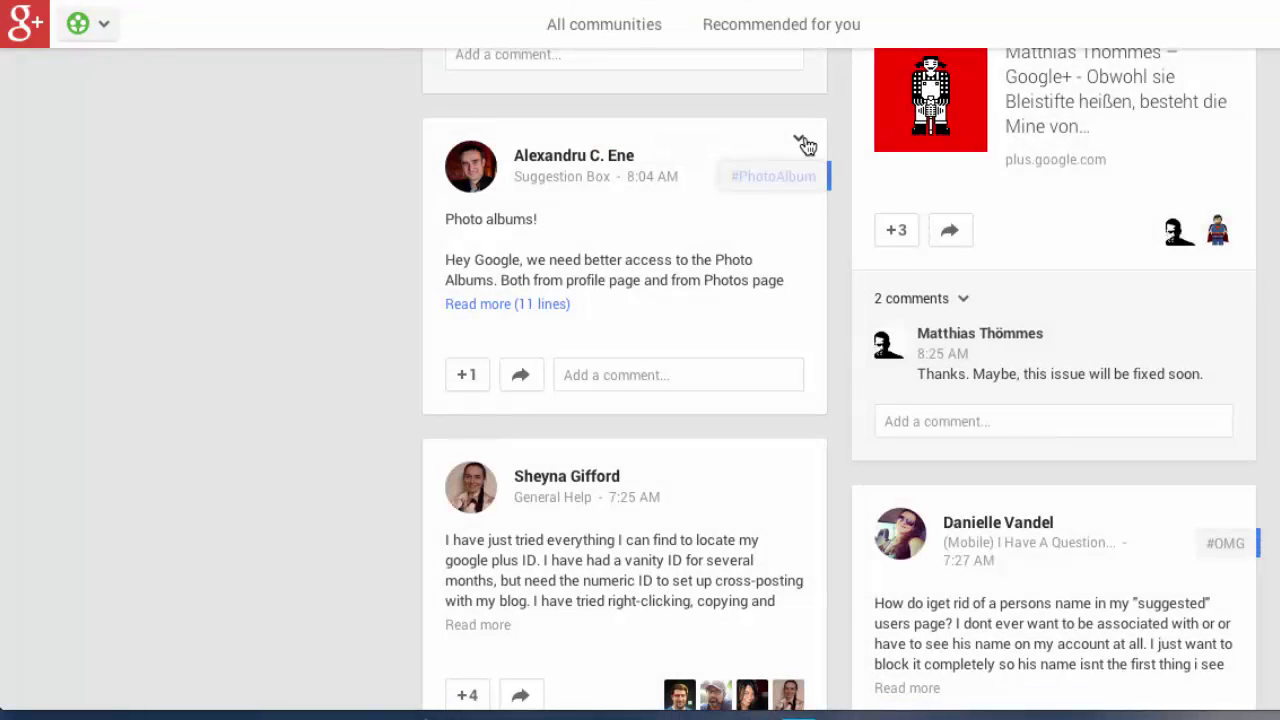
click(799, 144)
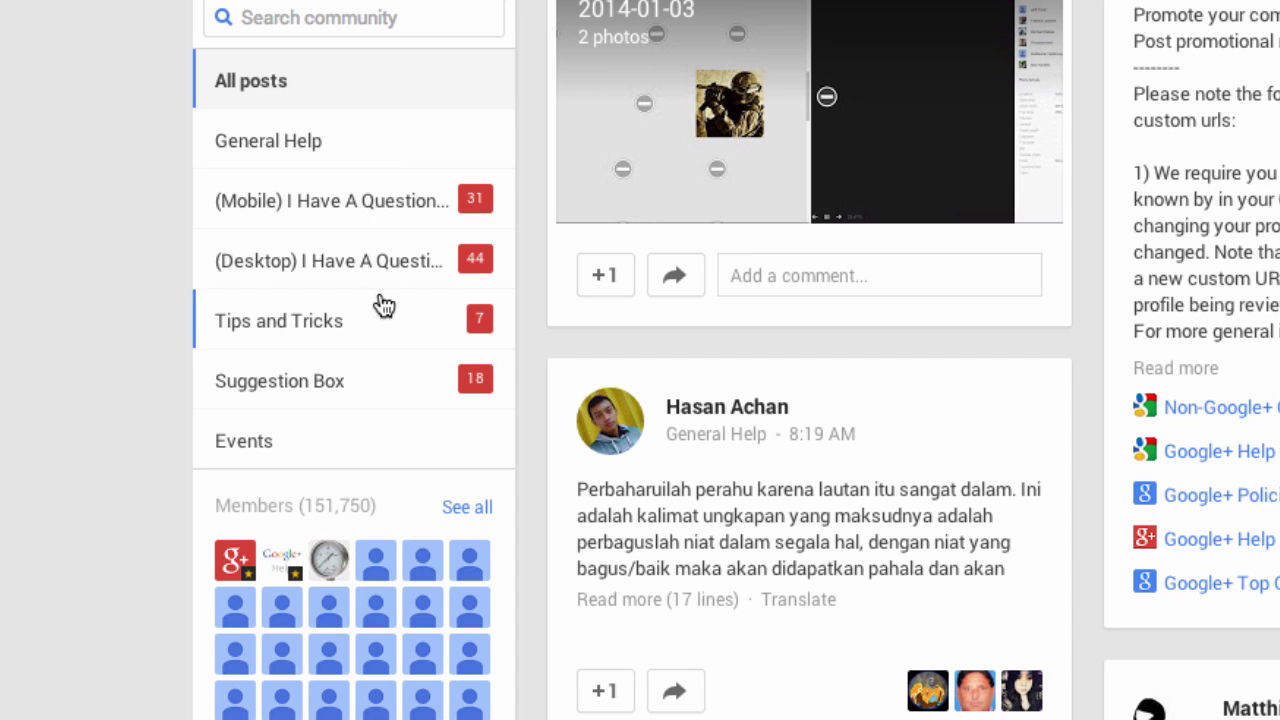
- Filter Google+ Help to the '(Desktop) I Have A Question...' category and return to the top
click(427, 271)
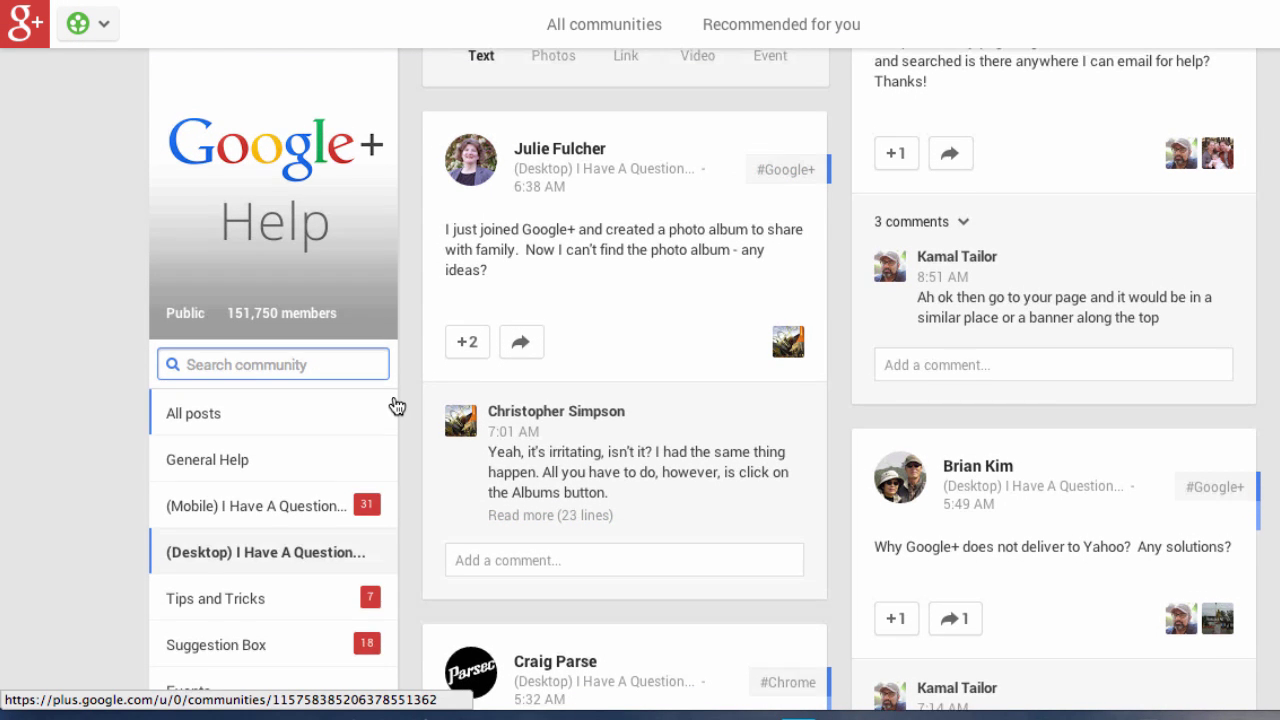
scroll(394, 406, up, 1)
scroll(394, 406, up, 1)
scroll(396, 405, up, 1)
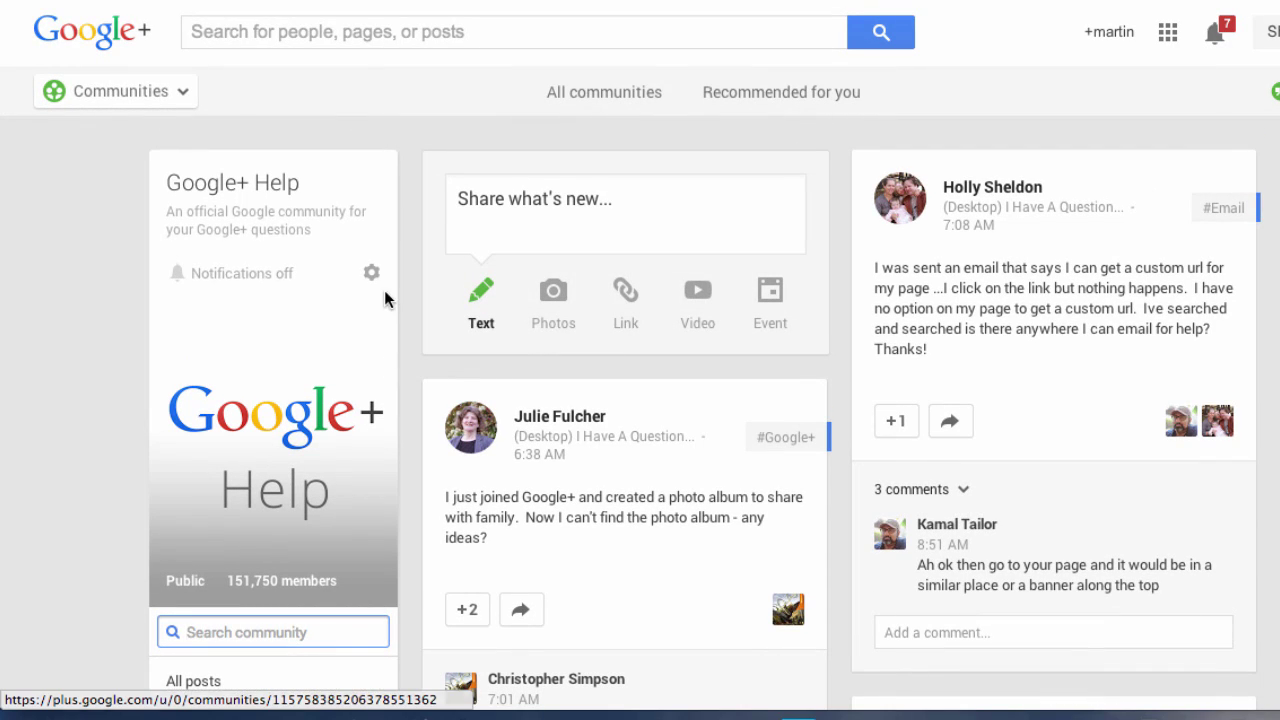
click(233, 285)
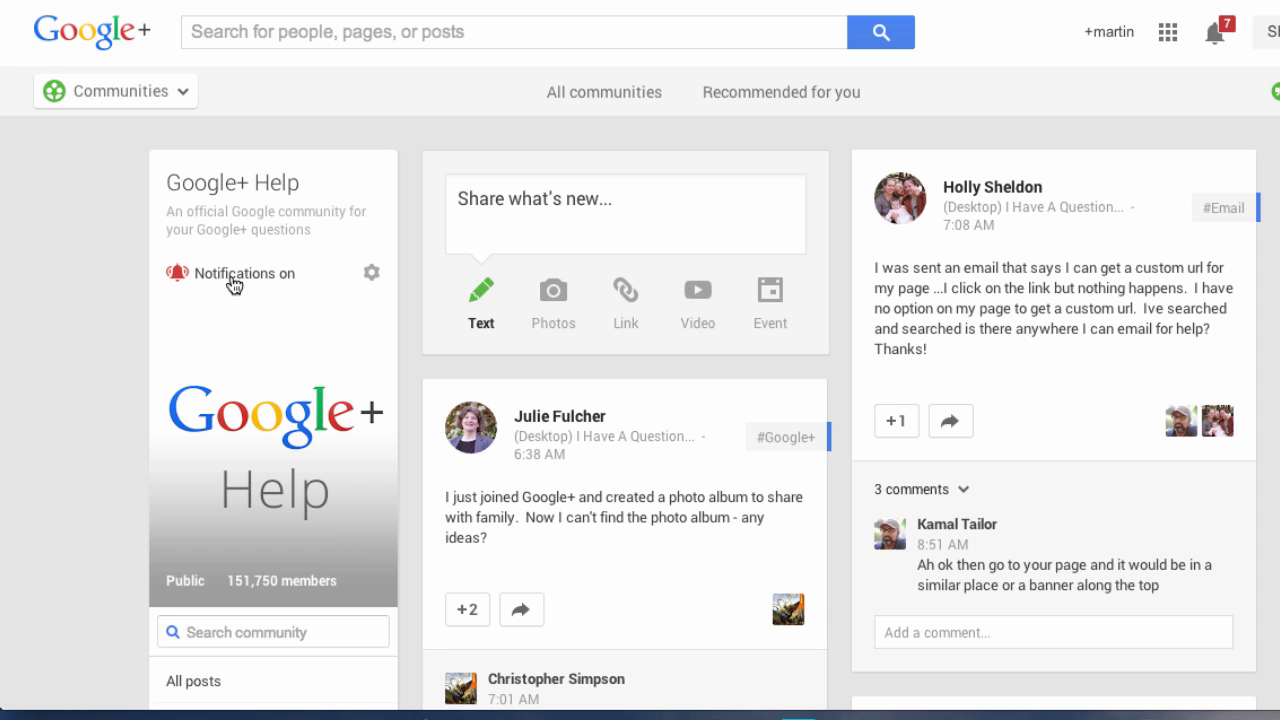
click(233, 285)
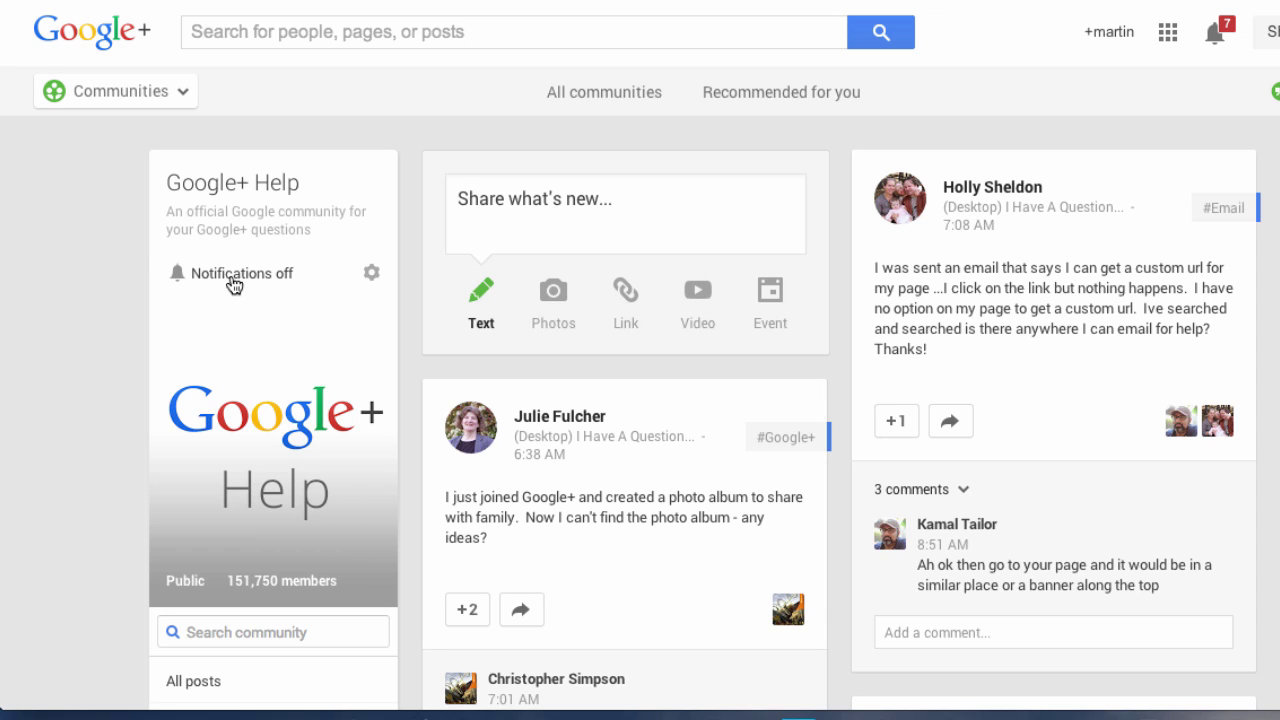
click(371, 278)
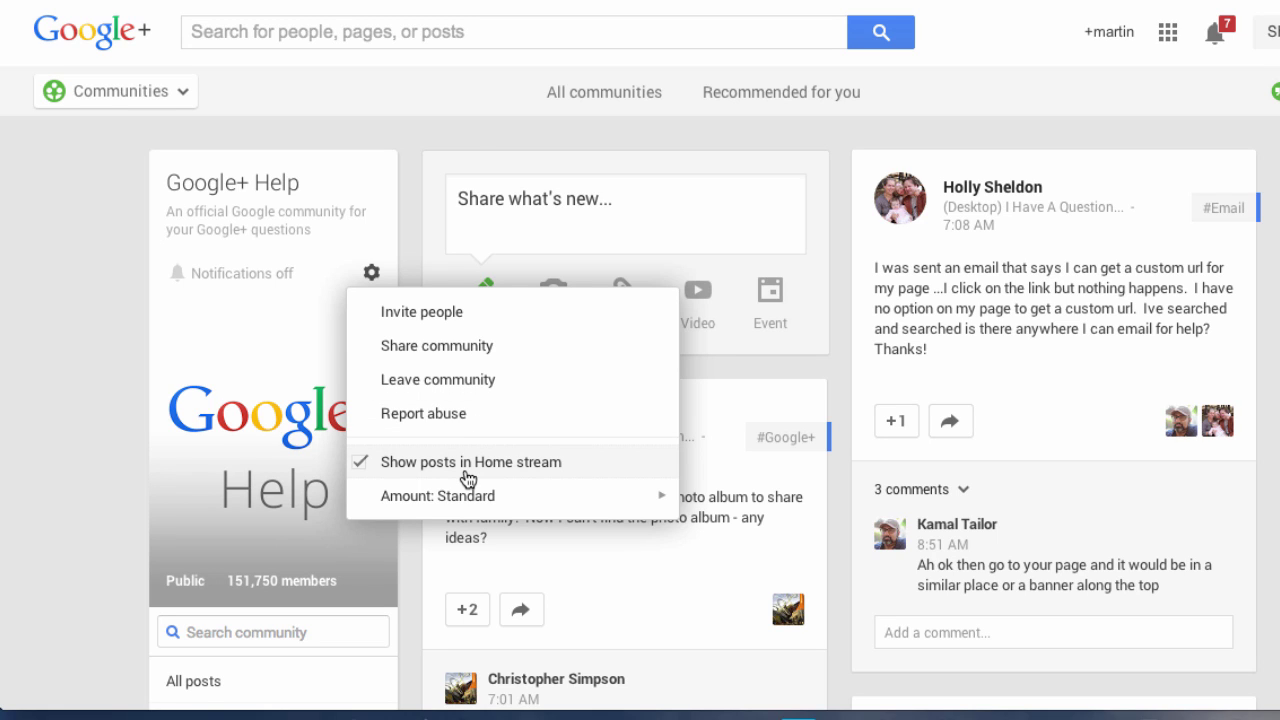
click(359, 466)
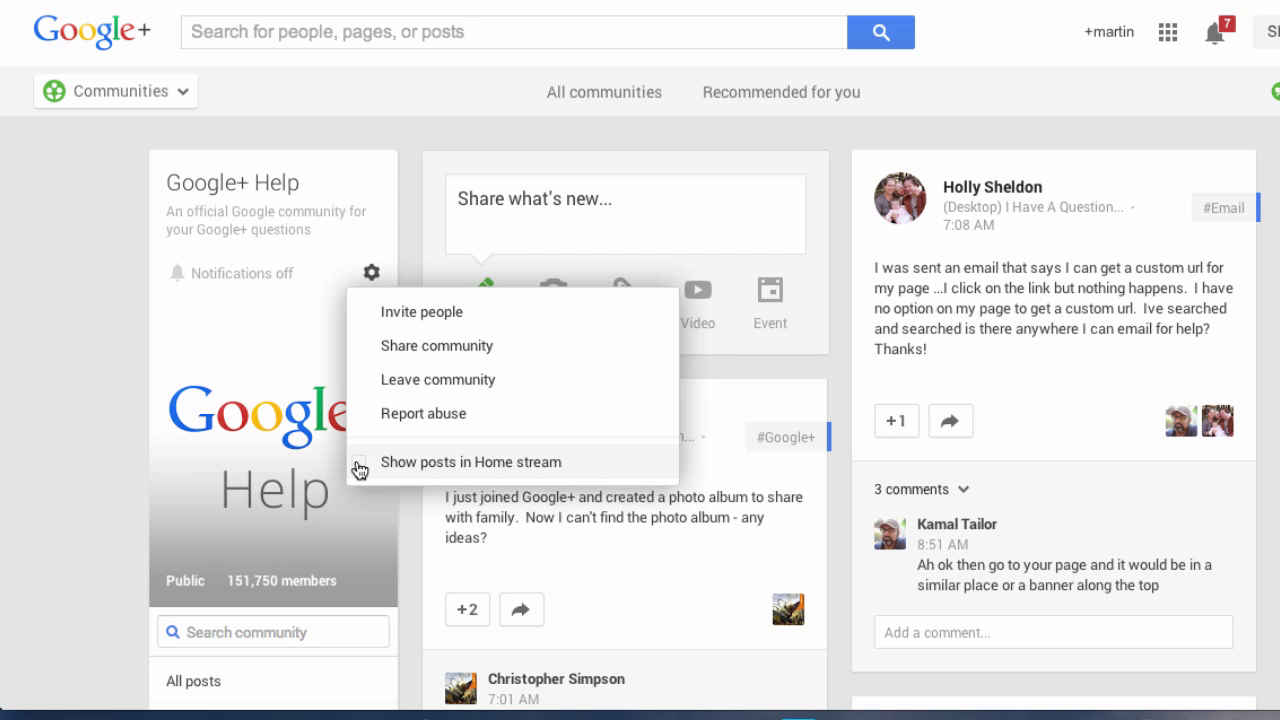
click(359, 466)
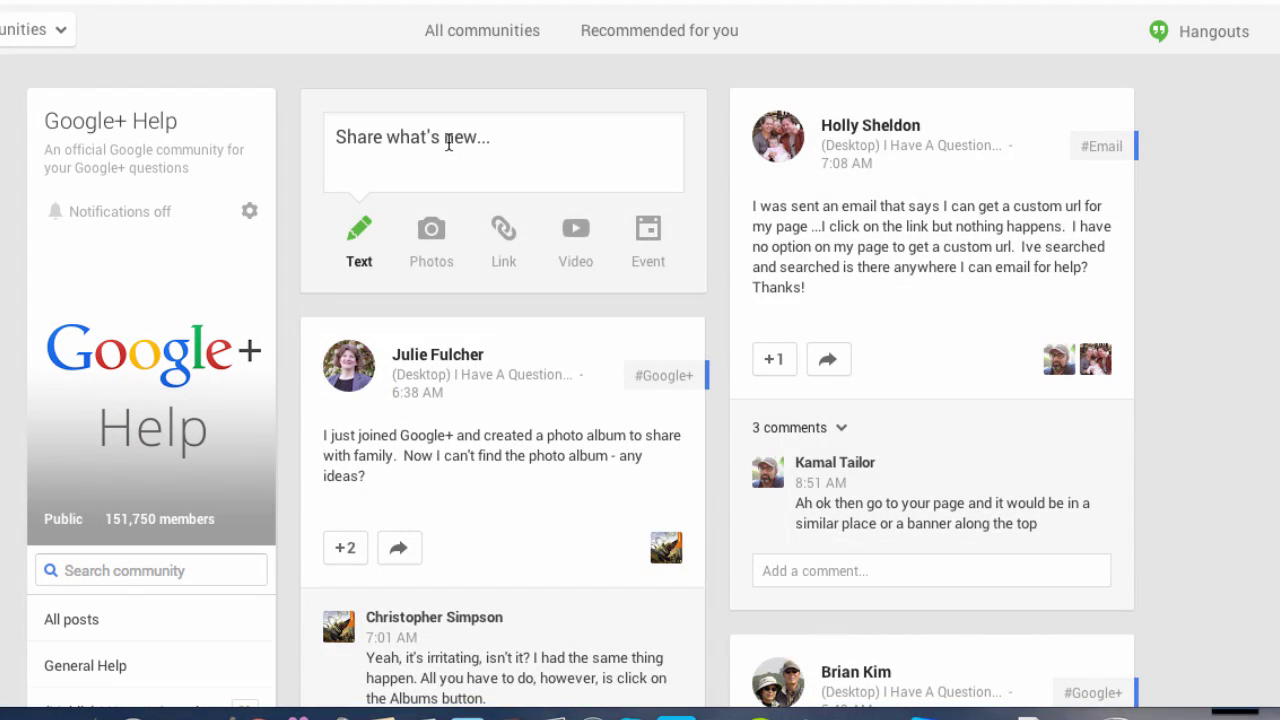
- Start a community post, dismiss an extra share composer, and review the To category list
click(457, 137)
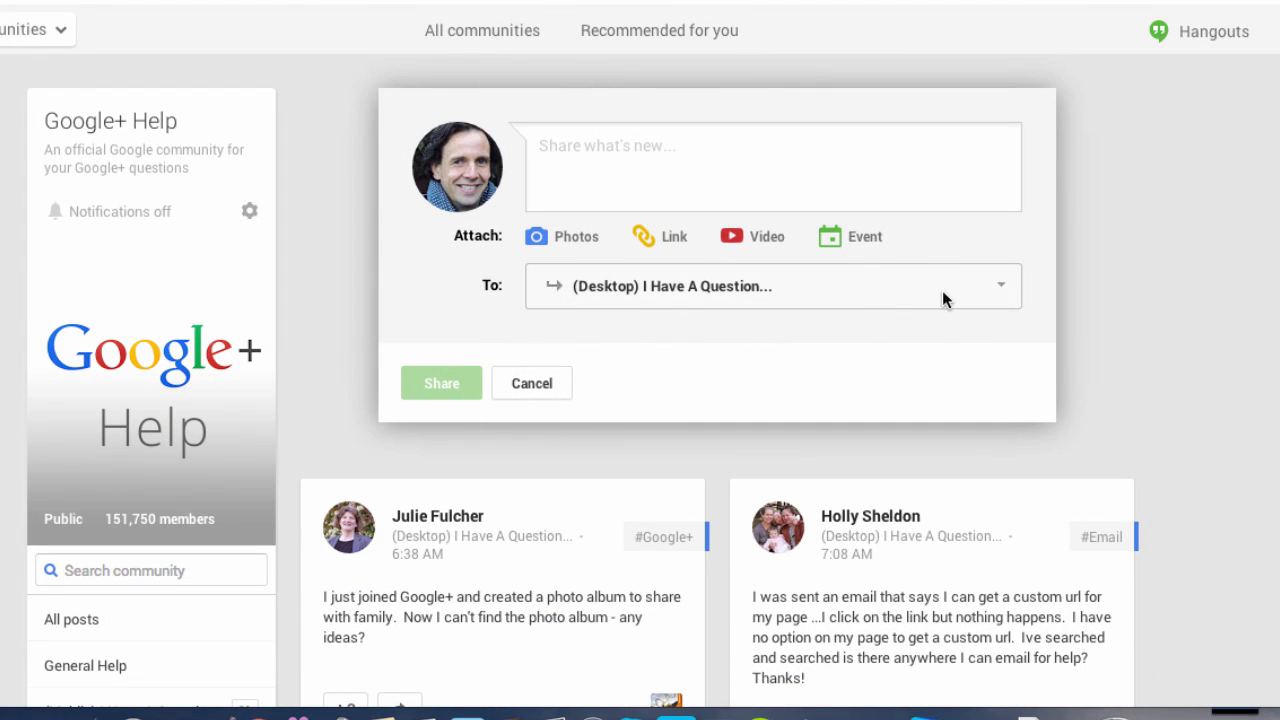
scroll(1020, 288, up, 1)
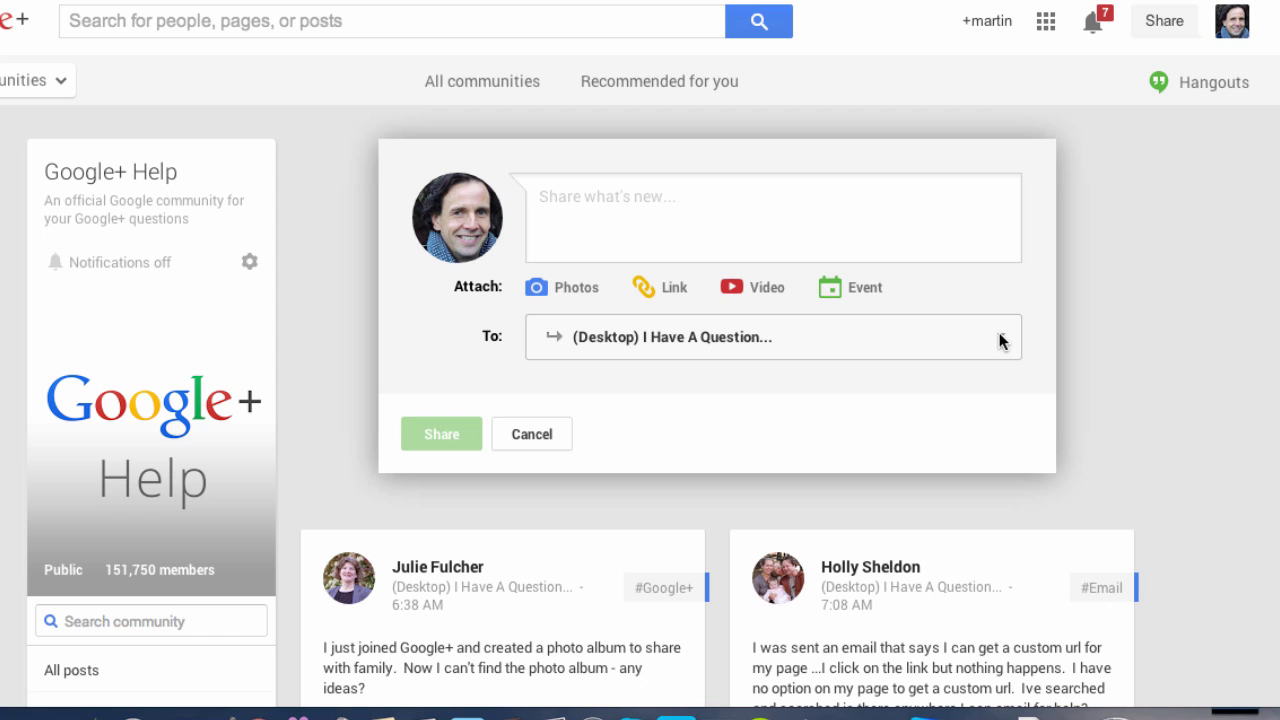
click(1160, 30)
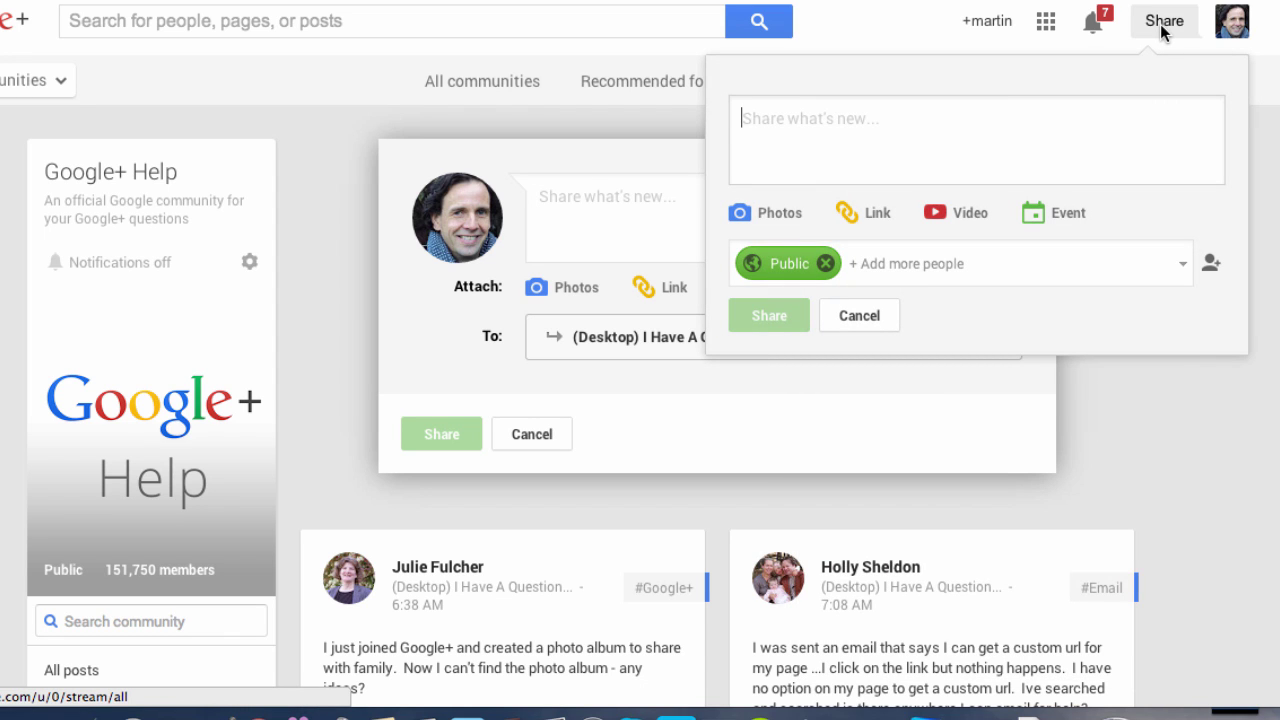
click(865, 318)
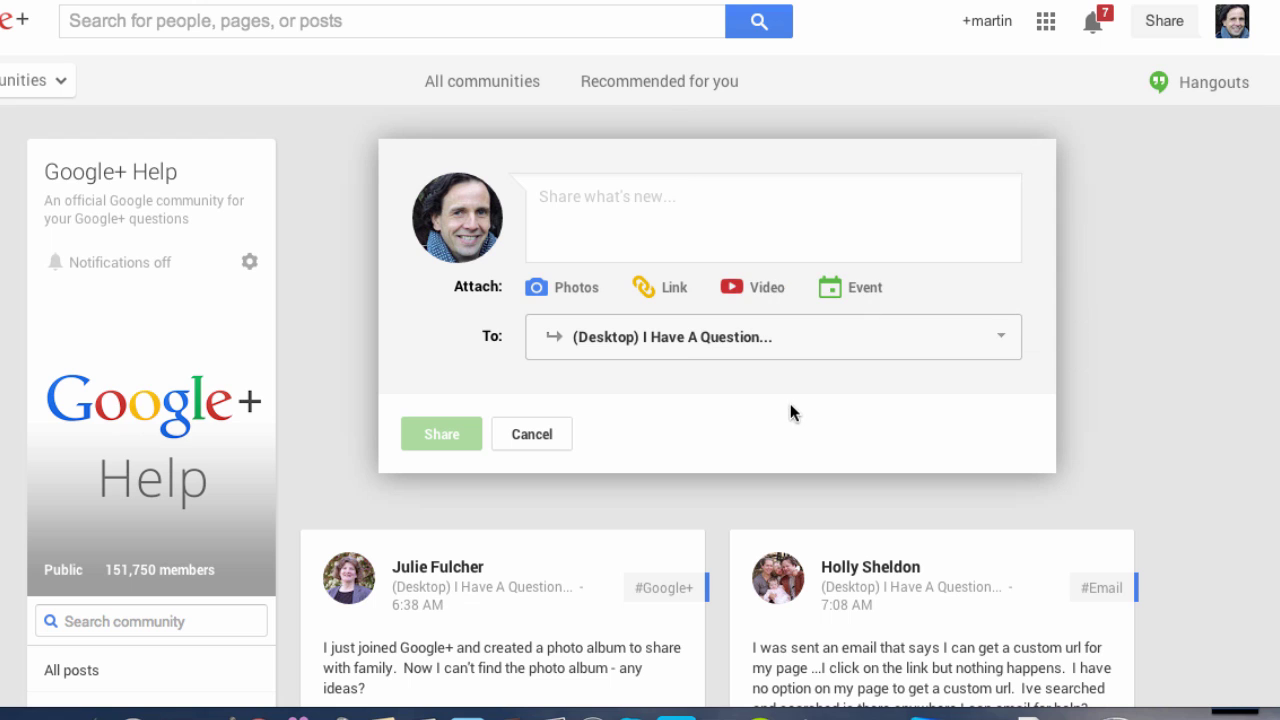
click(996, 337)
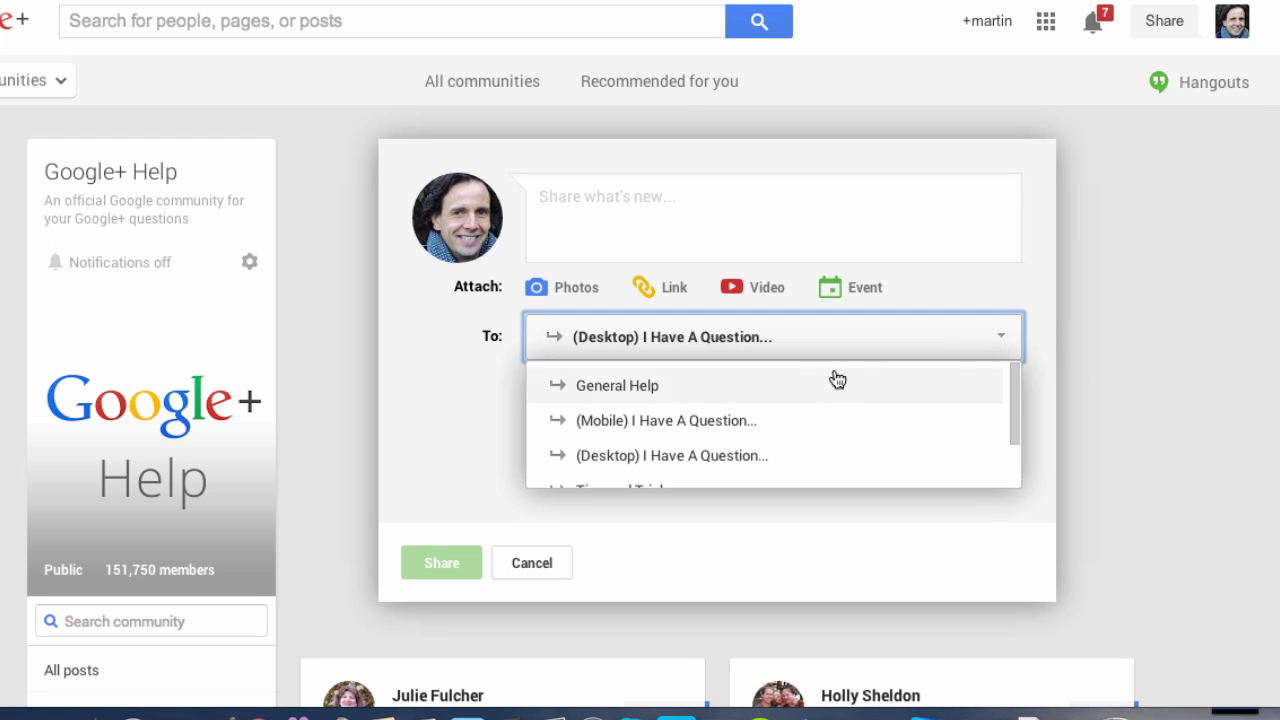
scroll(815, 383, down, 3)
scroll(815, 383, up, 3)
click(690, 180)
text(This is a helpful post!)
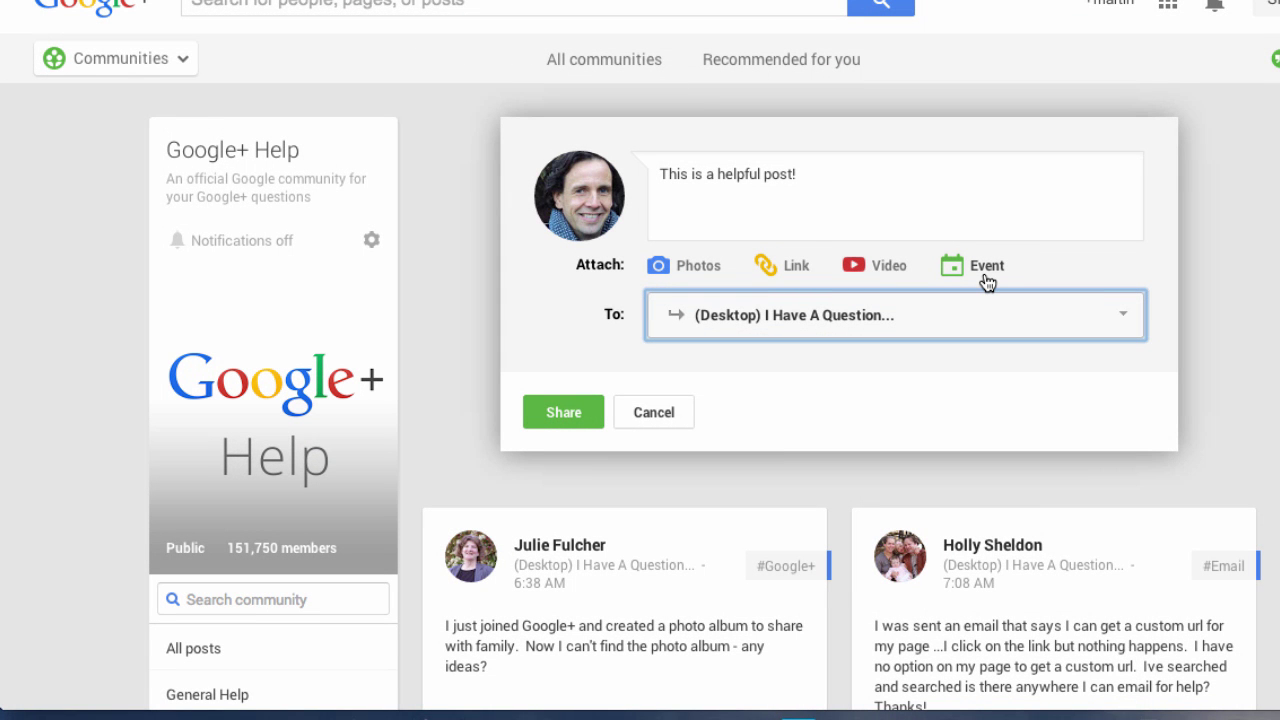
click(857, 208)
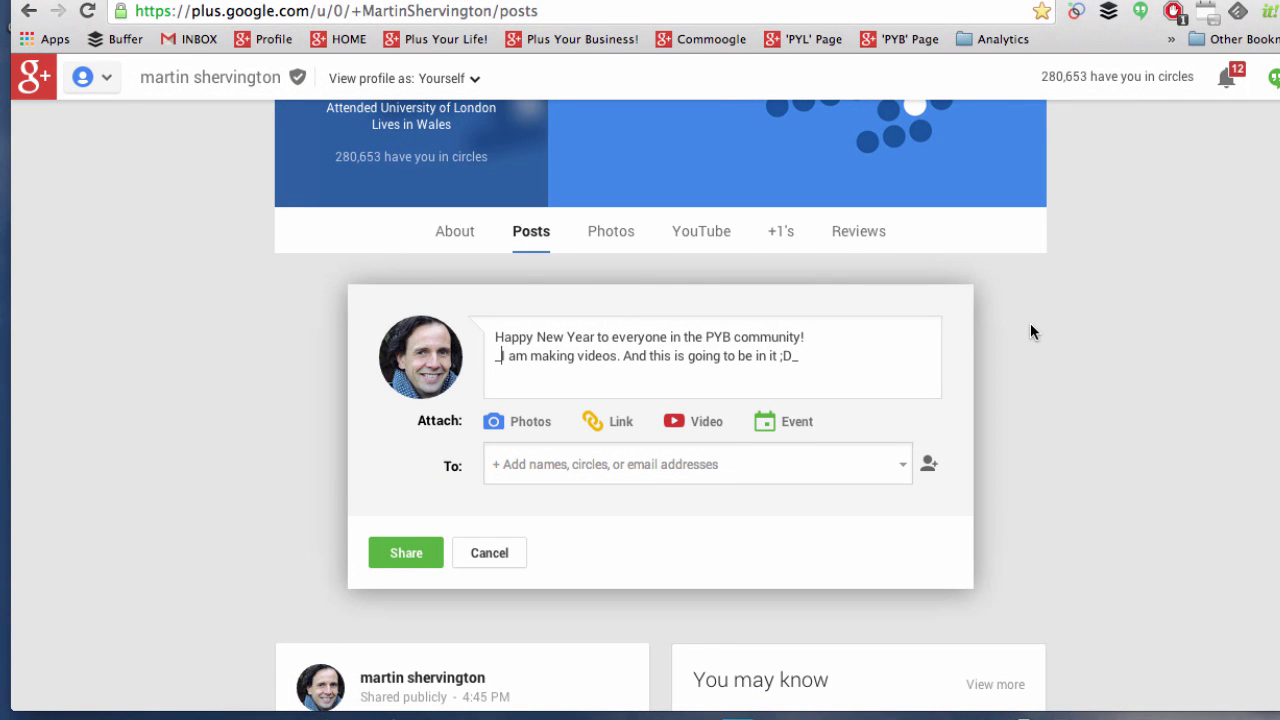
- Address the New Year draft to Plus Your Business! under Discussion, clearing leftover audience text
scroll(1031, 331, down, 1)
scroll(1030, 324, down, 1)
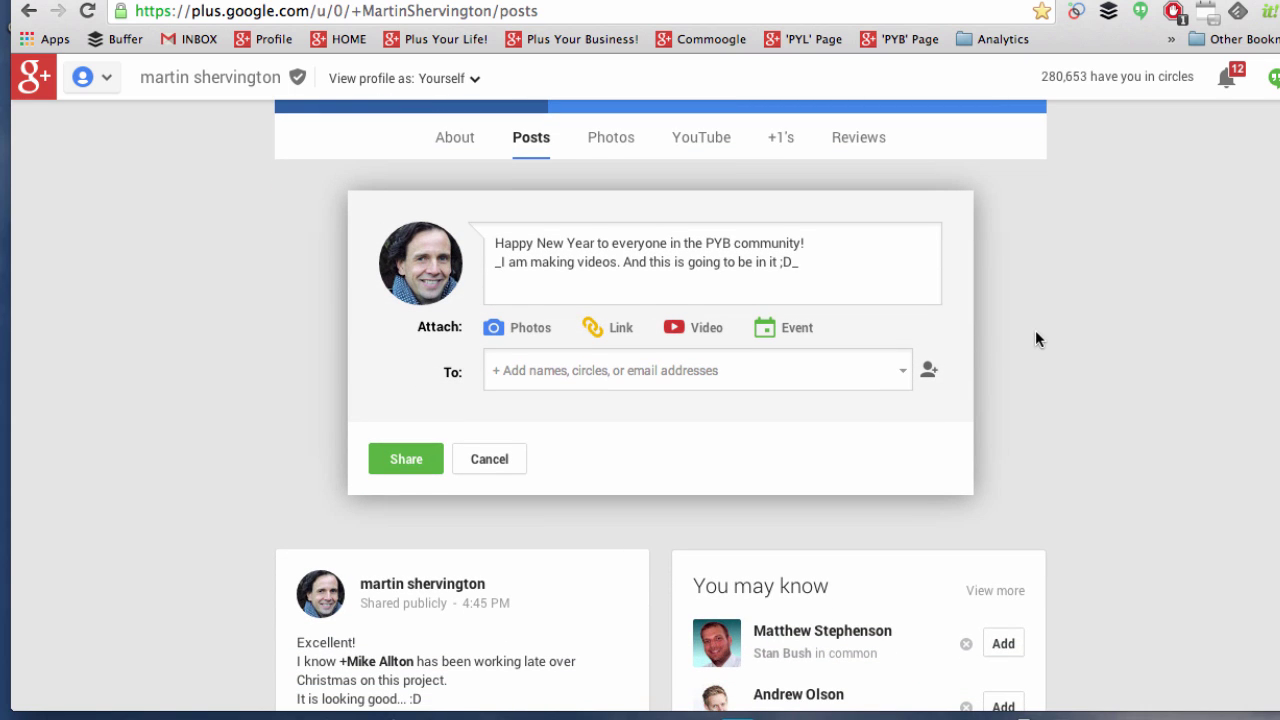
scroll(879, 394, down, 1)
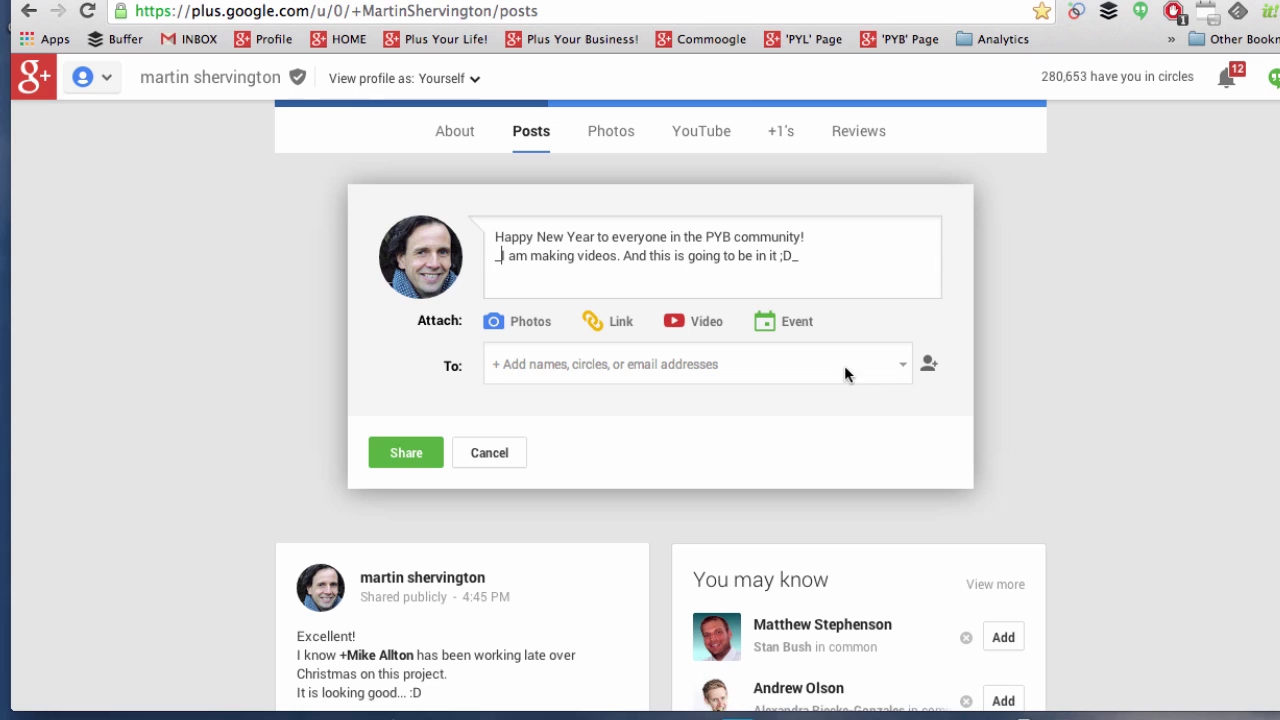
click(682, 364)
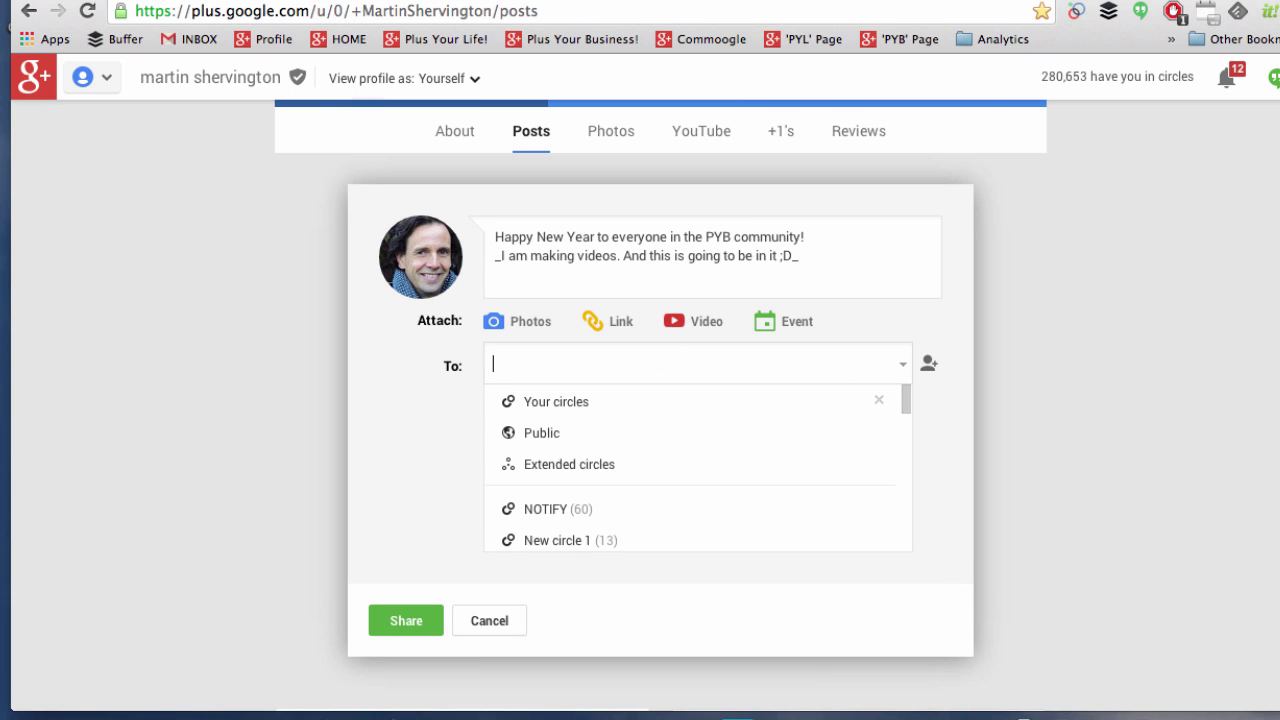
text(plus your)
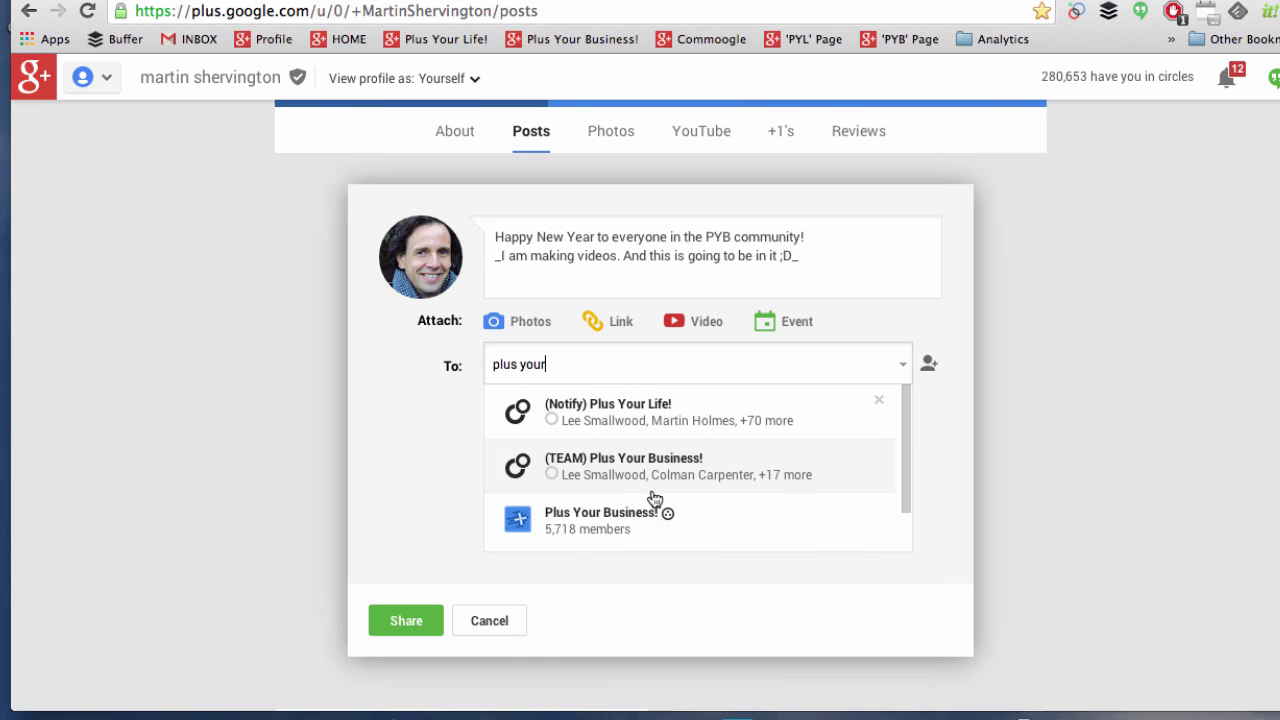
click(637, 515)
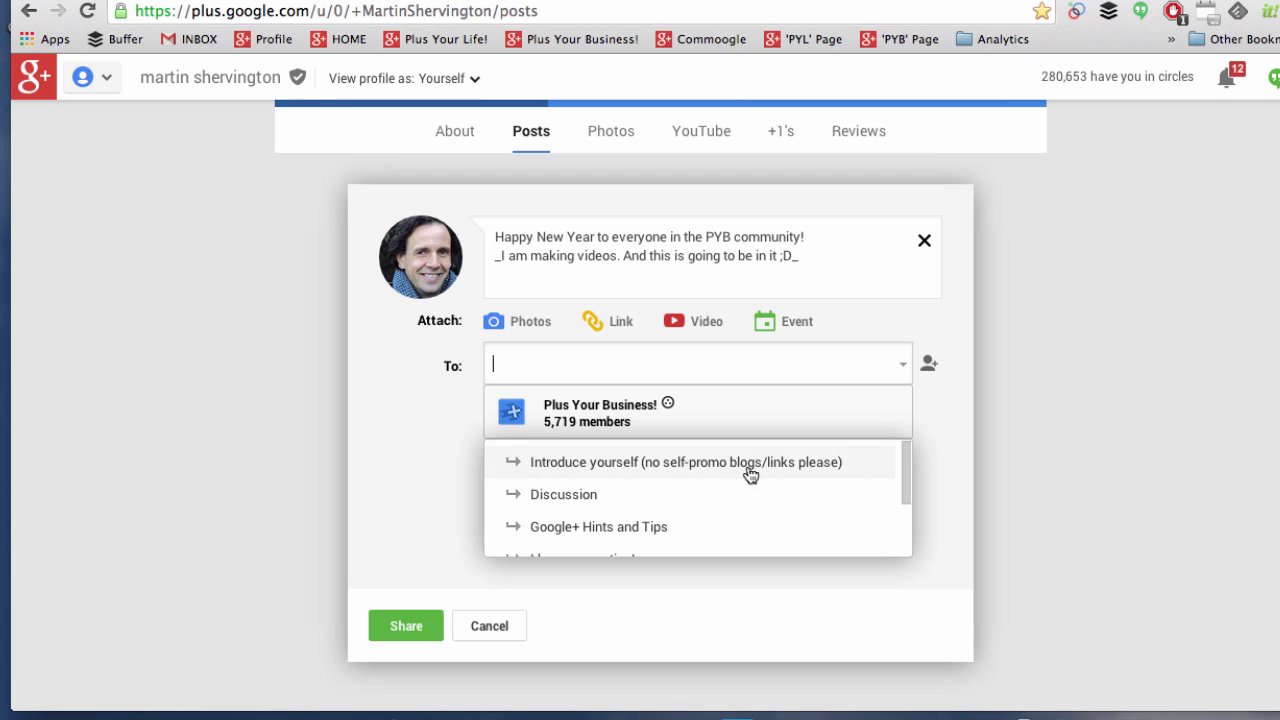
click(627, 484)
text(p)
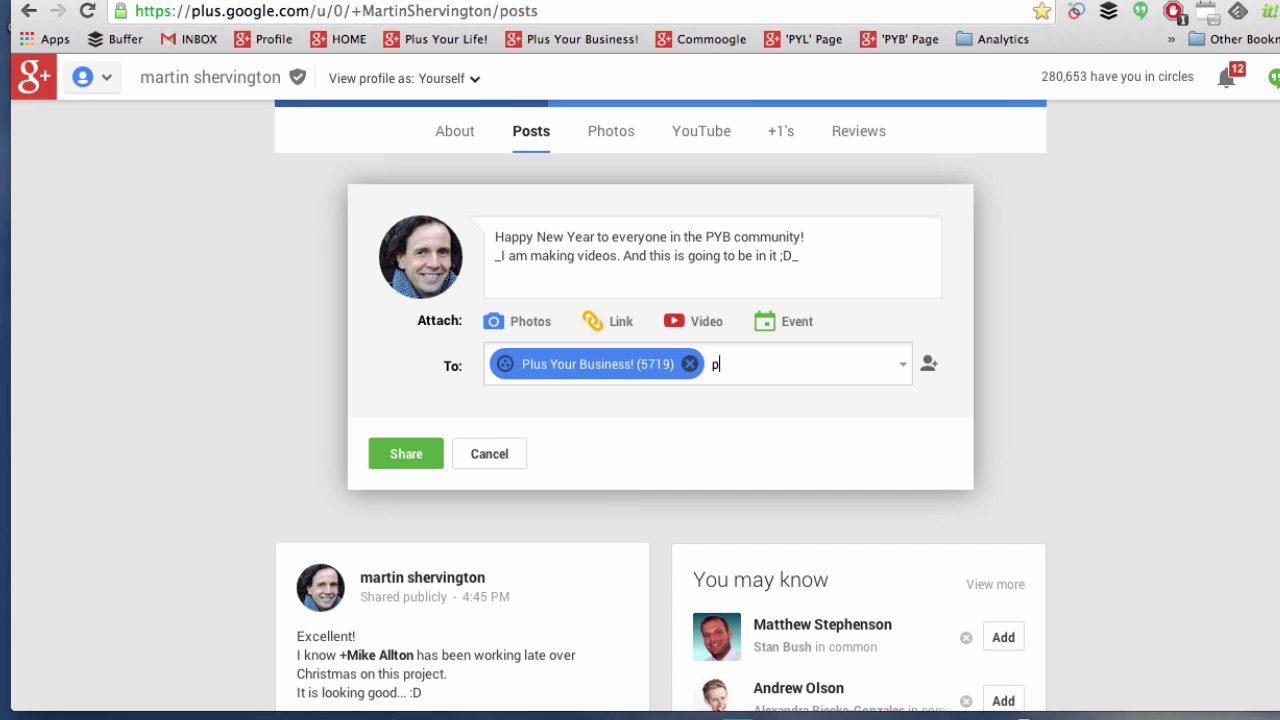
text(ublic)
key(BackSpace)
key(BackSpace)
key(BackSpace)
key(BackSpace)
key(BackSpace)
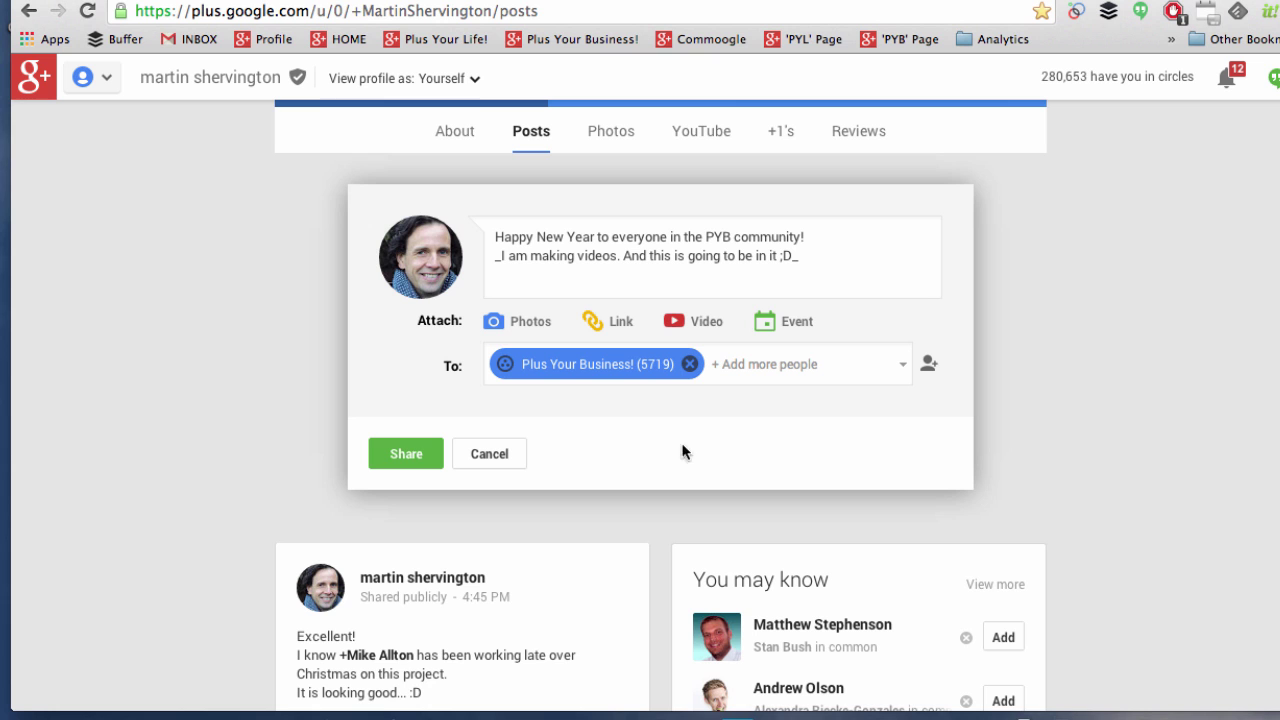
click(415, 457)
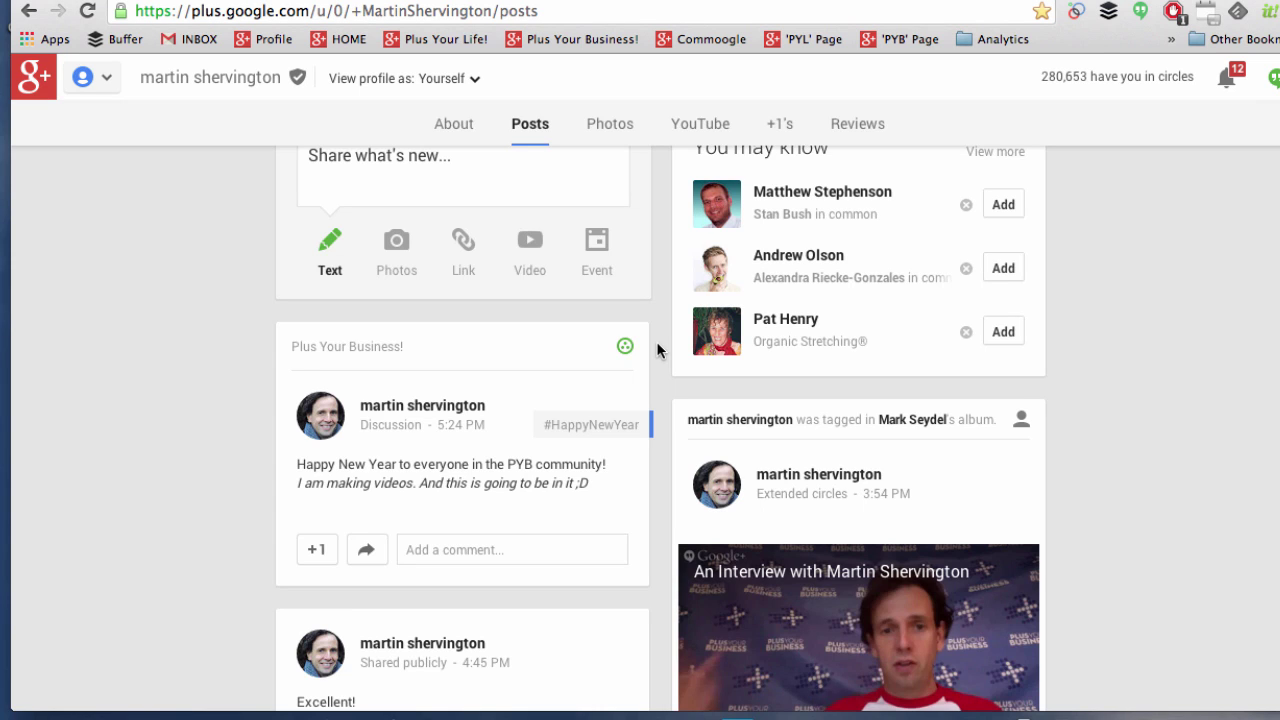
scroll(656, 341, up, 5)
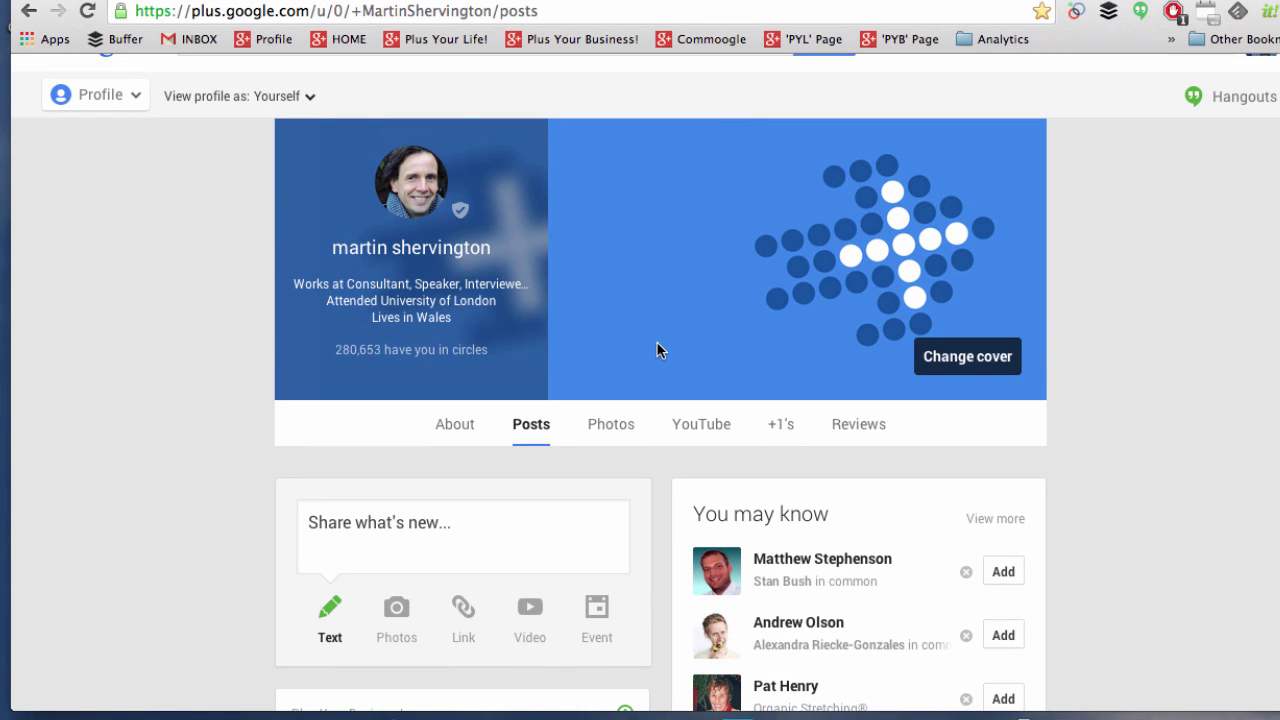
scroll(657, 343, down, 4)
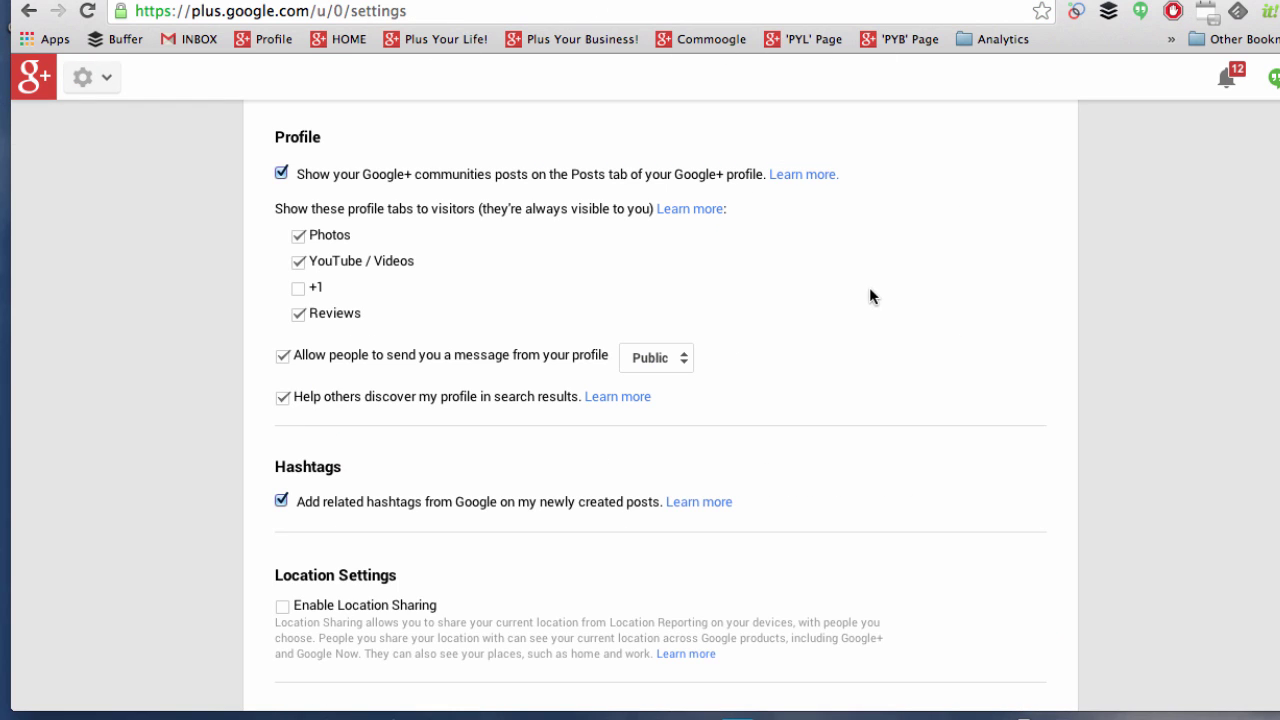
click(281, 173)
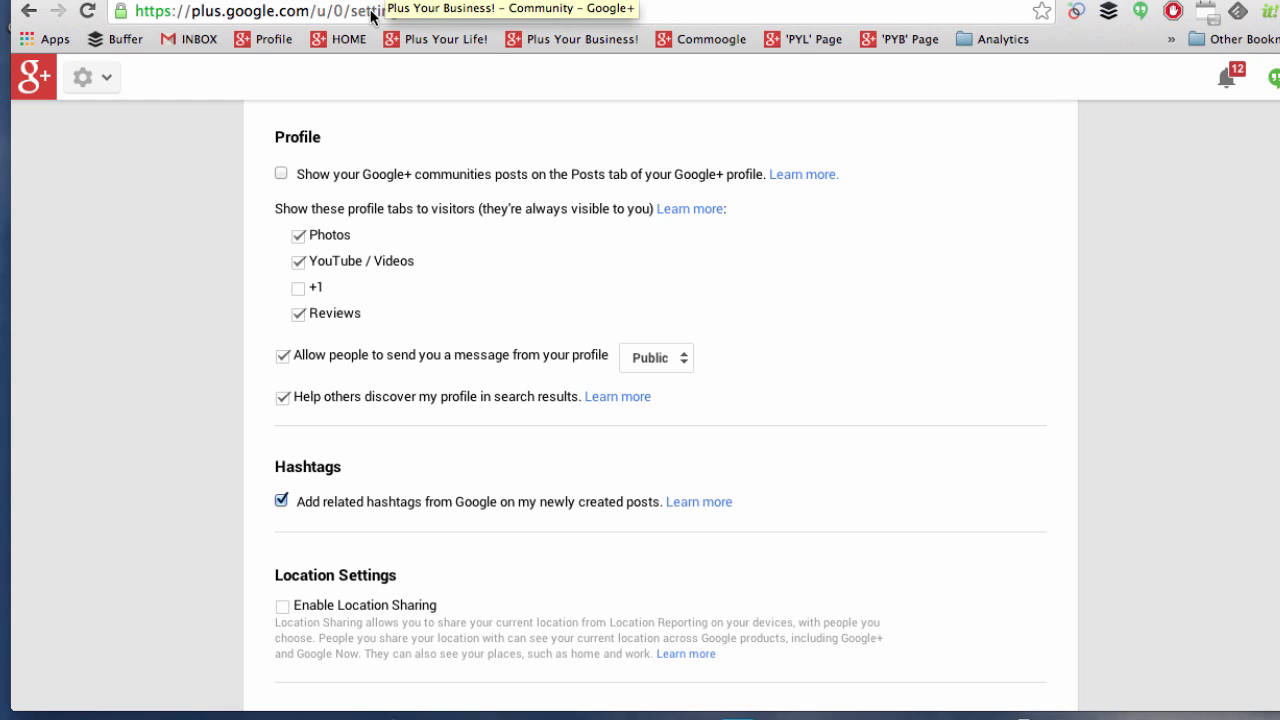
- Open Plus Your Business! and +1 the new-year greeting comment
click(574, 39)
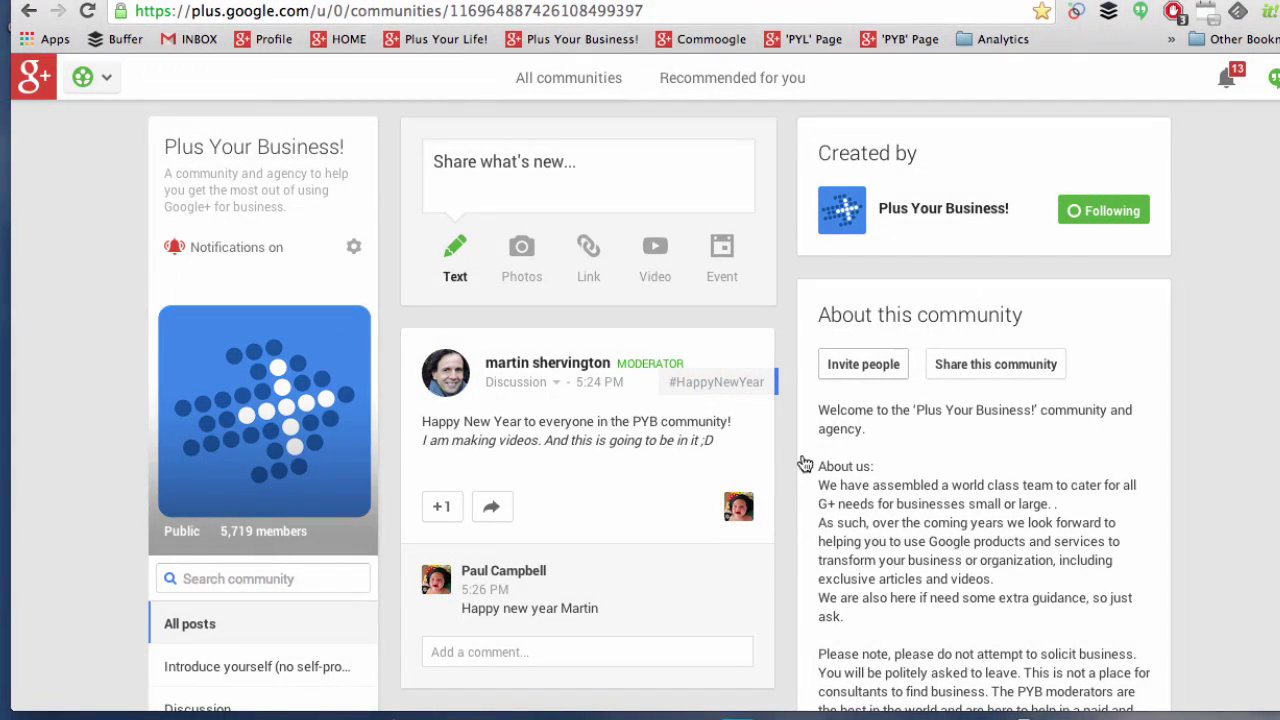
scroll(800, 400, down, 1)
scroll(791, 423, down, 1)
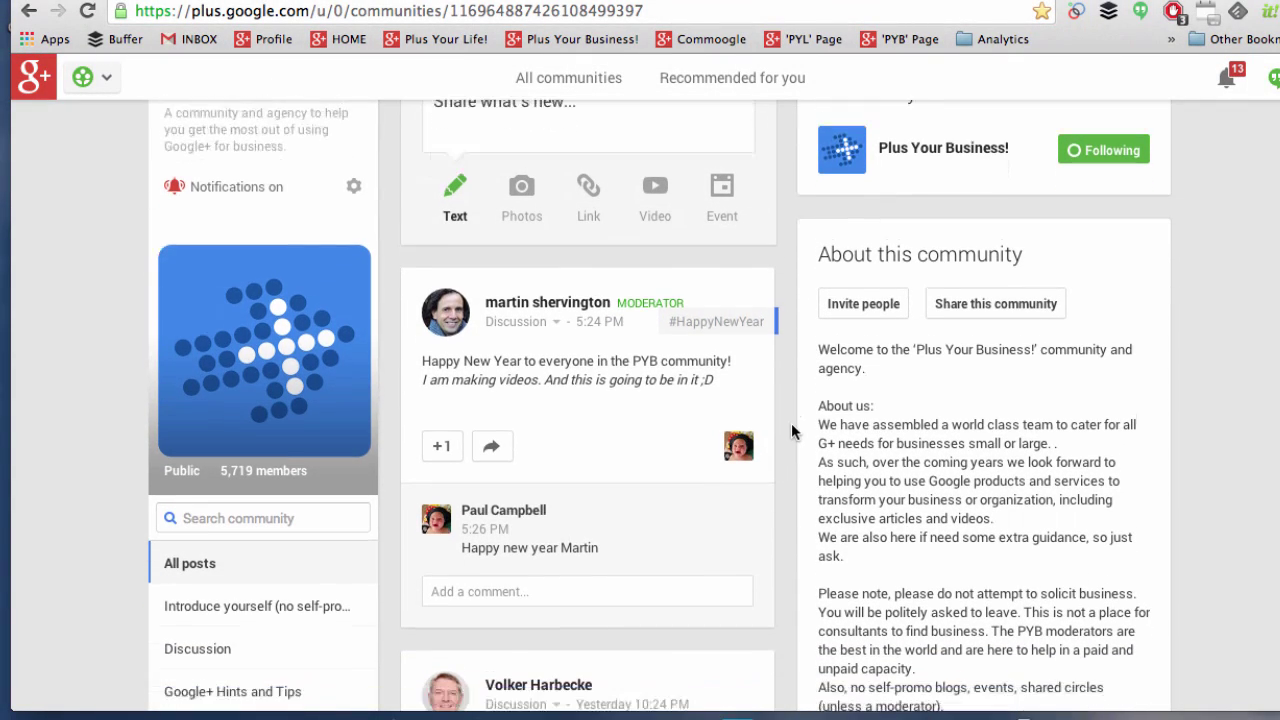
click(528, 536)
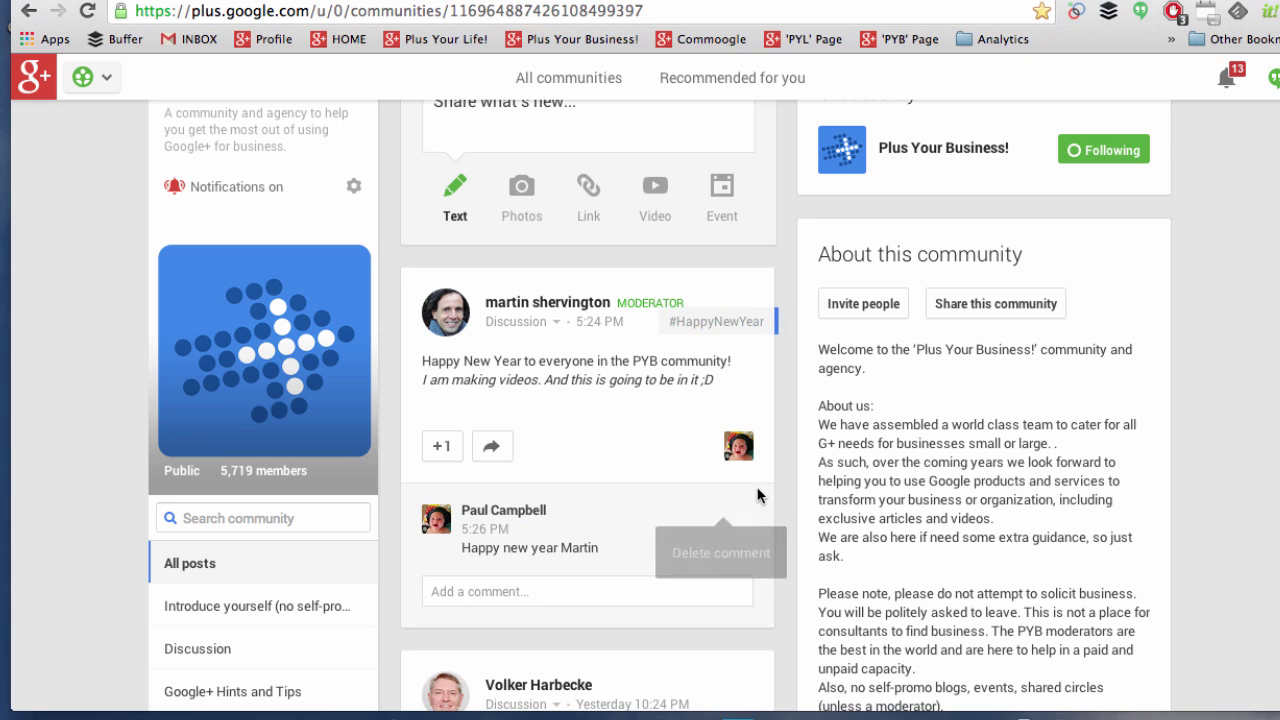
- Post a 'Thank you!' reply to the comment and view who +1'd it
scroll(781, 445, down, 1)
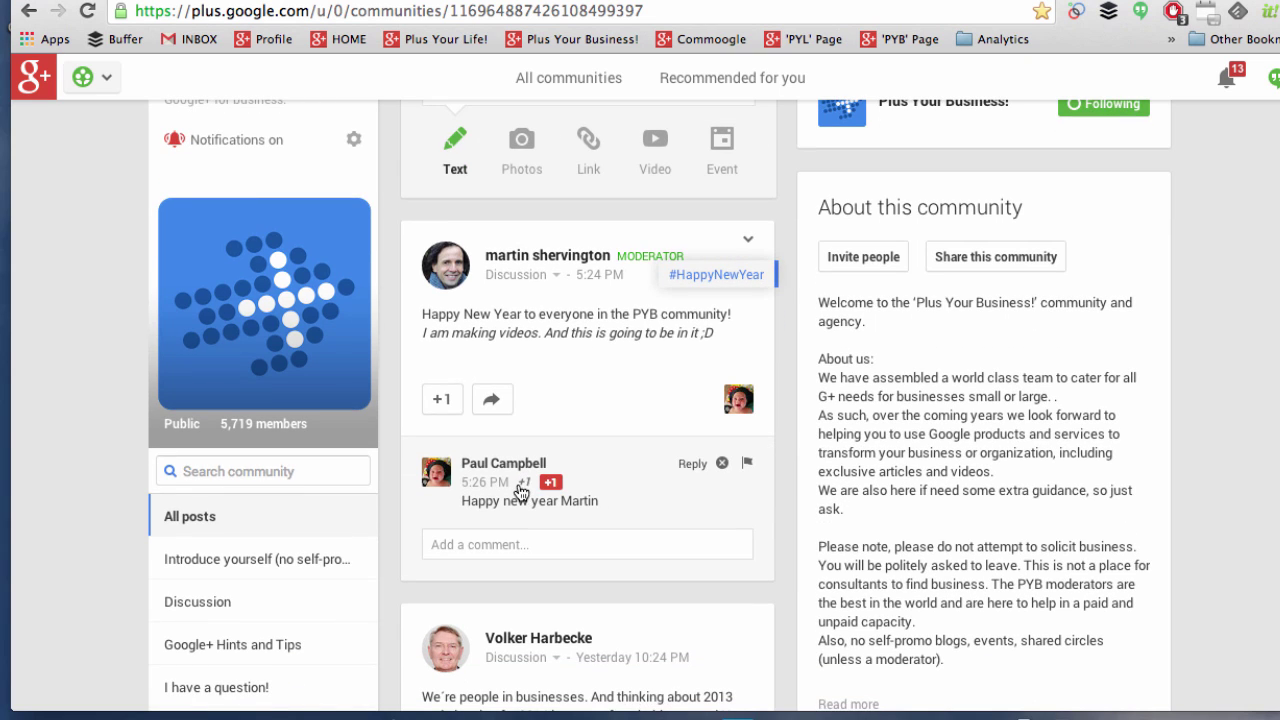
click(693, 466)
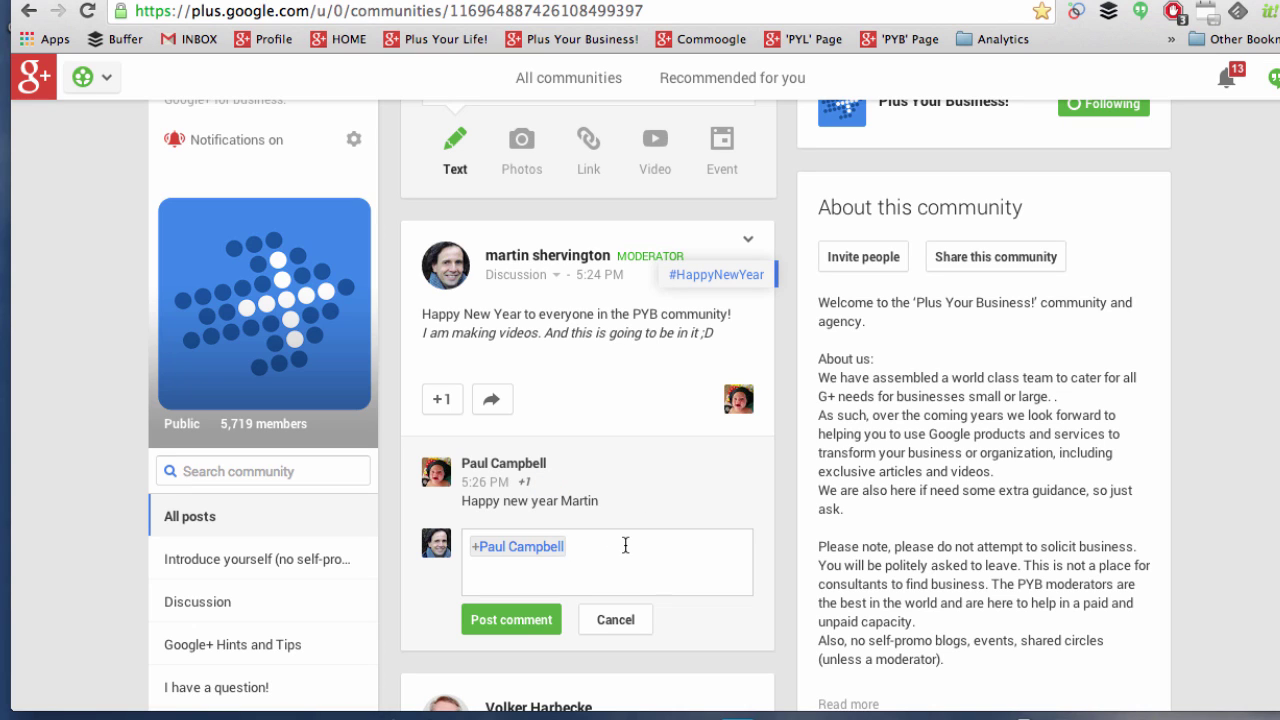
text(thnka)
key(BackSpace)
key(BackSpace)
key(BackSpace)
text(ank)
text( you)
text(!)
click(511, 619)
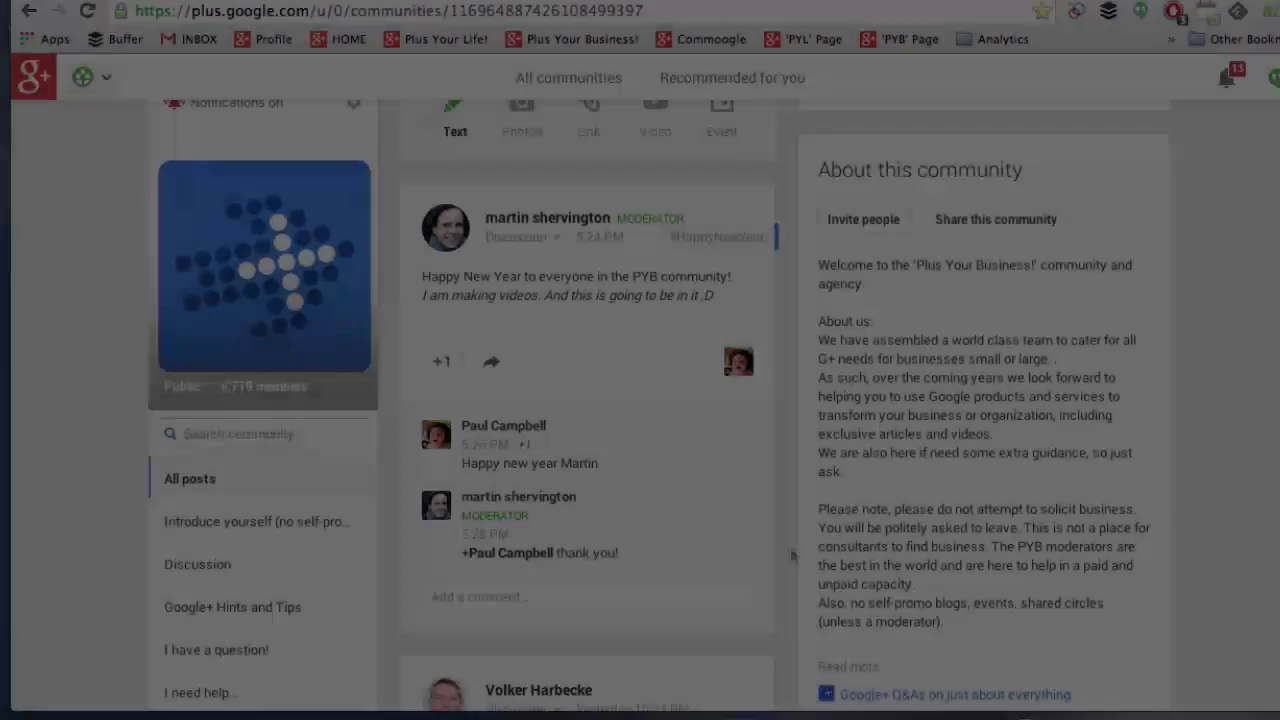
click(527, 448)
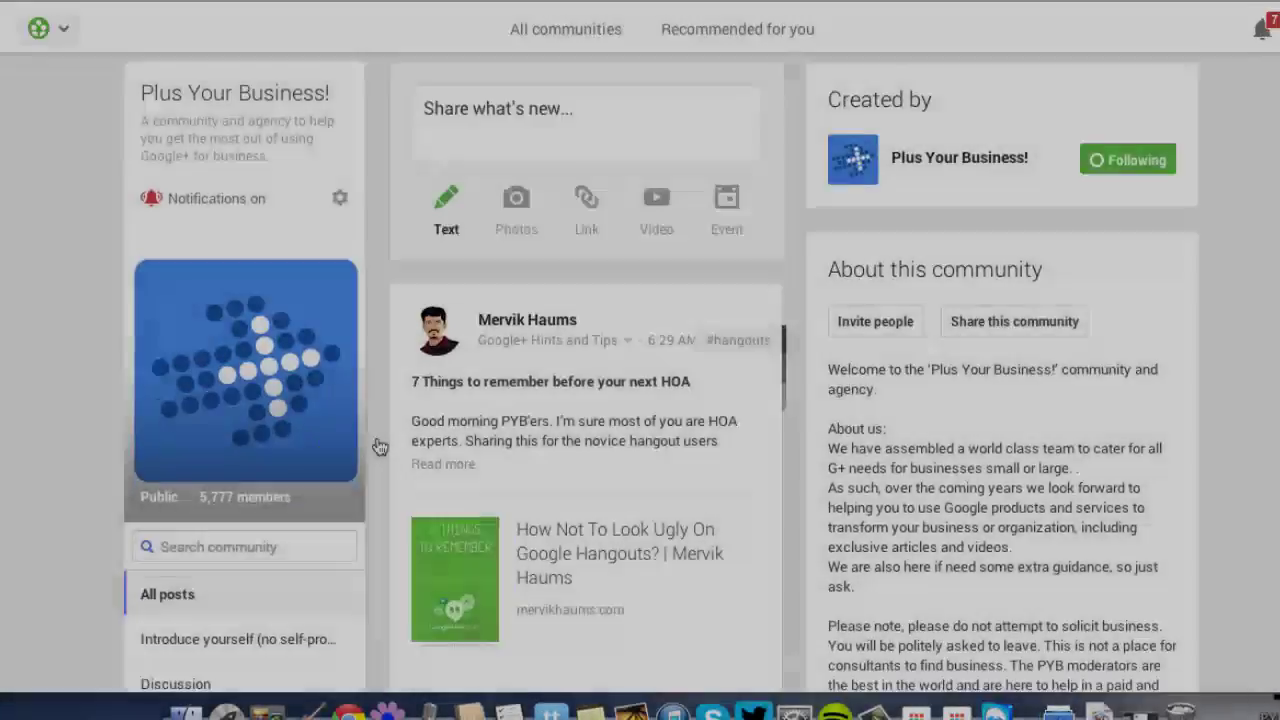
scroll(375, 440, down, 2)
scroll(380, 446, down, 5)
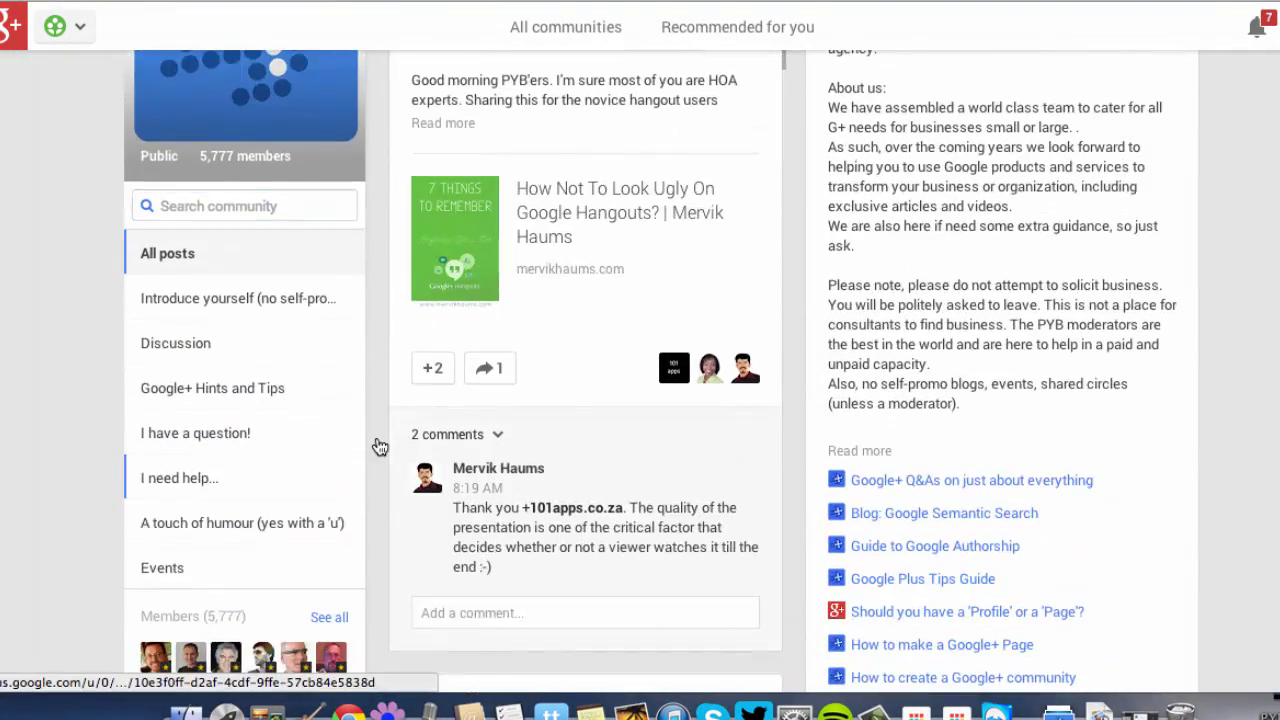
scroll(379, 446, down, 3)
scroll(377, 444, down, 3)
scroll(377, 444, down, 1)
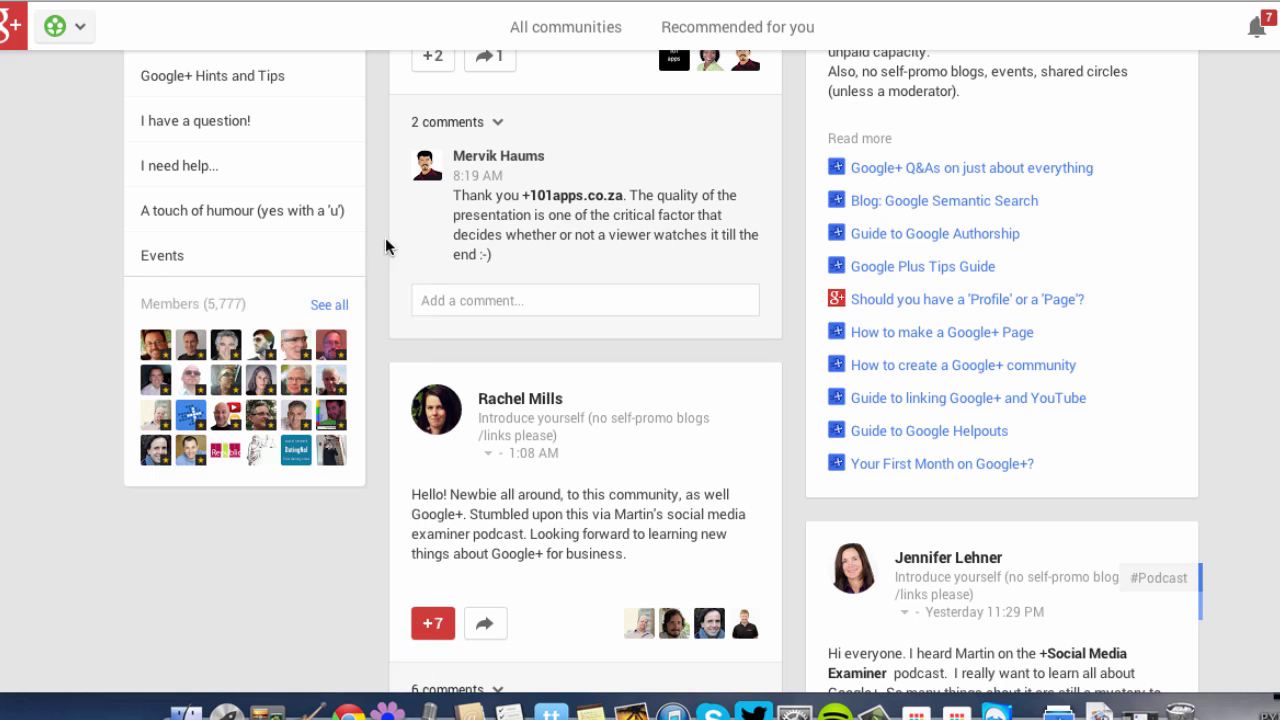
click(343, 310)
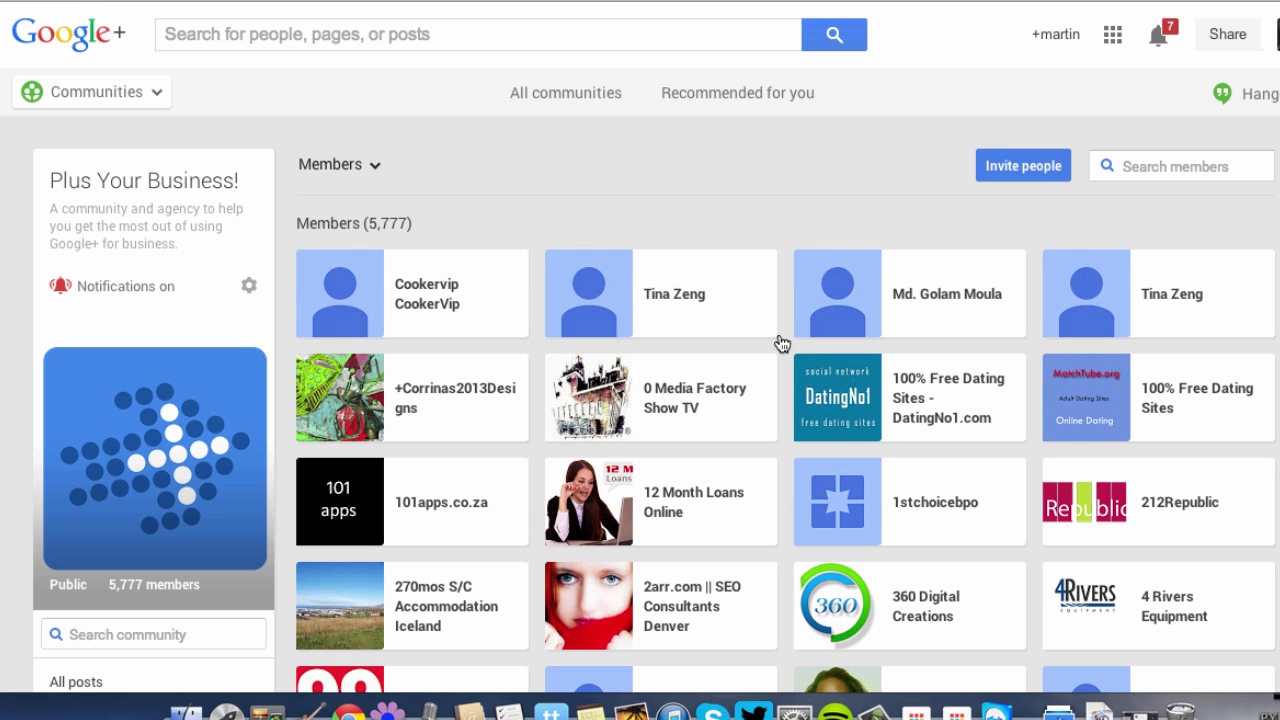
click(1157, 170)
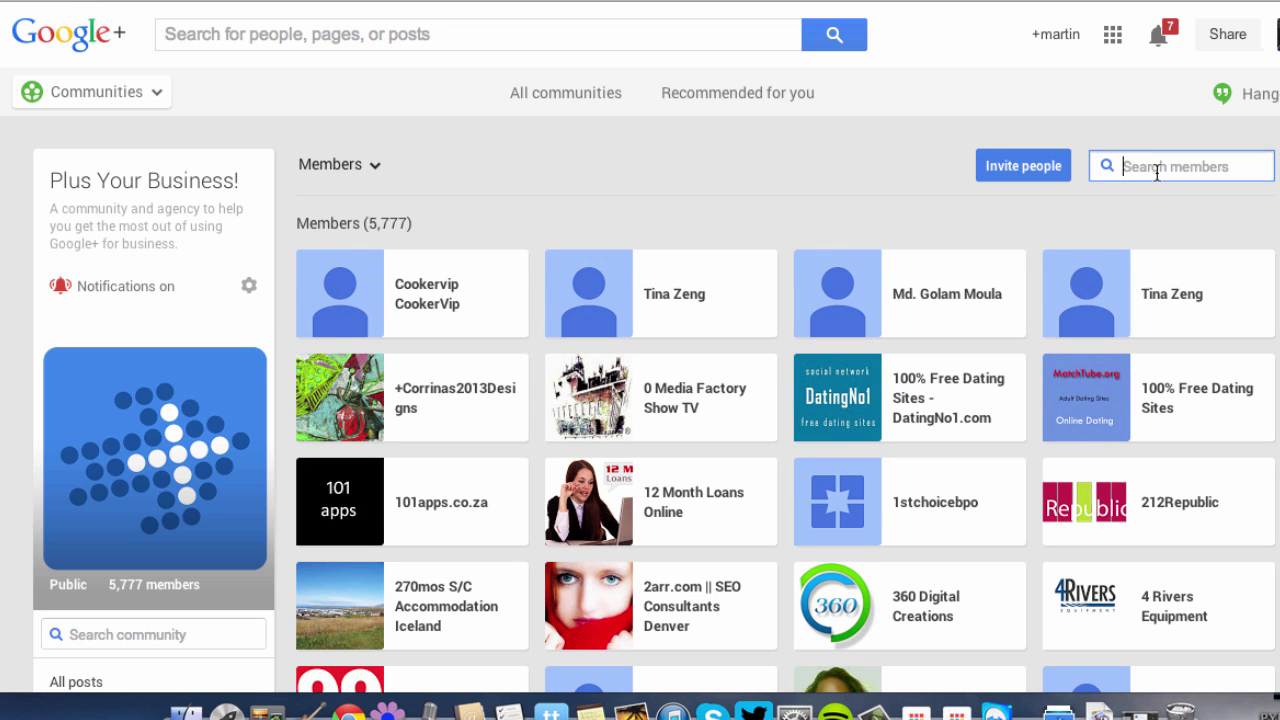
scroll(1157, 172, down, 1)
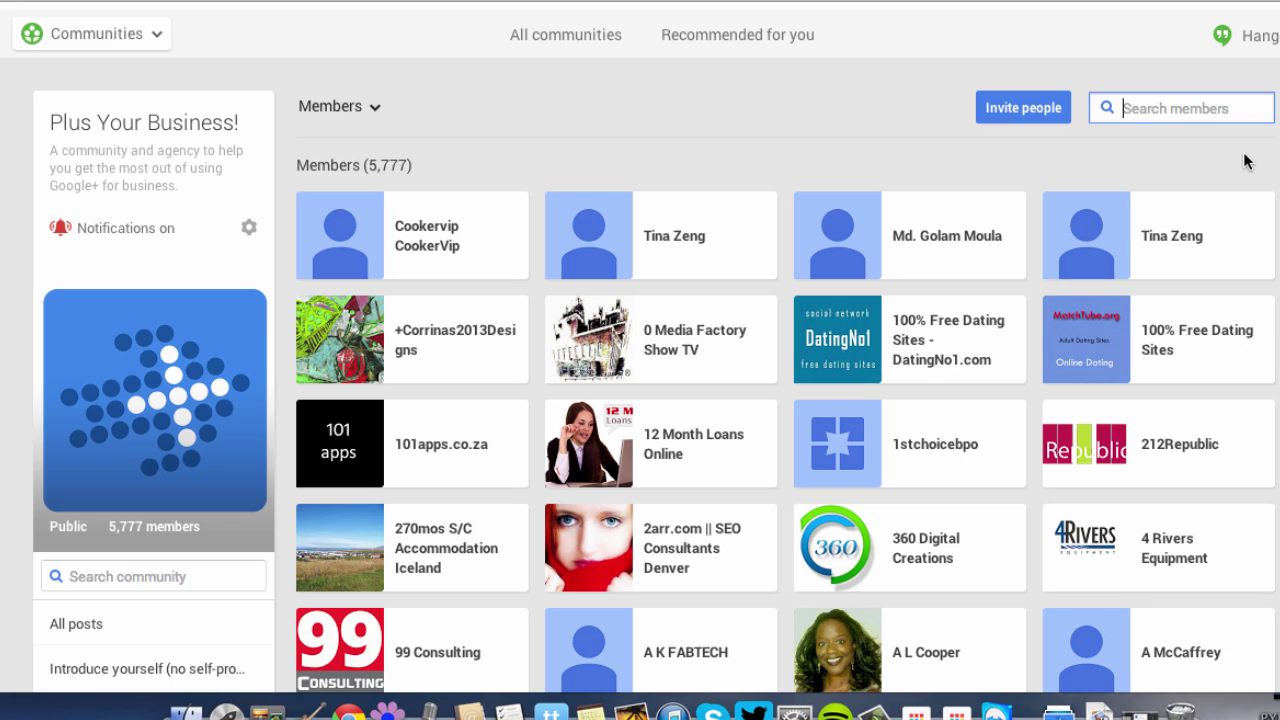
scroll(1247, 161, up, 1)
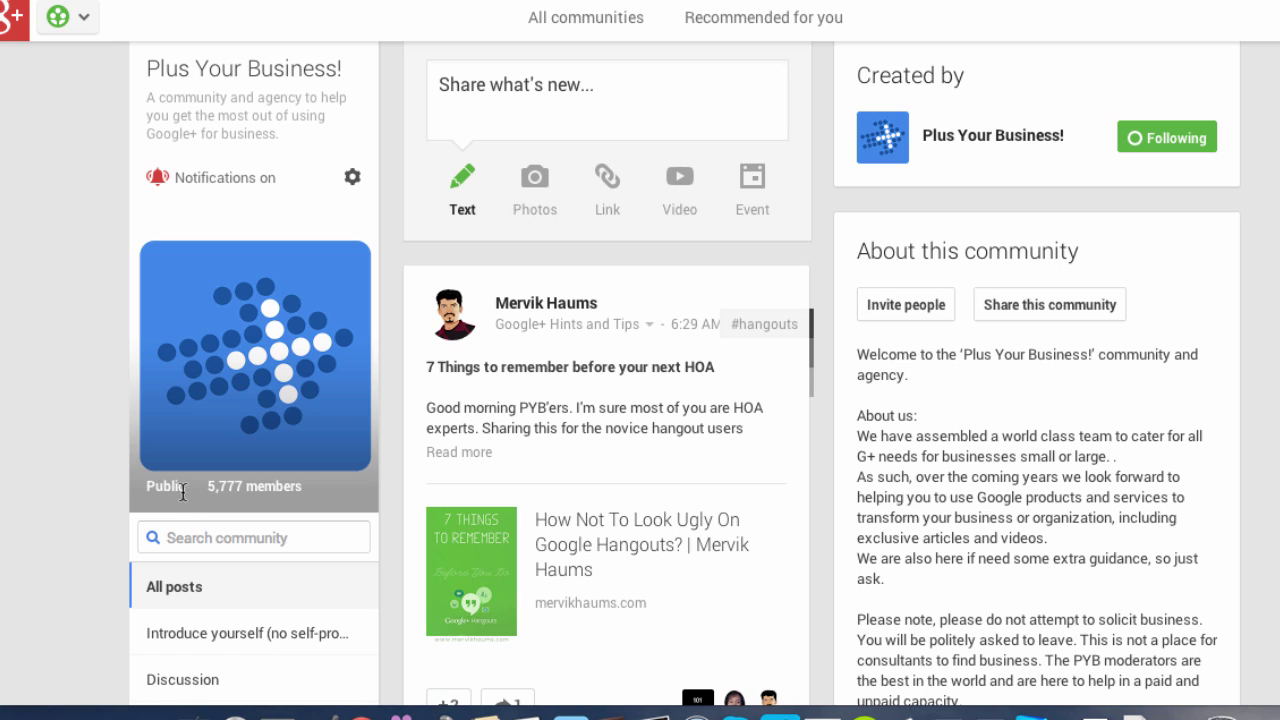
- Open Manage members, browse the member categories, and view a member's remove or ban options
click(352, 180)
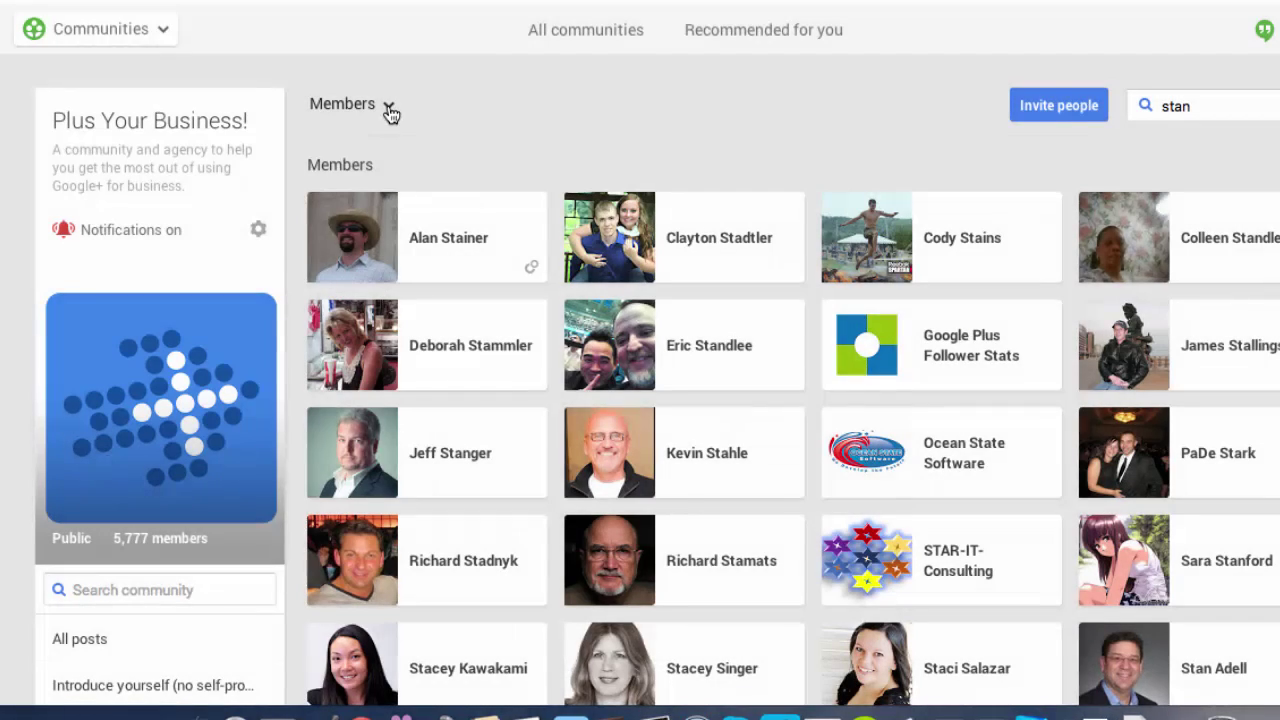
click(388, 108)
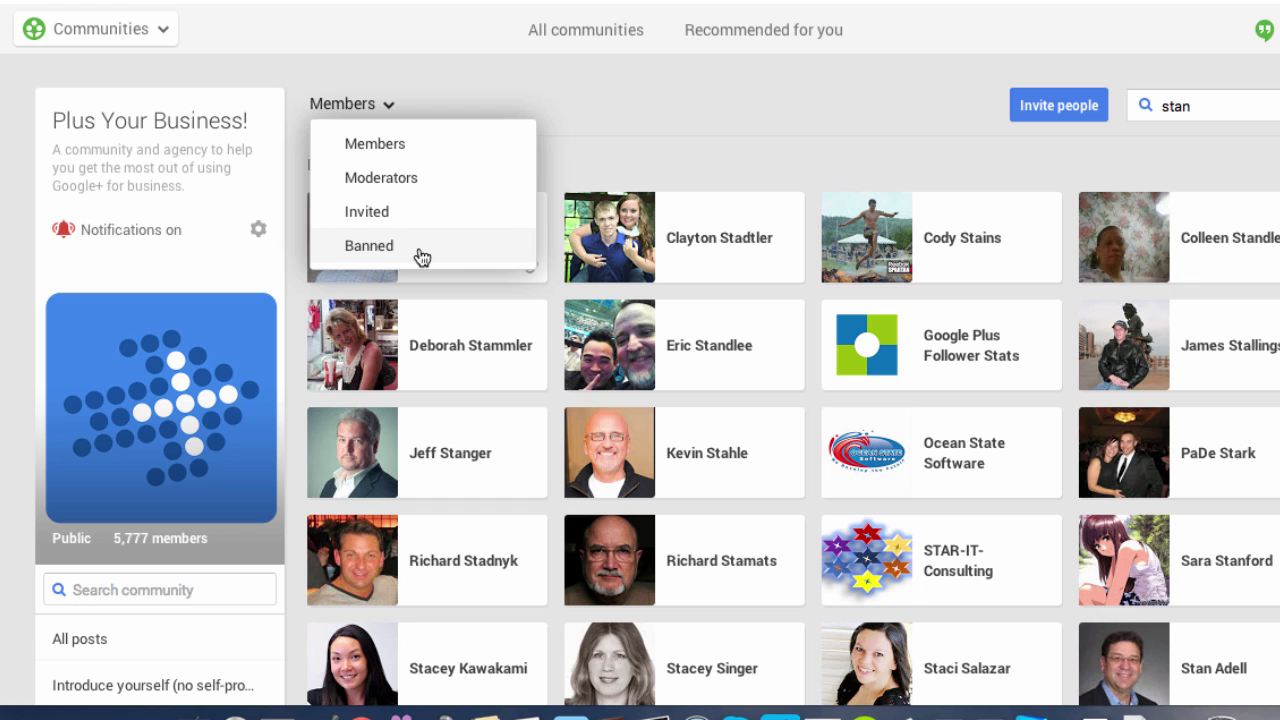
click(584, 162)
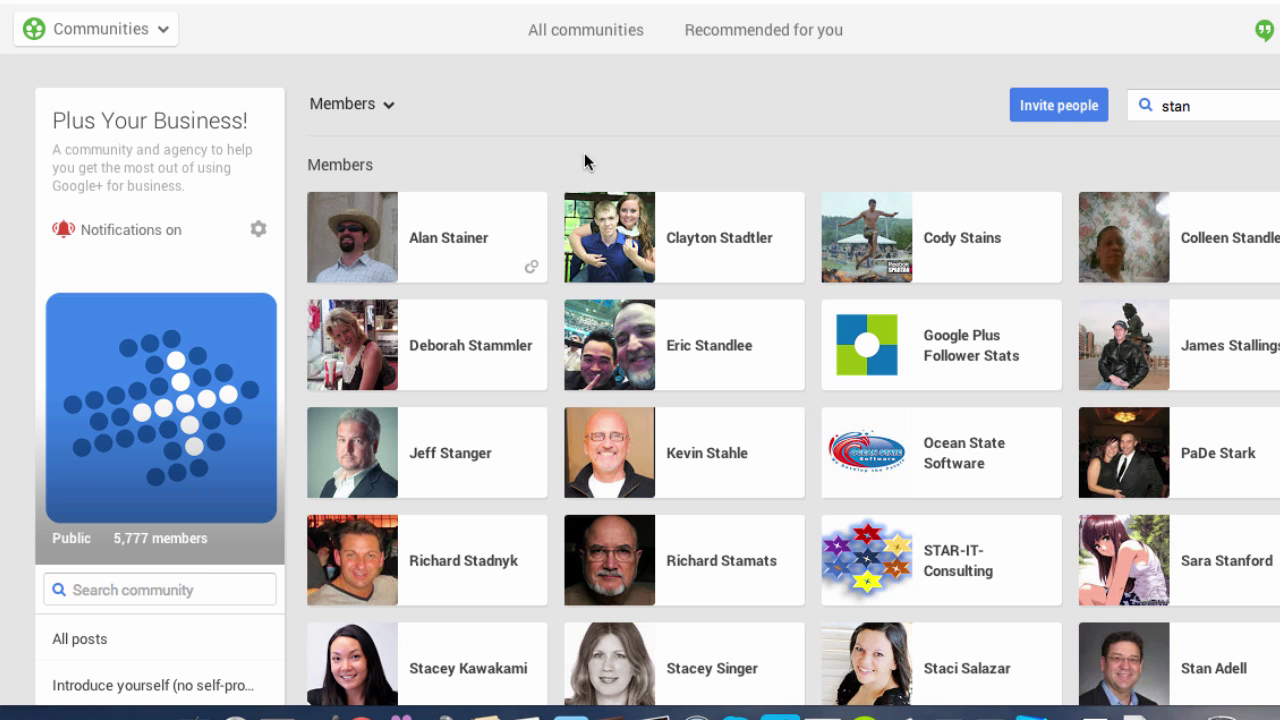
mouse_move(449, 237)
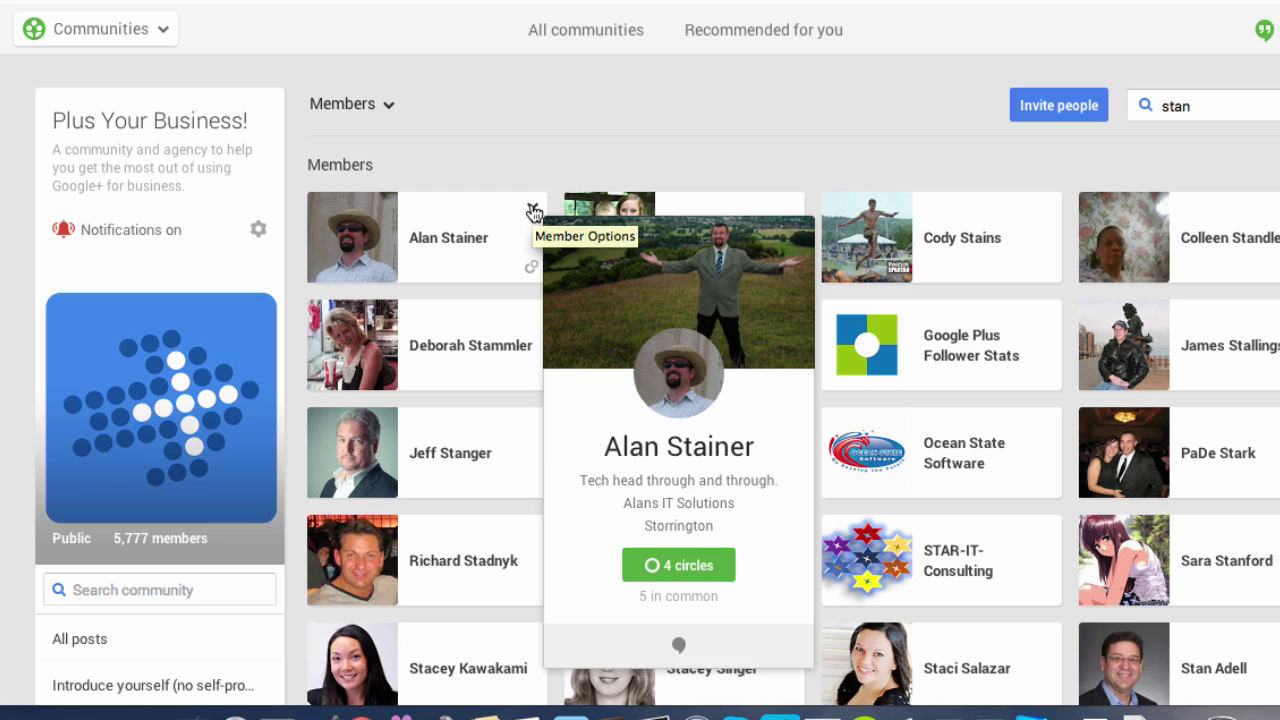
click(534, 213)
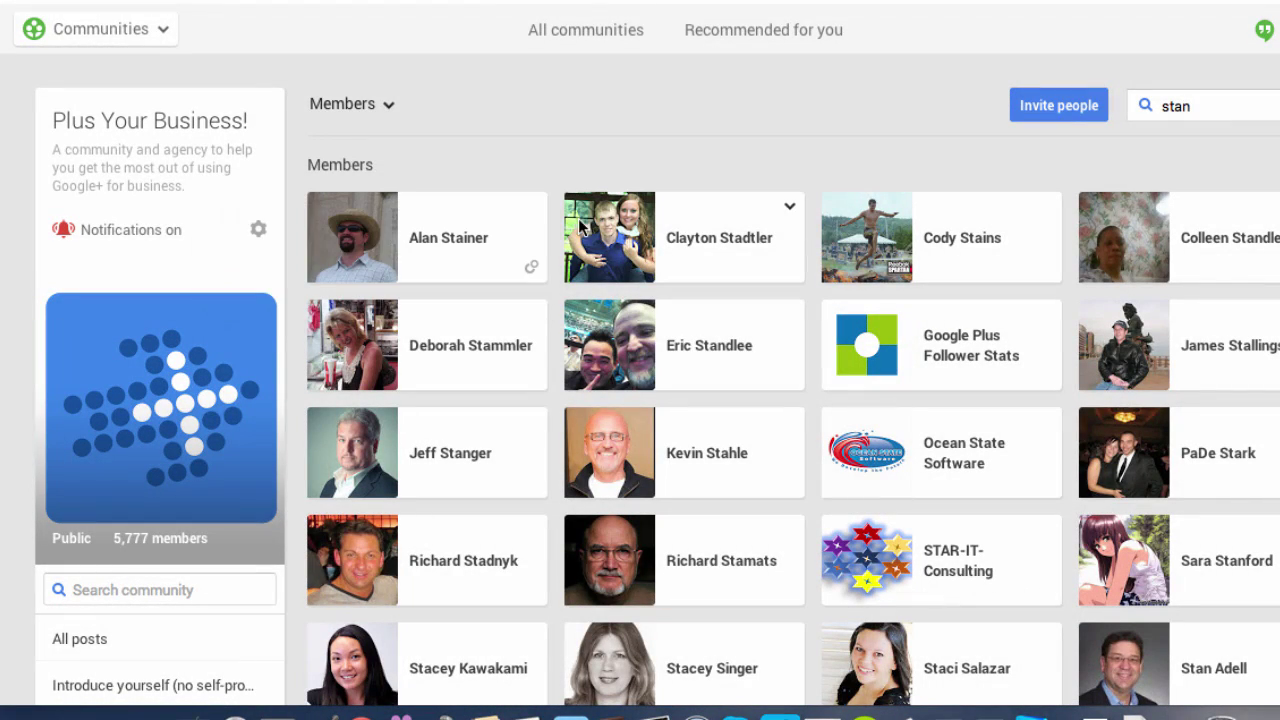
click(534, 211)
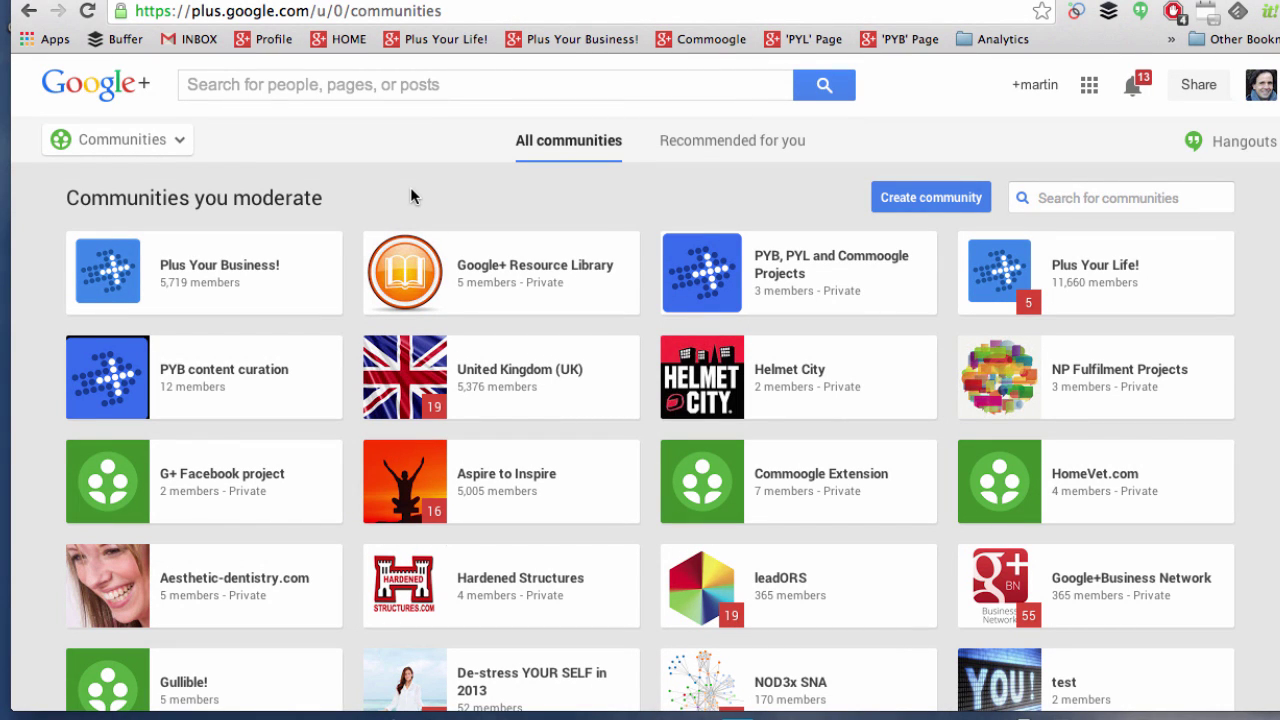
- Open the private Google+ Resource Library community and glance at its settings menu
click(566, 273)
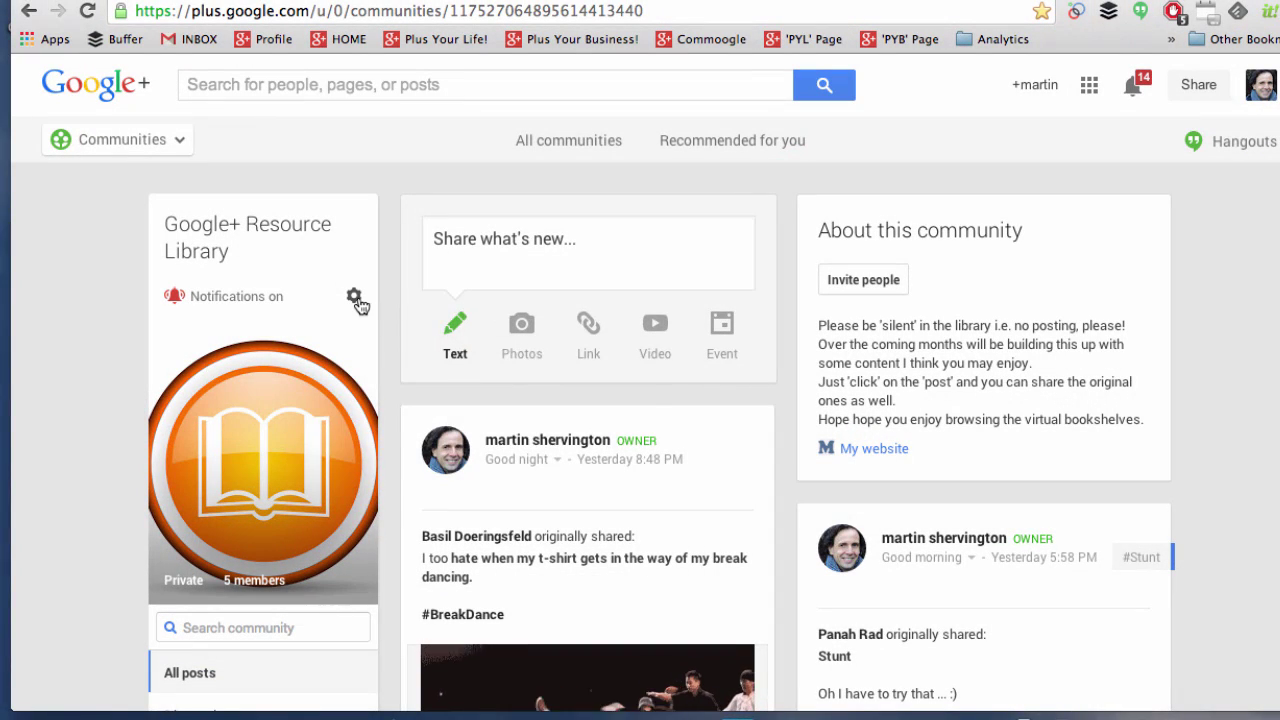
click(356, 300)
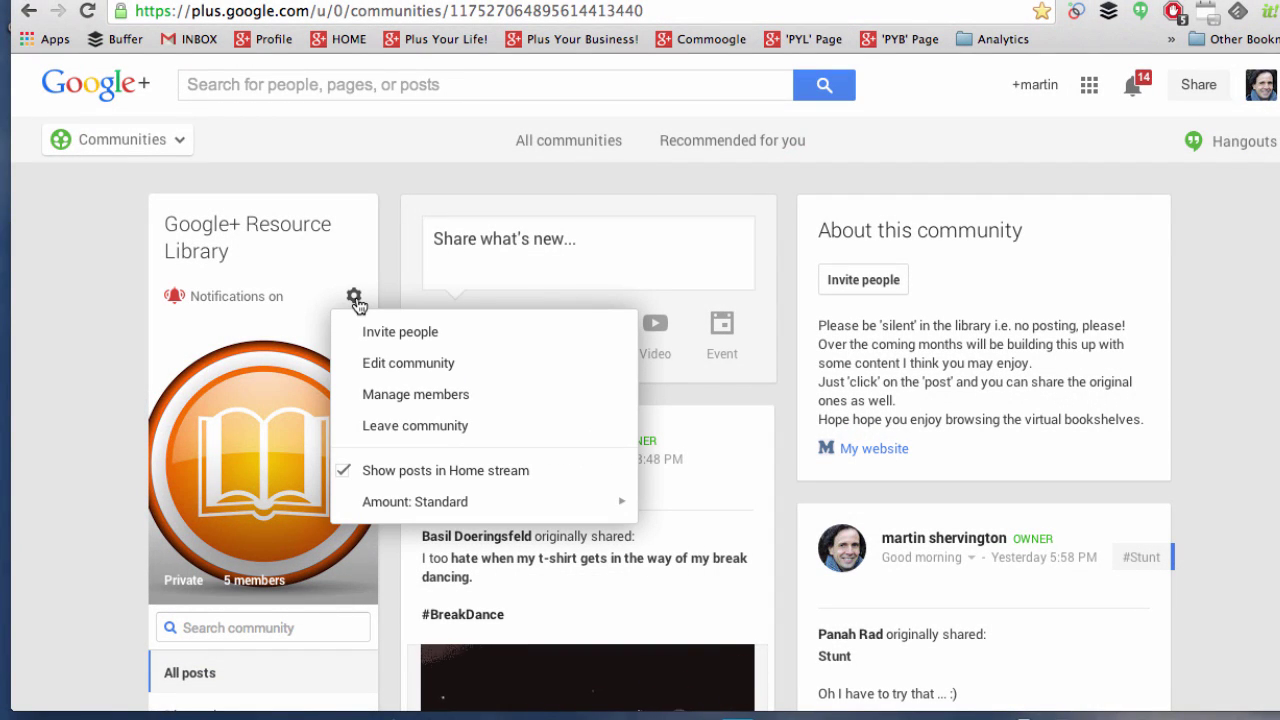
click(388, 271)
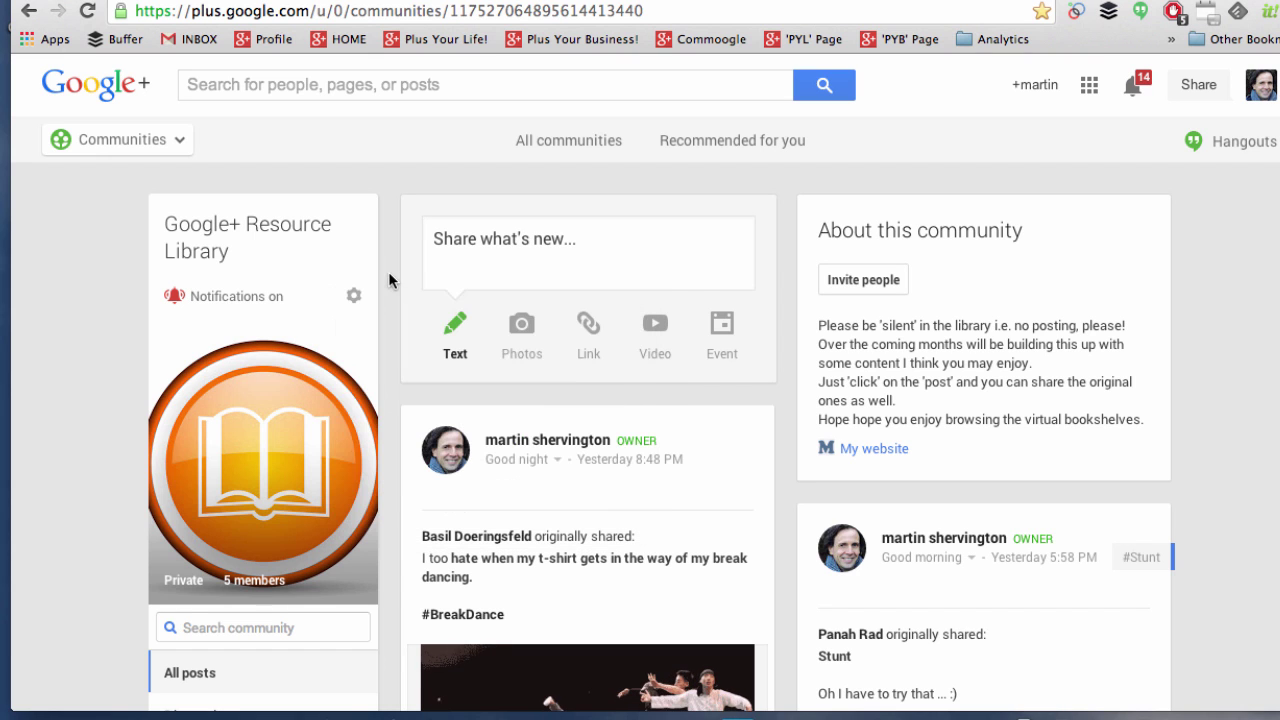
- Share 'This is for a video.' to the community's Discussion category
click(532, 244)
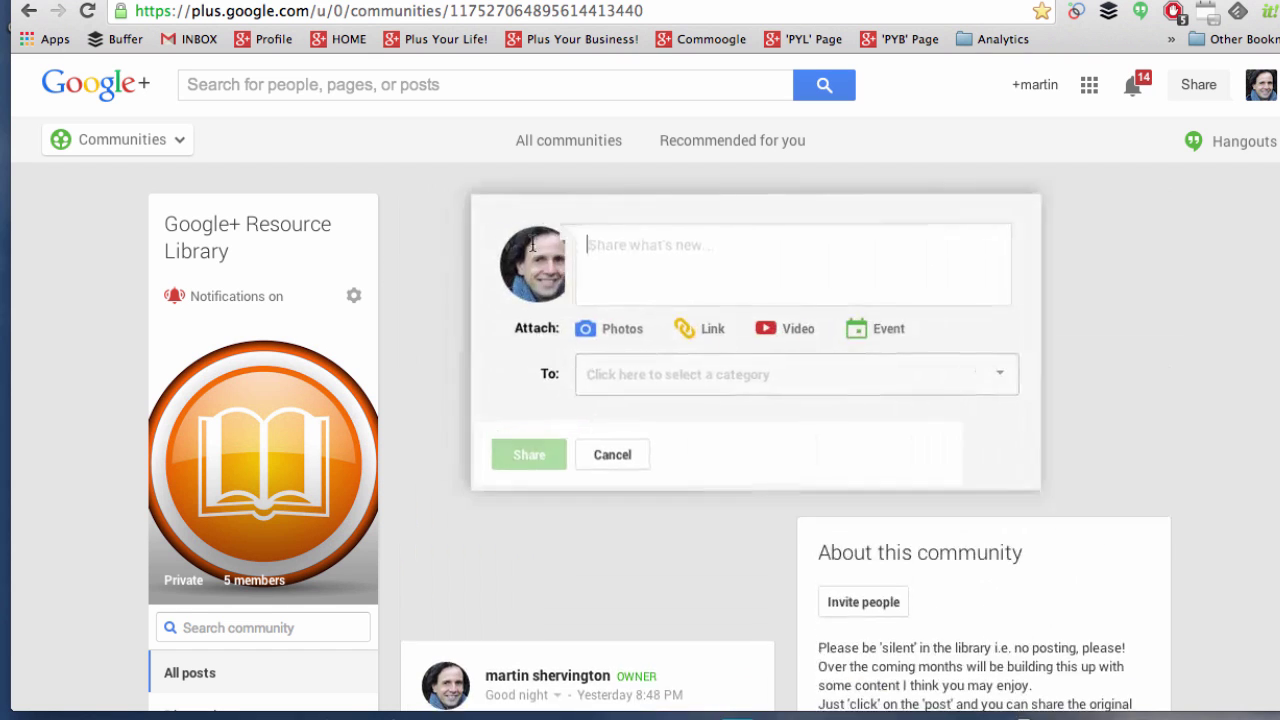
text(This)
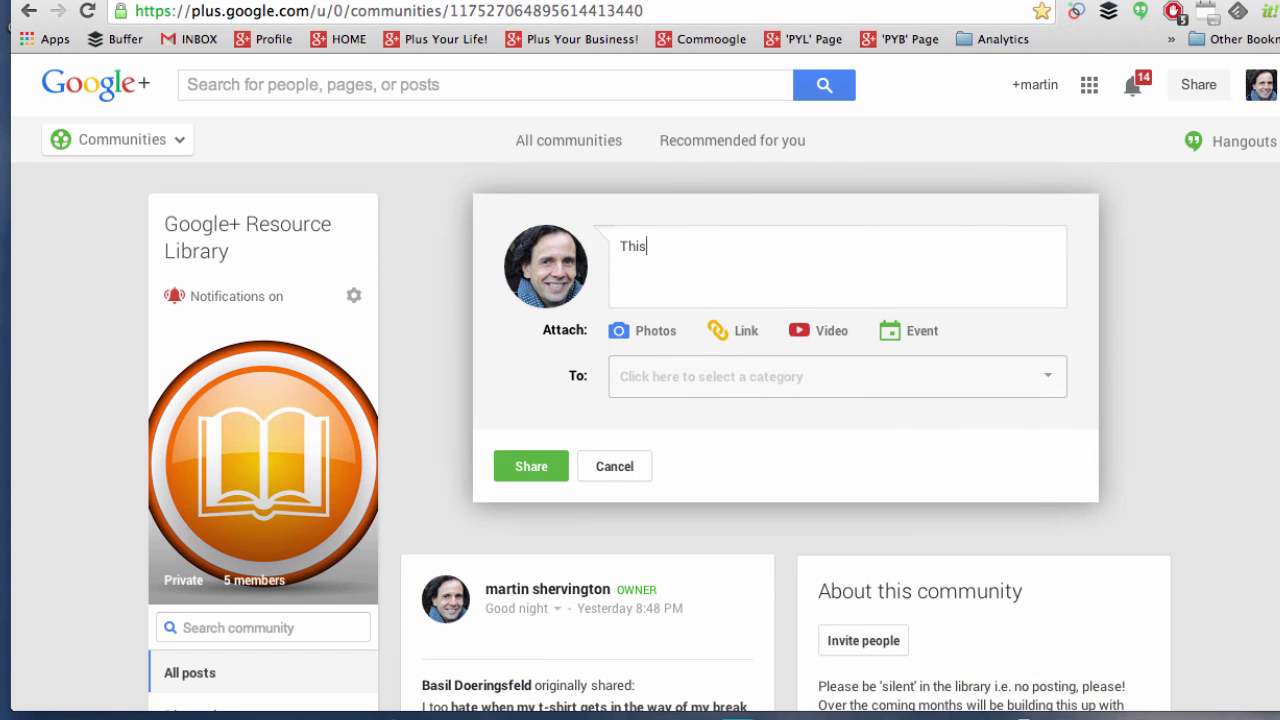
text( is for a)
text( video.)
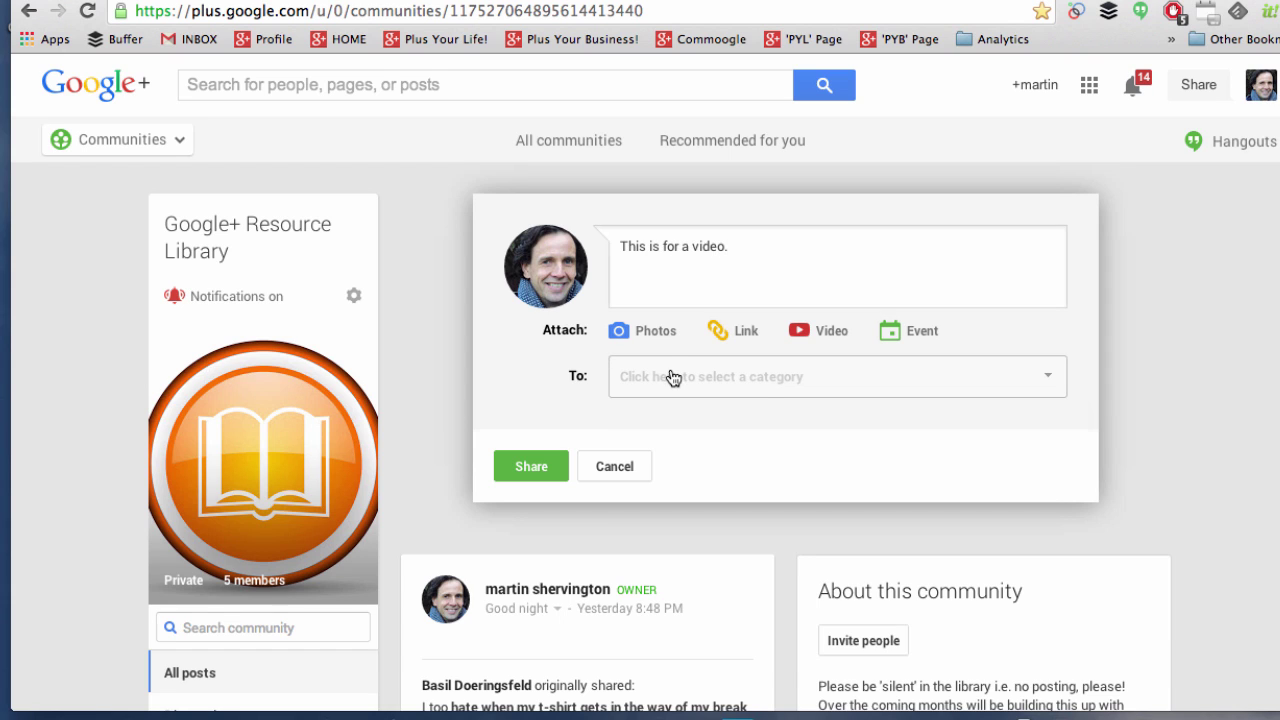
click(673, 376)
click(701, 424)
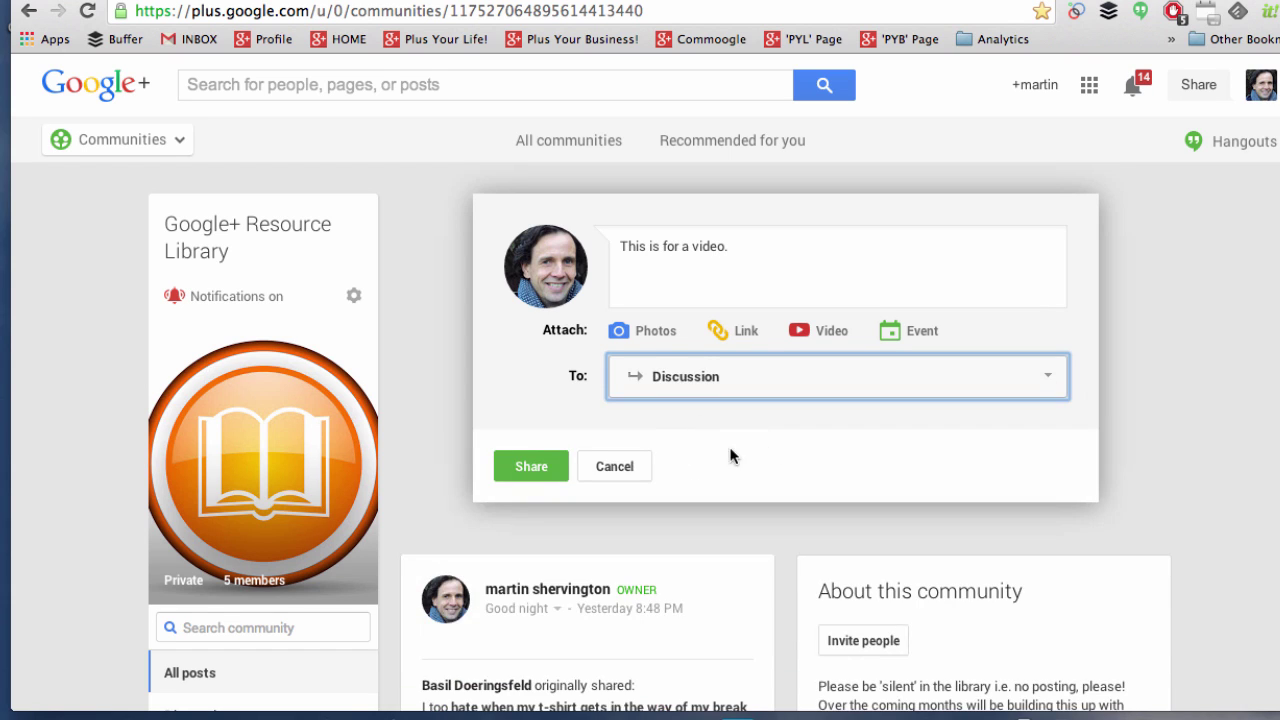
click(531, 466)
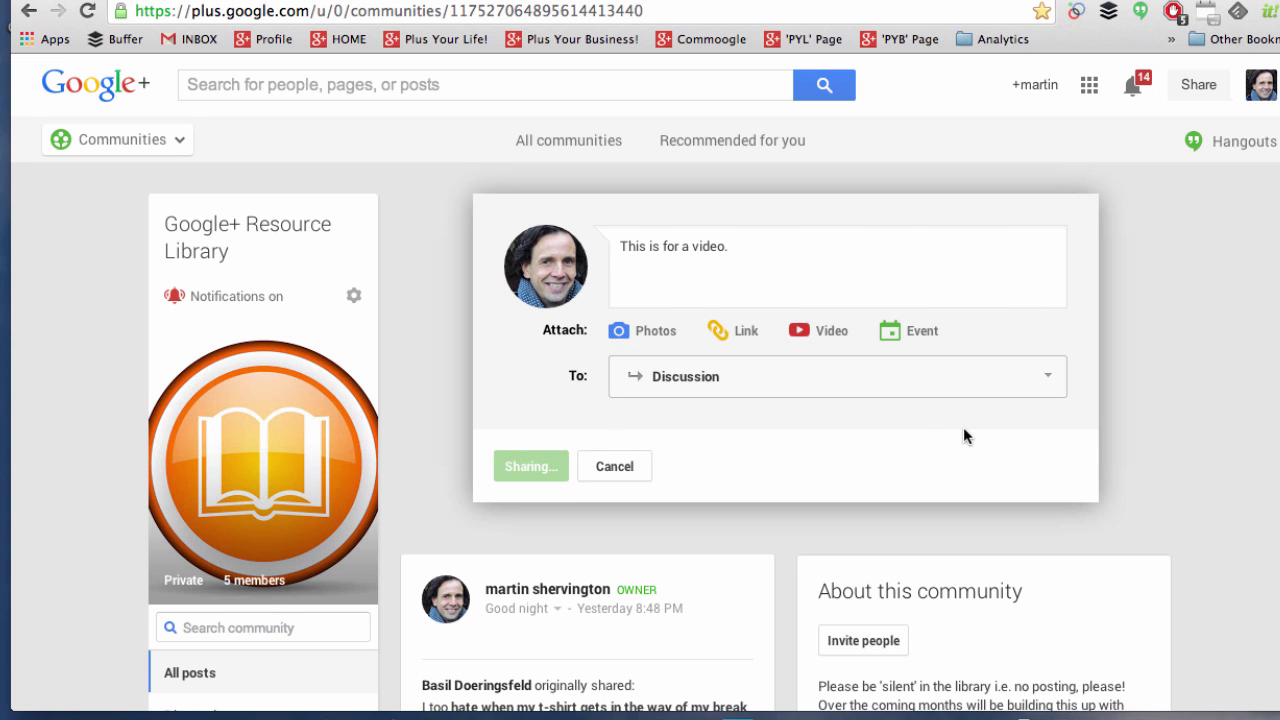
scroll(757, 345, down, 2)
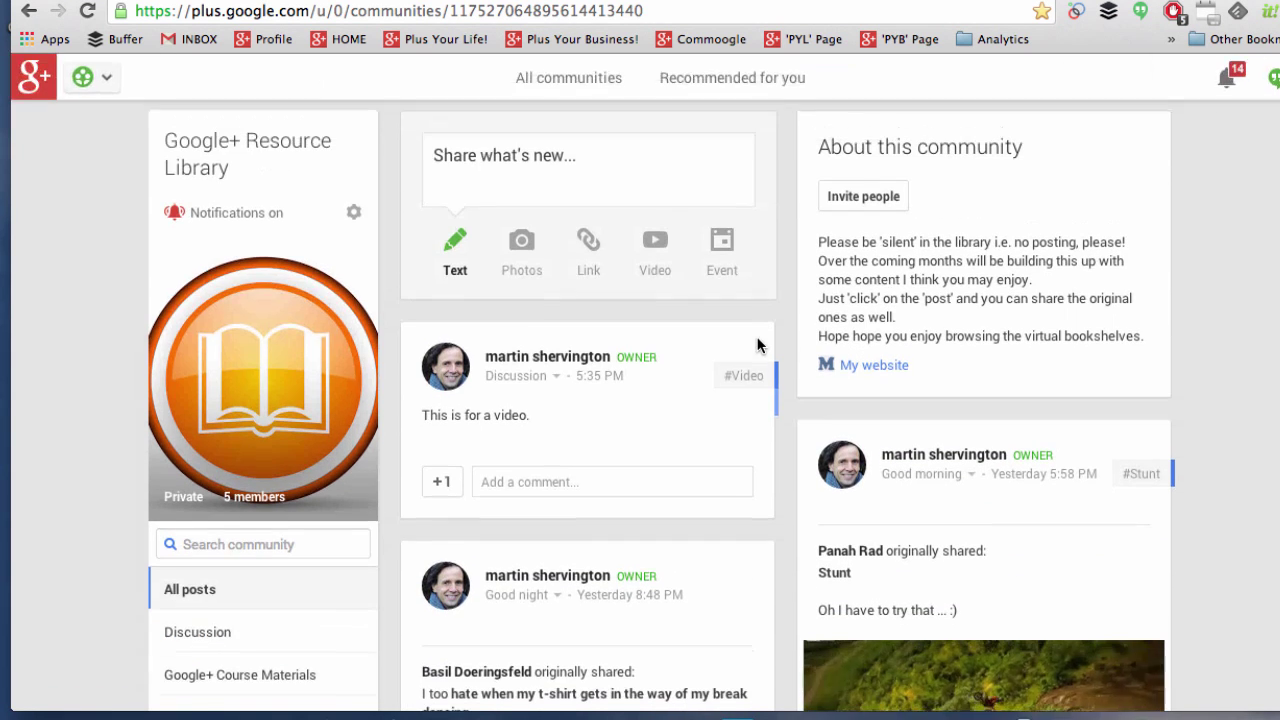